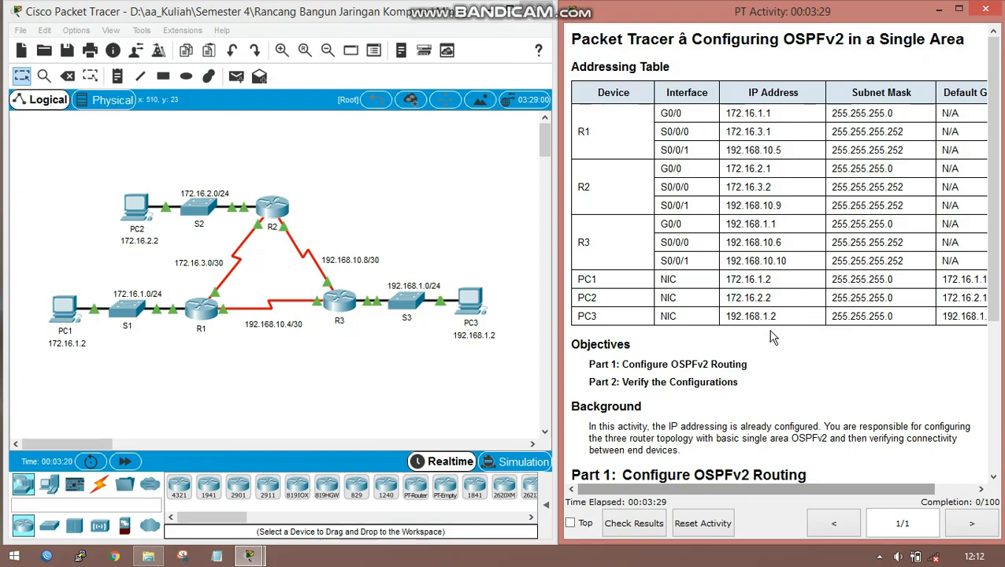
Read through the activity's objectives, OSPF configuration requirements and verification instructions
{"action": "scroll", "coordinate": [780, 339], "scroll_direction": "down", "scroll_amount": 3}
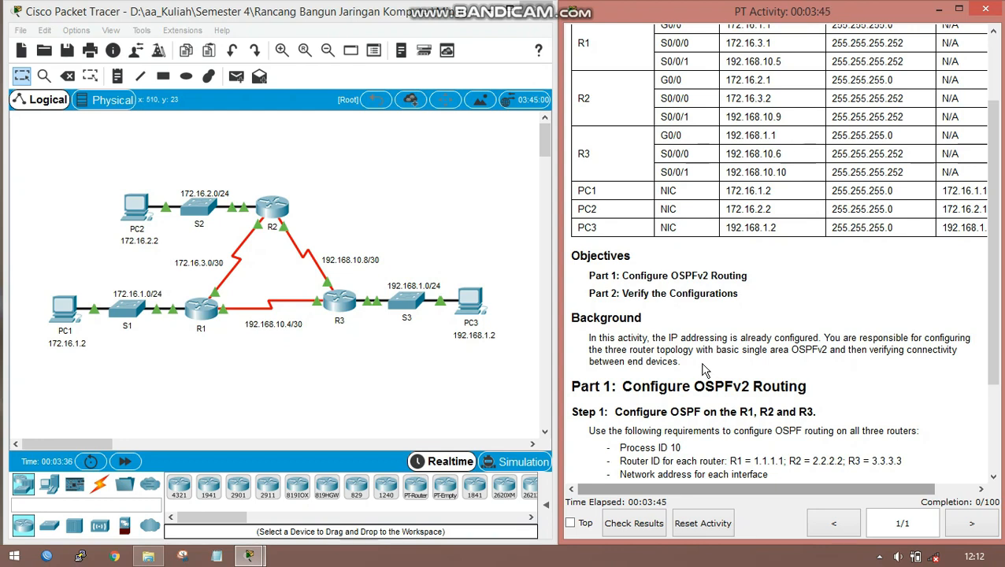
{"action": "scroll", "coordinate": [701, 378], "scroll_direction": "down", "scroll_amount": 1}
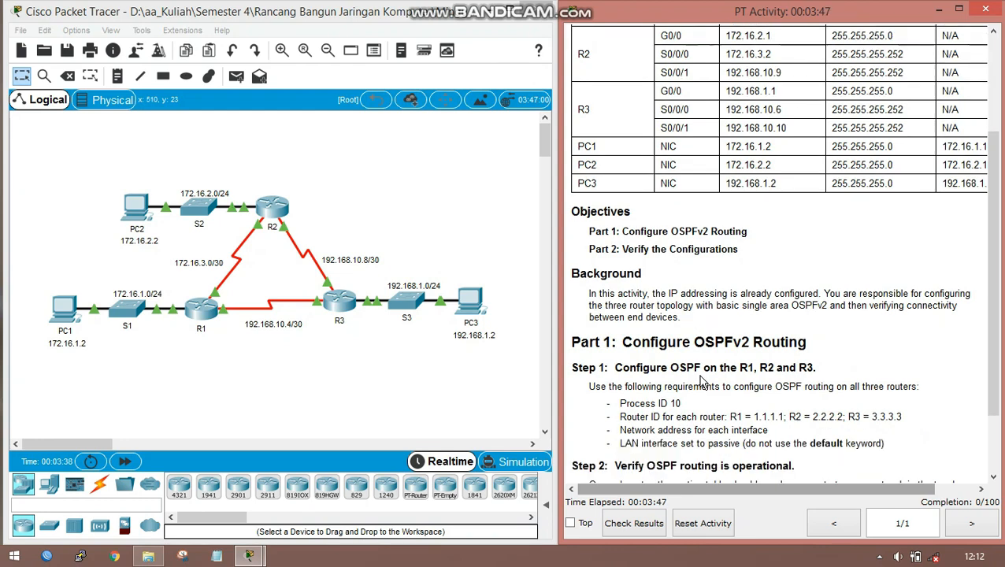
{"action": "scroll", "coordinate": [682, 351], "scroll_direction": "down", "scroll_amount": 1}
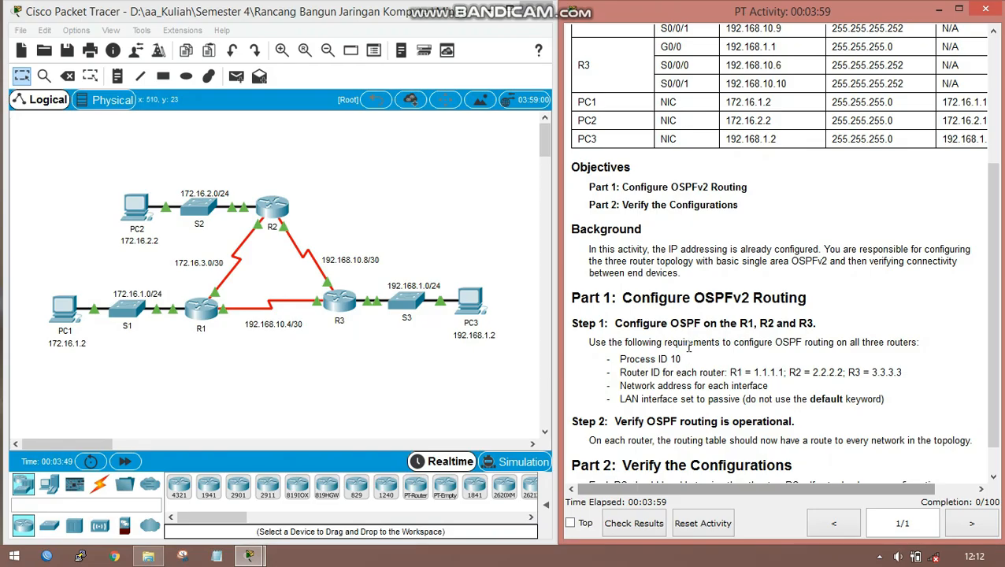
{"action": "scroll", "coordinate": [690, 347], "scroll_direction": "down", "scroll_amount": 1}
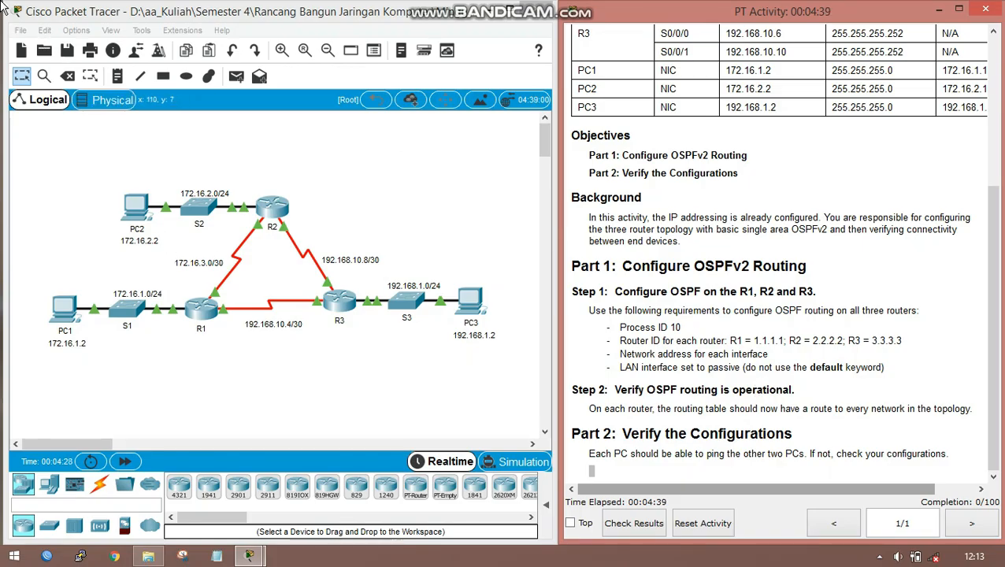
Open the command line of router R1 and enter global configuration mode through privileged EXEC mode
{"action": "left_click", "coordinate": [207, 315]}
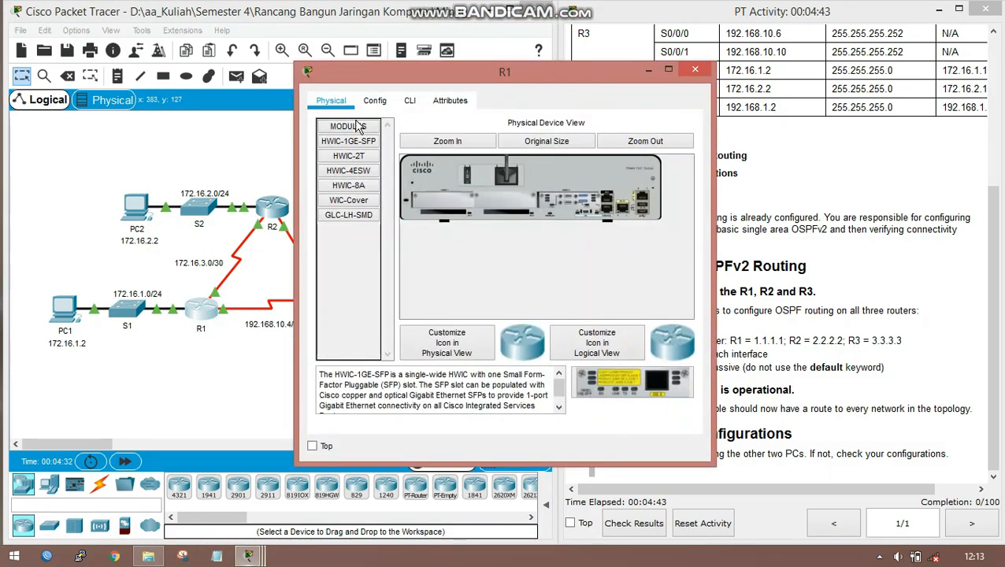
{"action": "left_click", "coordinate": [409, 110]}
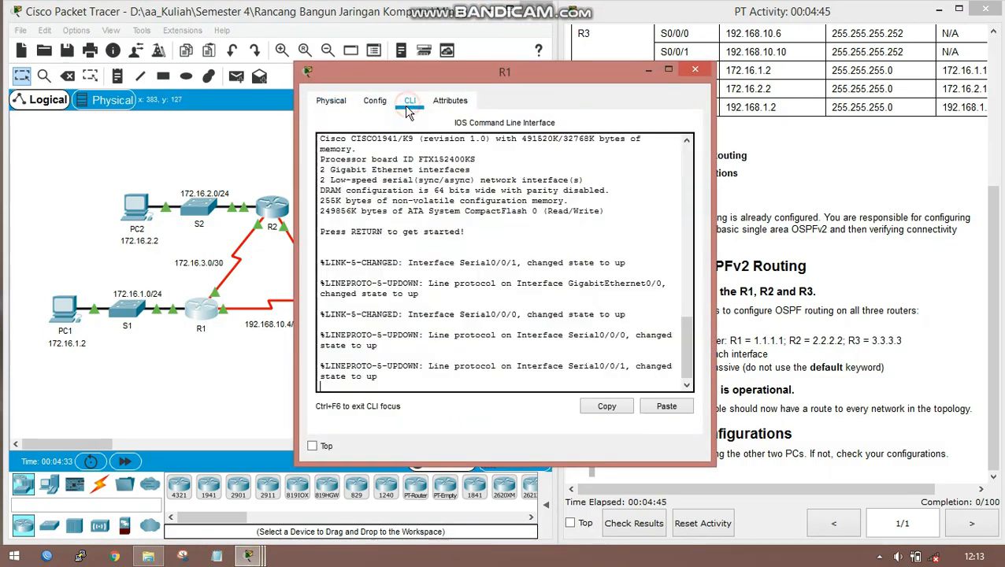
{"action": "key", "text": "Return"}
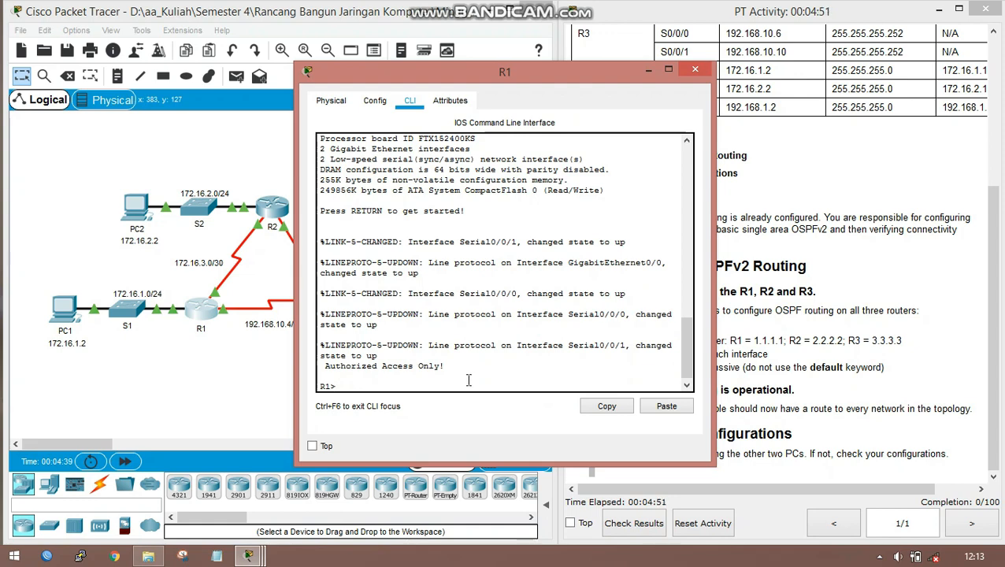
{"action": "type", "text": "enable"}
{"action": "key", "text": "Return"}
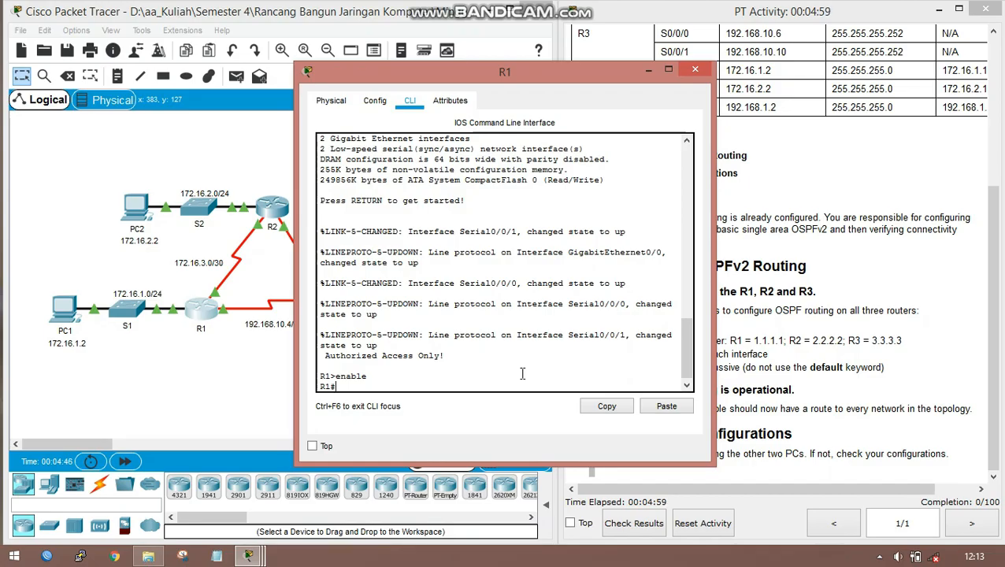
{"action": "type", "text": "configure term"}
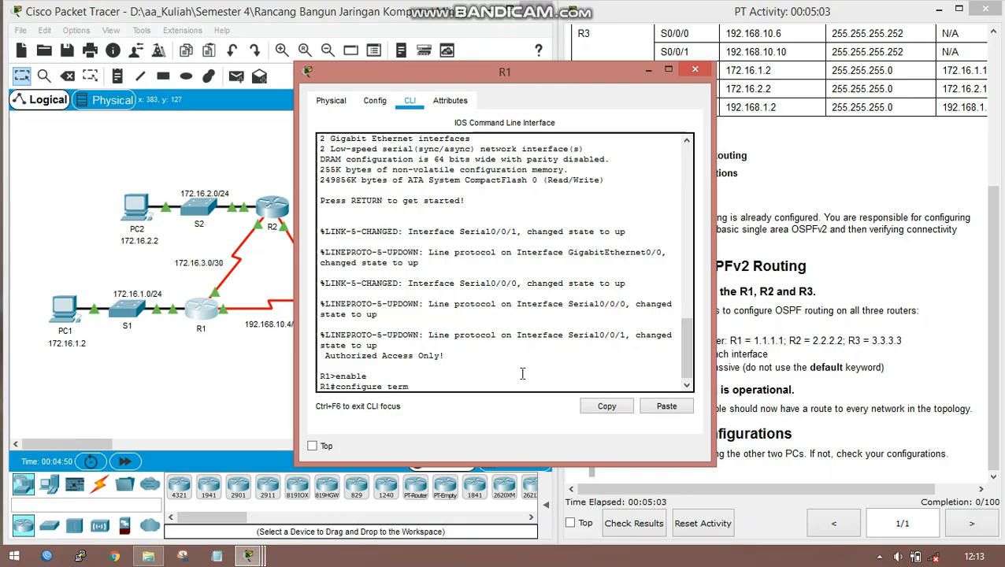
{"action": "type", "text": "inal"}
{"action": "key", "text": "Return"}
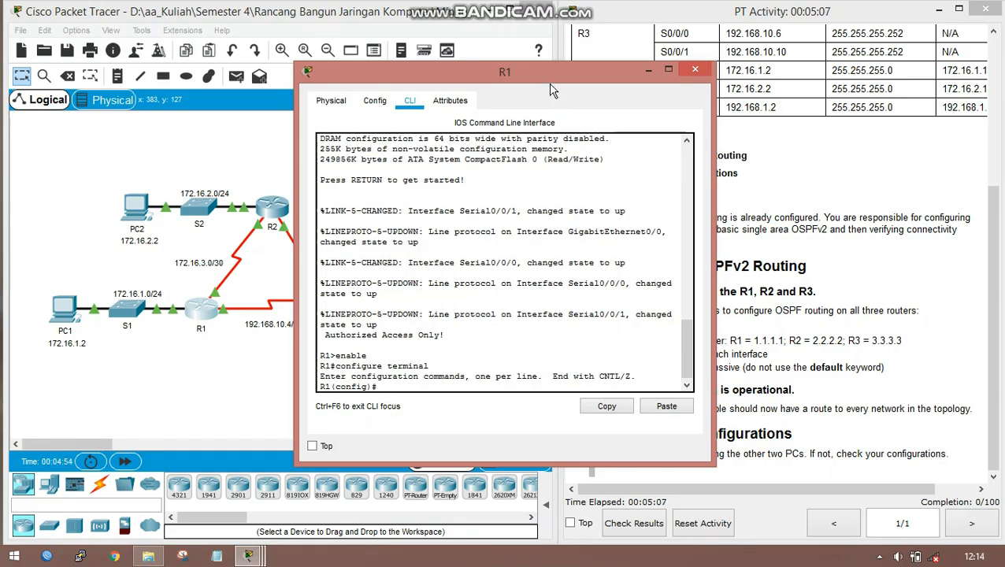
Start OSPF process 10 on R1 and set its router ID to 1.1.1.1
{"action": "left_click_drag", "start_coordinate": [543, 73], "coordinate": [342, 95]}
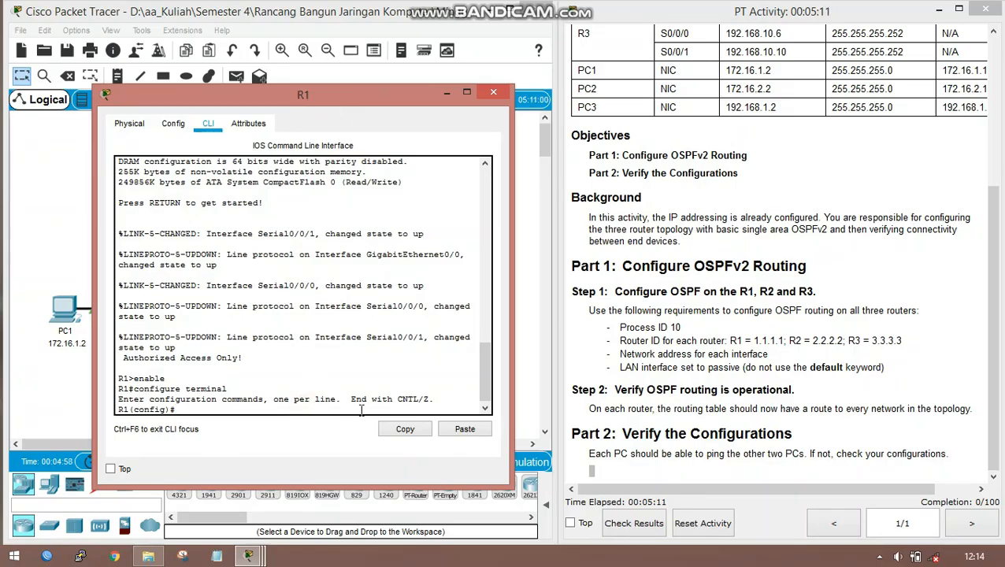
{"action": "type", "text": "rout"}
{"action": "key", "text": "Tab"}
{"action": "type", "text": "os"}
{"action": "key", "text": "Tab"}
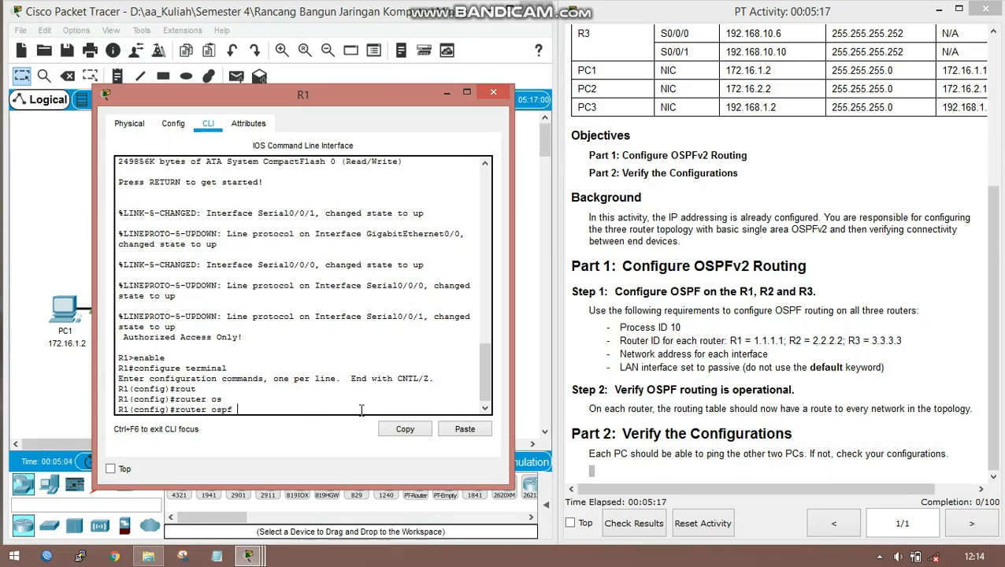
{"action": "type", "text": "10"}
{"action": "key", "text": "Return"}
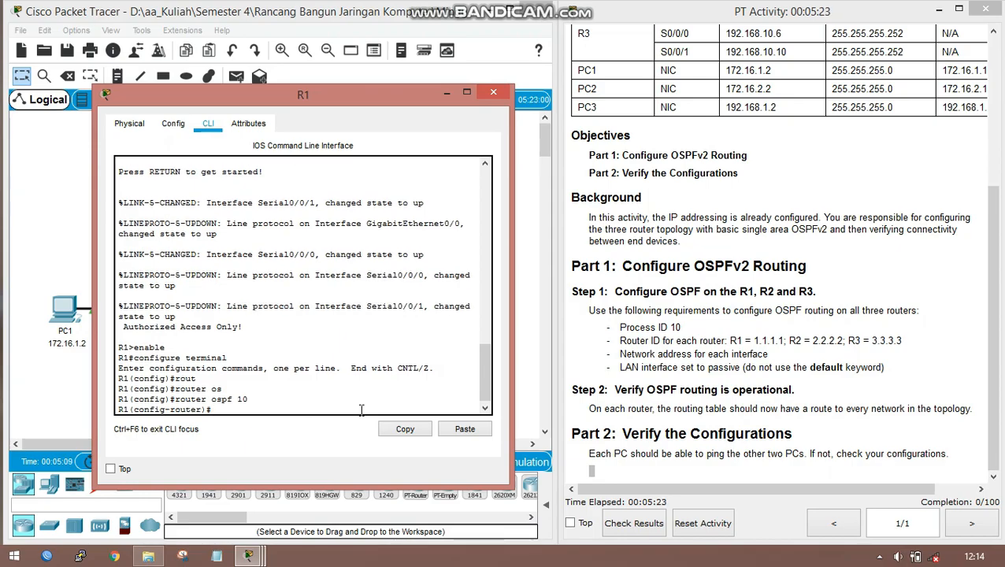
{"action": "type", "text": "r)#rou"}
{"action": "key", "text": "Tab"}
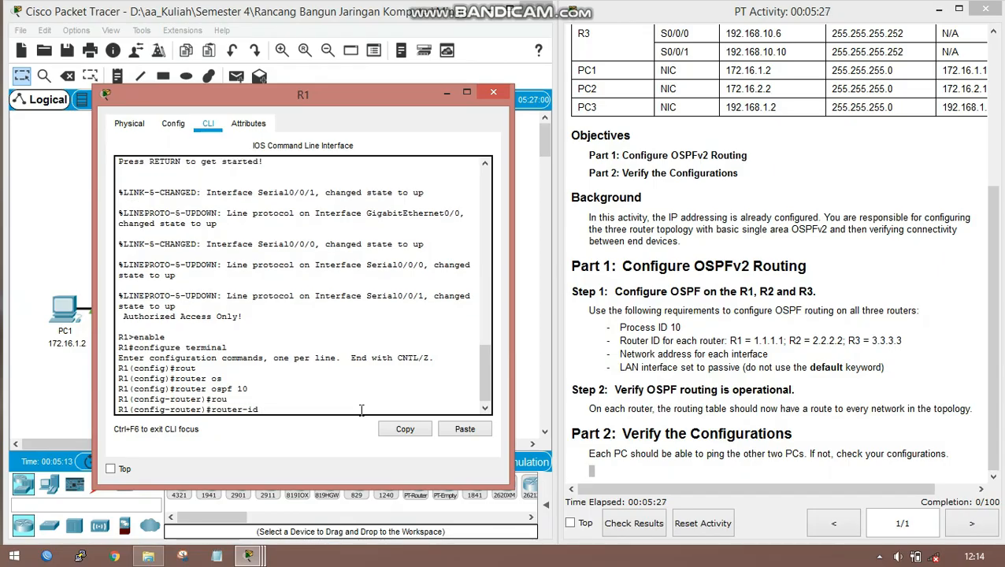
{"action": "type", "text": "1.1.1.1"}
{"action": "key", "text": "Return"}
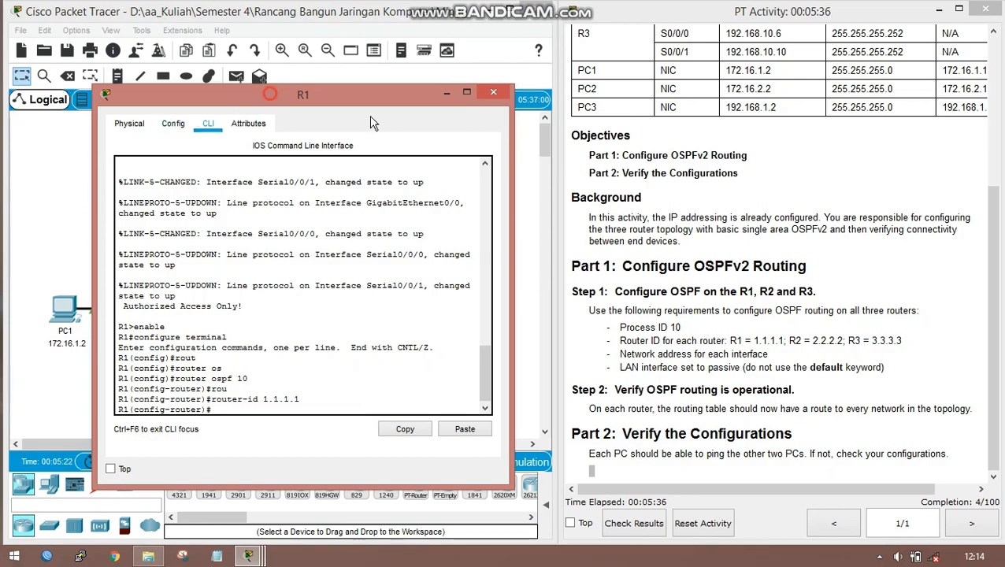
Advertise R1's LAN network 172.16.1.0 with wildcard mask 0.0.0.255 in OSPF area 0
{"action": "left_click_drag", "start_coordinate": [261, 96], "coordinate": [553, 126]}
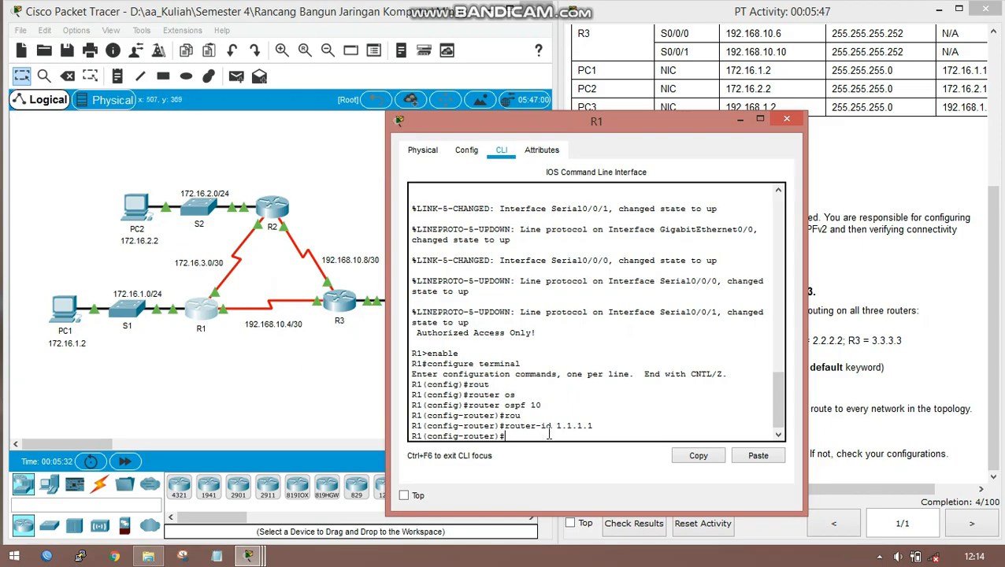
{"action": "type", "text": "net"}
{"action": "key", "text": "Tab"}
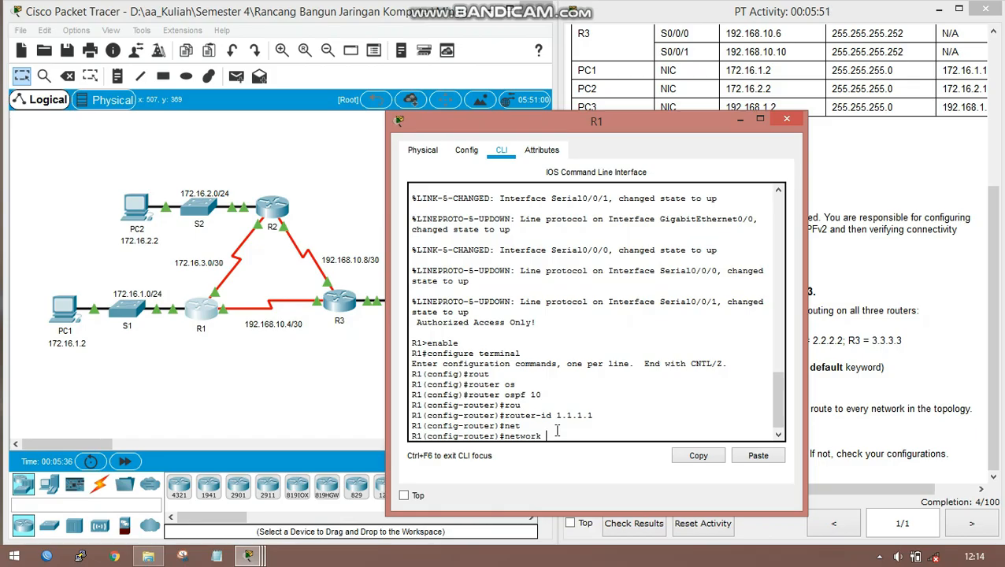
{"action": "type", "text": "172.16.1.0 0.0.0.255 area "}
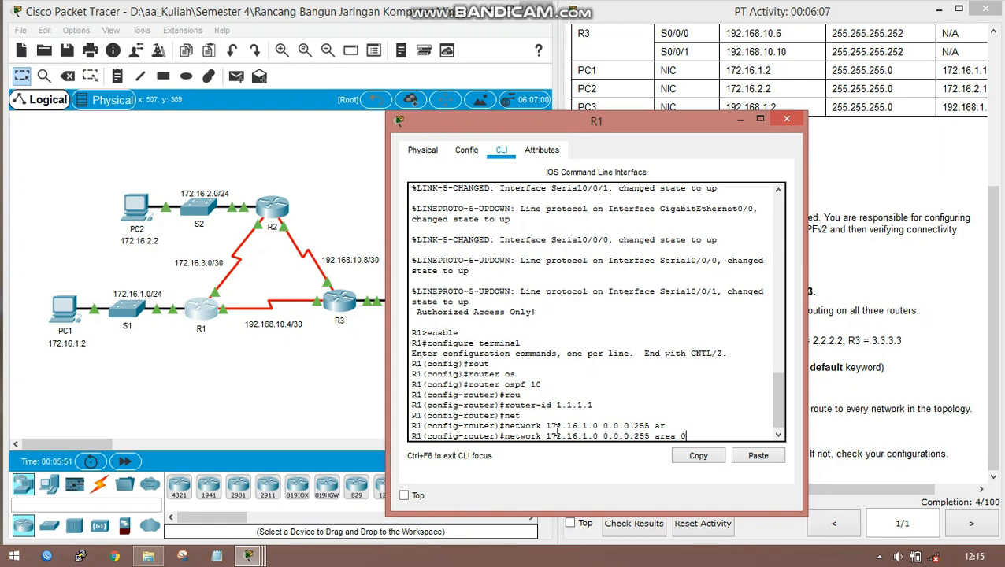
{"action": "type", "text": "0"}
{"action": "key", "text": "Return"}
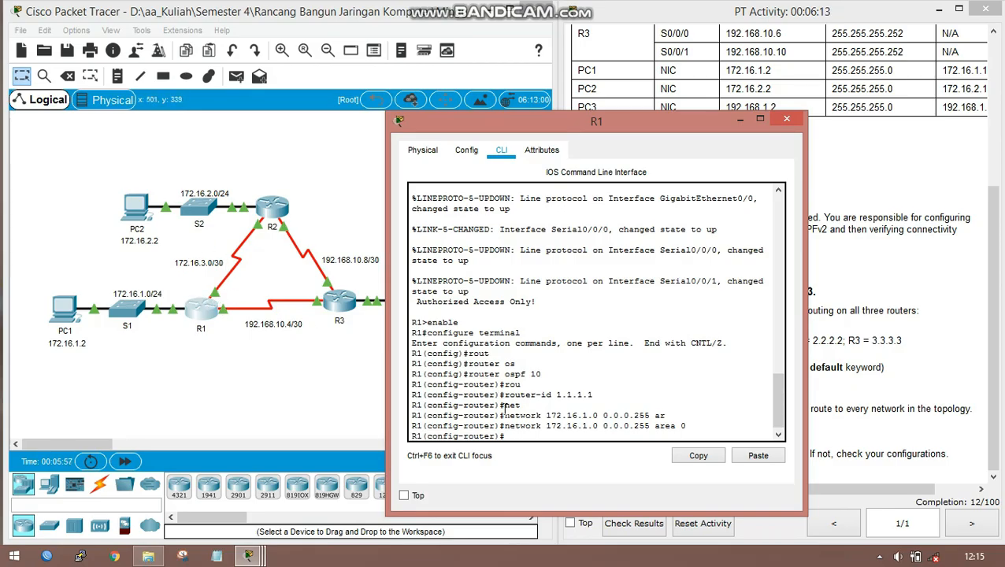
Advertise the R1–R2 serial link network 172.16.3.0 with wildcard mask 0.0.0.3 in area 0 on R1
{"action": "type", "text": "172"}
{"action": "key", "text": "BackSpace"}
{"action": "key", "text": "BackSpace"}
{"action": "key", "text": "BackSpace"}
{"action": "type", "text": "net"}
{"action": "key", "text": "Tab"}
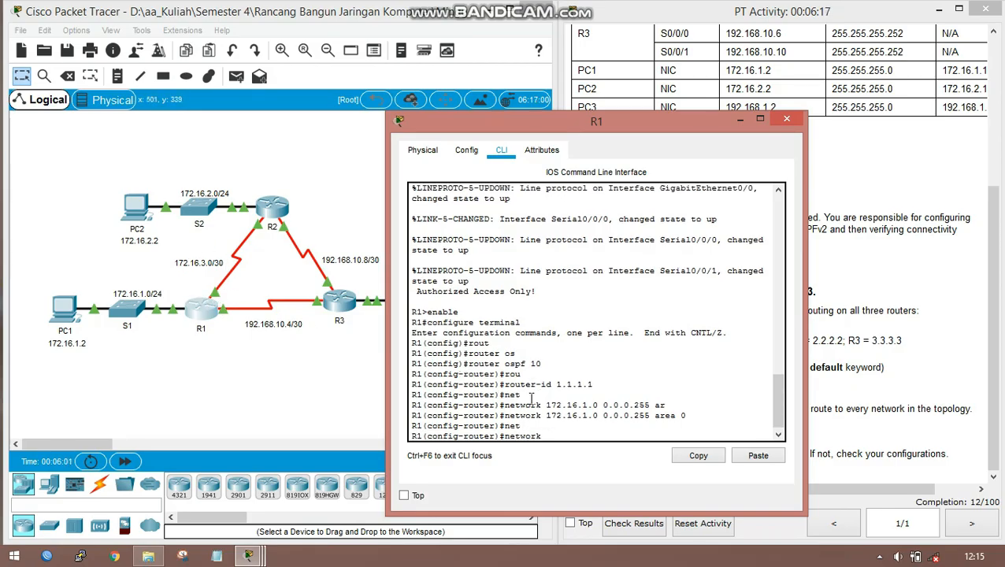
{"action": "type", "text": "172.16.3.0 0.0.0.3"}
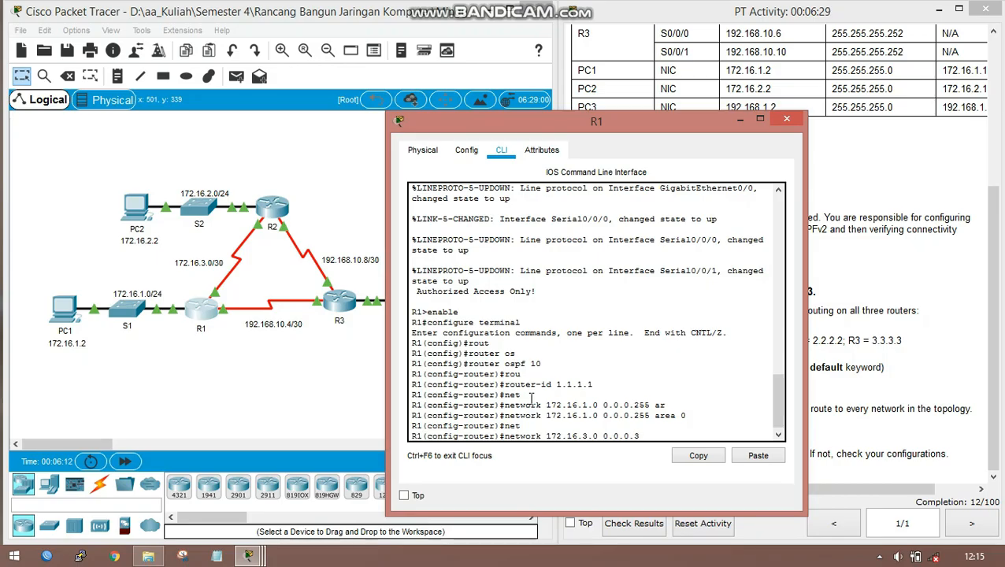
{"action": "type", "text": " area 0"}
{"action": "key", "text": "Return"}
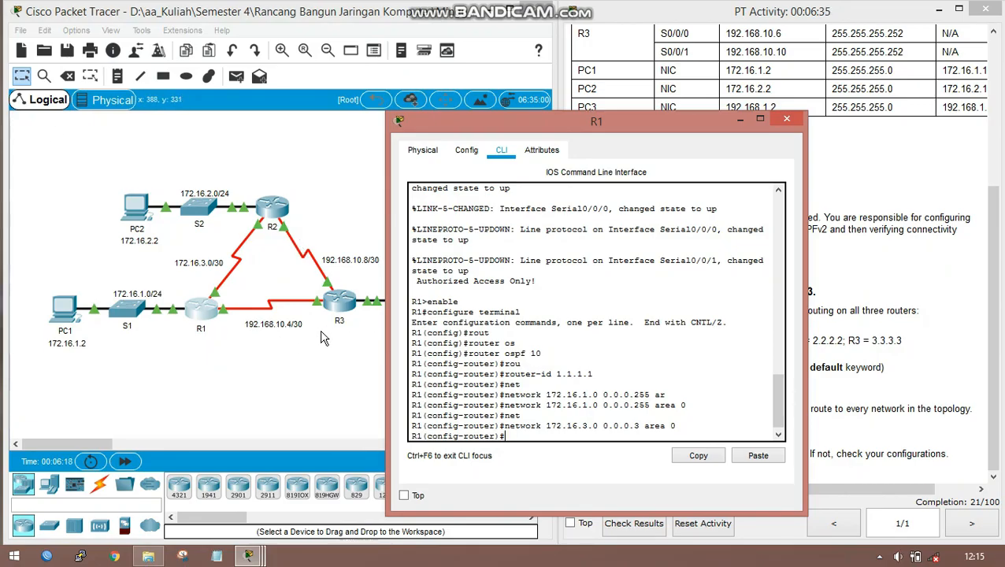
Advertise the R1–R3 serial link network 192.168.10.4 with wildcard mask 0.0.0.3 in area 0 on R1
{"action": "type", "text": "net"}
{"action": "key", "text": "Tab"}
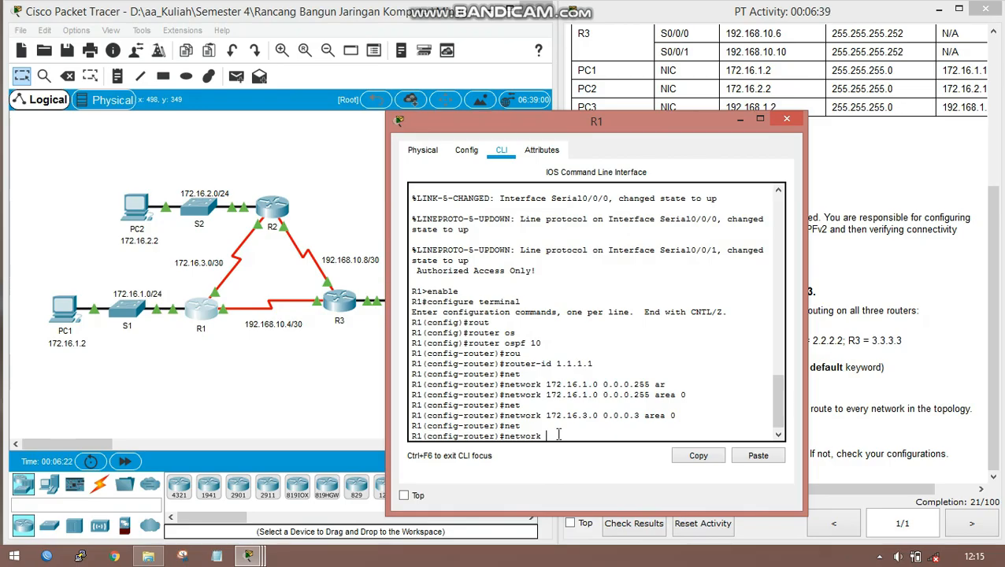
{"action": "type", "text": "192.168.10.4"}
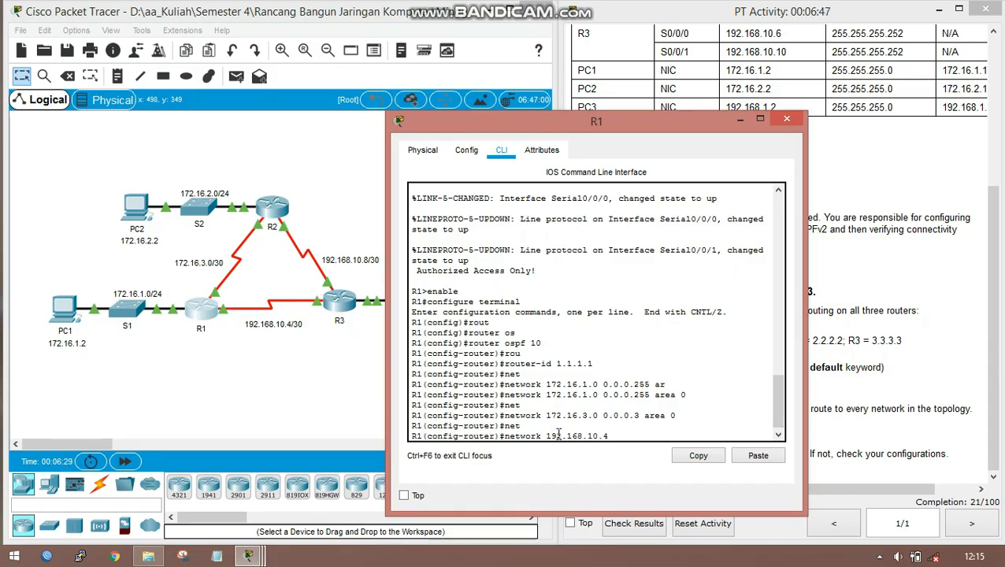
{"action": "type", "text": "0.0.0.3 "}
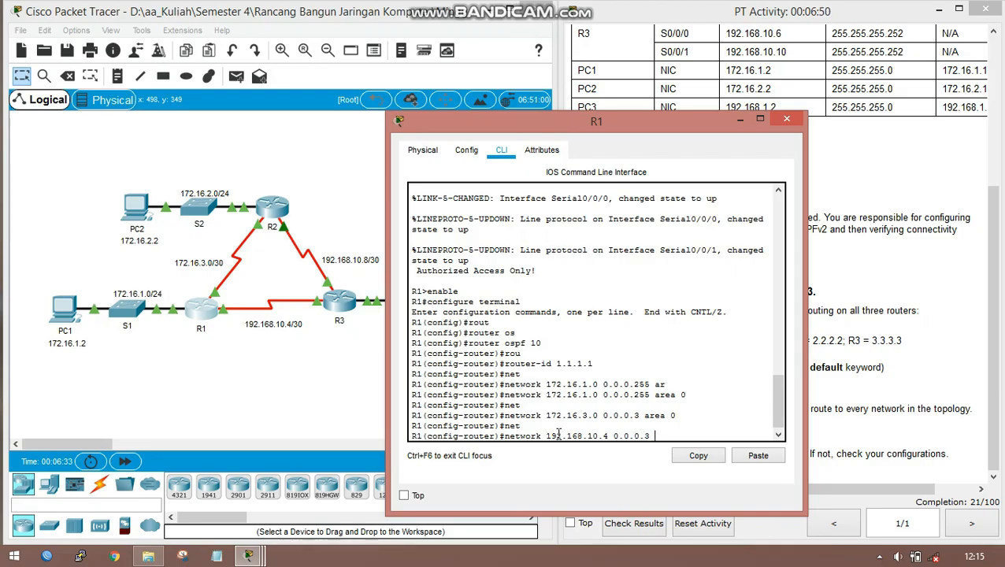
{"action": "type", "text": "area 0"}
{"action": "key", "text": "Return"}
{"action": "key", "text": "Return"}
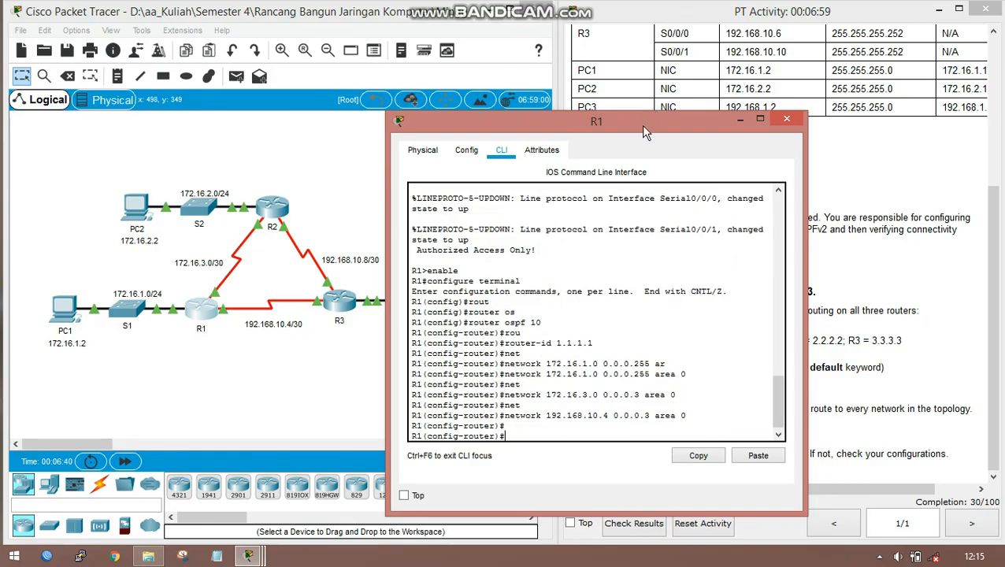
Set R1's LAN interface gigabitEthernet 0/0 as an OSPF passive interface
{"action": "type", "text": "pas"}
{"action": "key", "text": "Tab"}
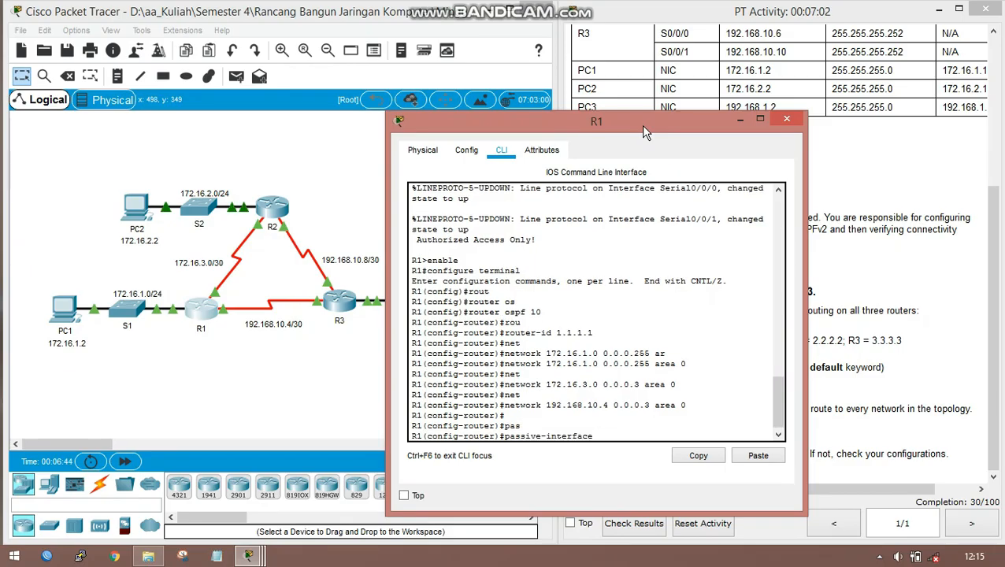
{"action": "type", "text": "g"}
{"action": "key", "text": "Tab"}
{"action": "type", "text": "0"}
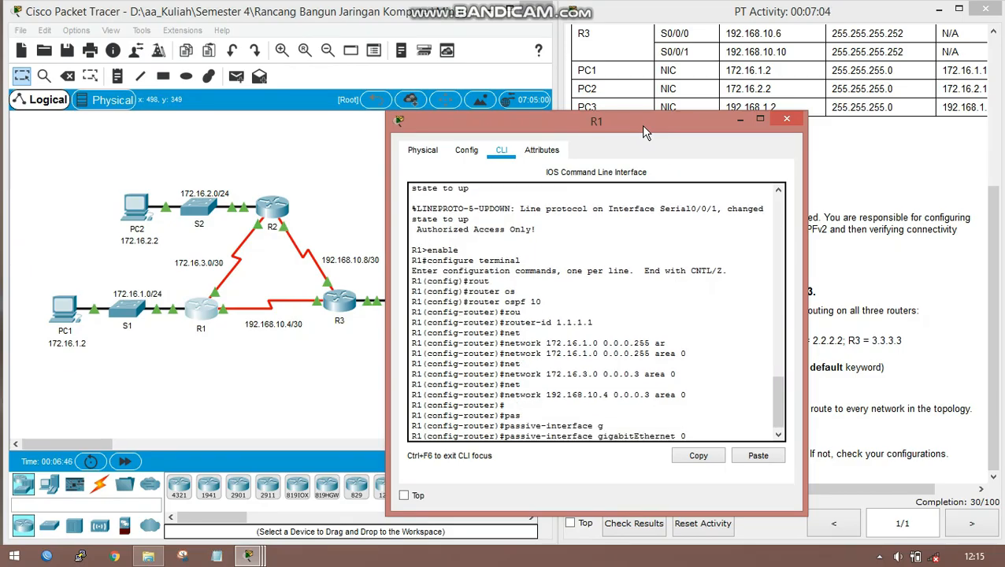
{"action": "type", "text": "/0"}
{"action": "key", "text": "Return"}
{"action": "key", "text": "Return"}
{"action": "key", "text": "Return"}
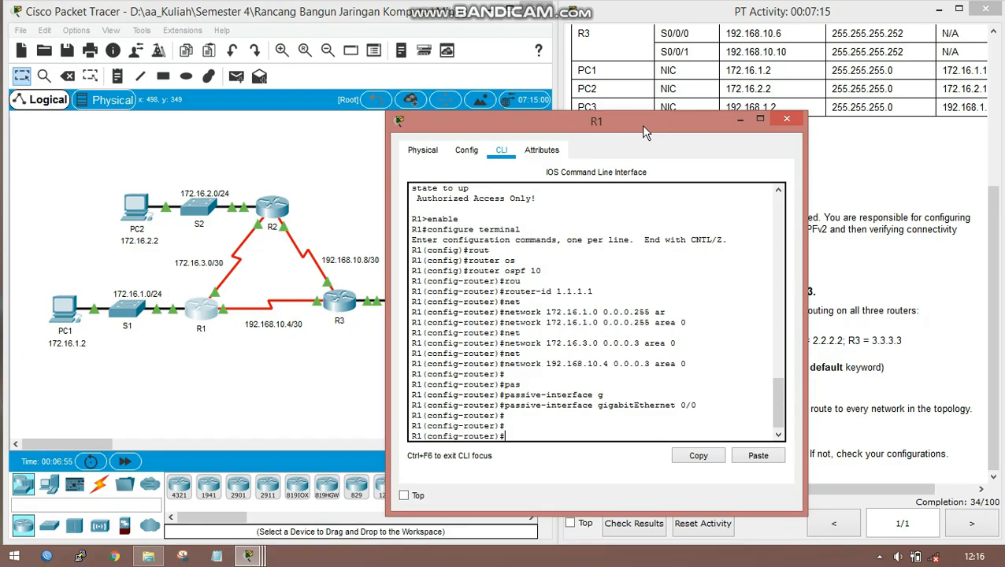
End configuration mode and save R1's running-config to startup-config, leaving the router's window minimized
{"action": "type", "text": "end"}
{"action": "key", "text": "Return"}
{"action": "key", "text": "Return"}
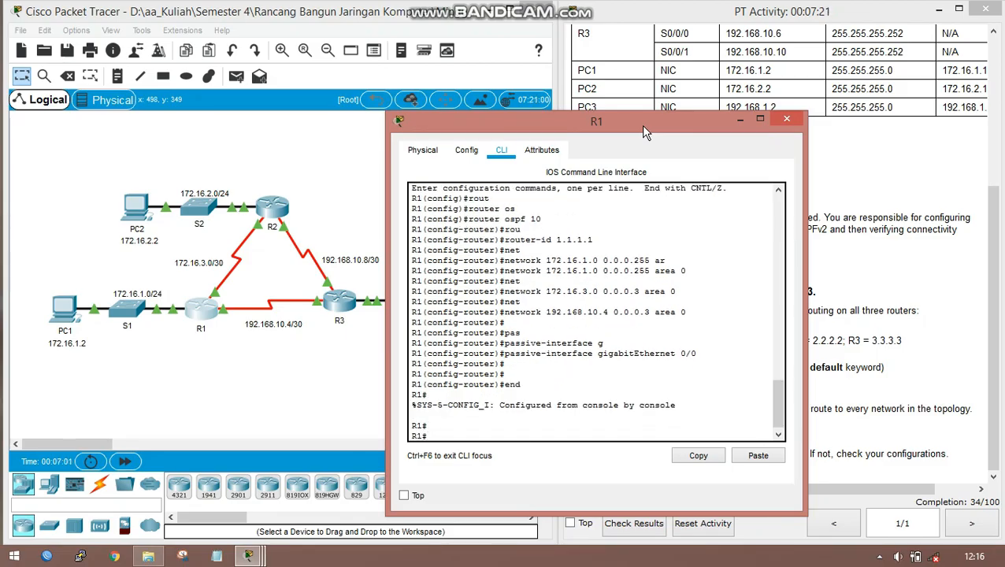
{"action": "type", "text": "cop"}
{"action": "key", "text": "Tab"}
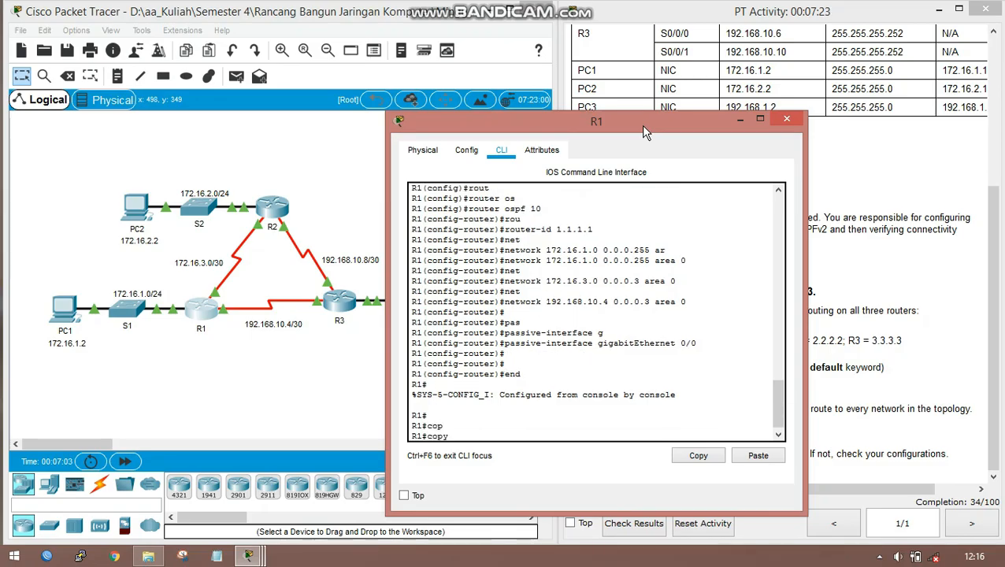
{"action": "type", "text": "run"}
{"action": "key", "text": "Tab"}
{"action": "type", "text": "st"}
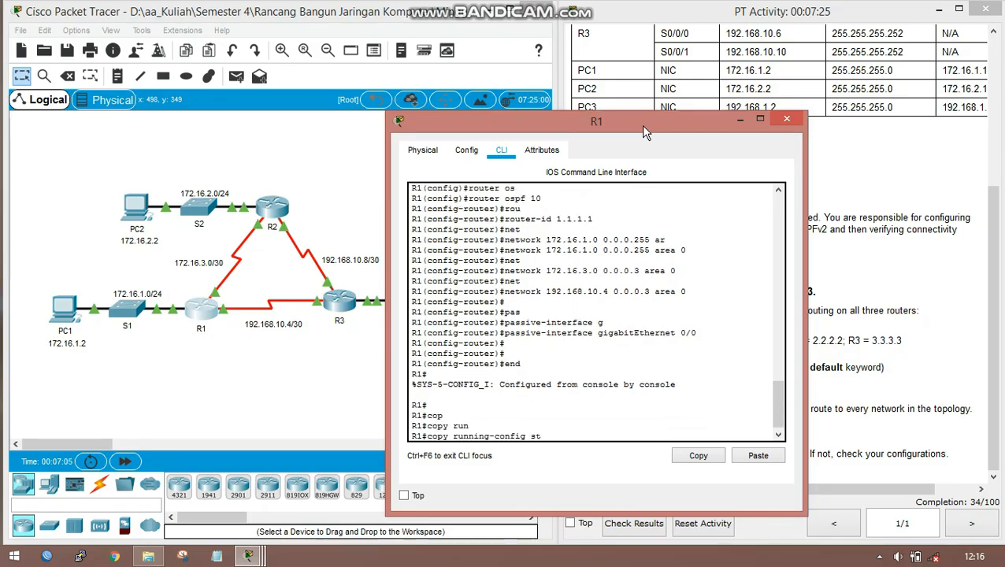
{"action": "key", "text": "Tab"}
{"action": "key", "text": "Return"}
{"action": "key", "text": "Return"}
{"action": "key", "text": "Return"}
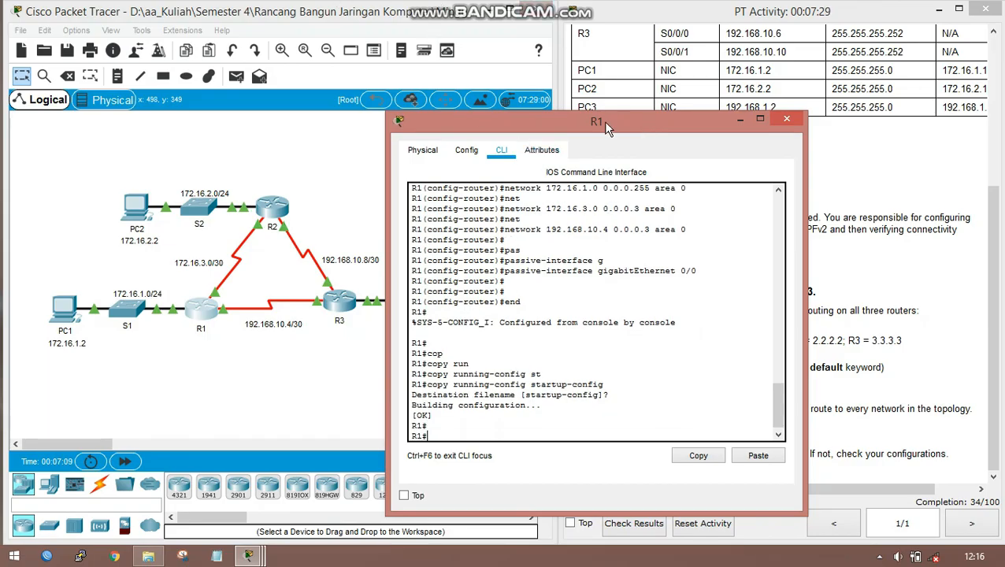
{"action": "left_click_drag", "start_coordinate": [607, 126], "coordinate": [610, 85]}
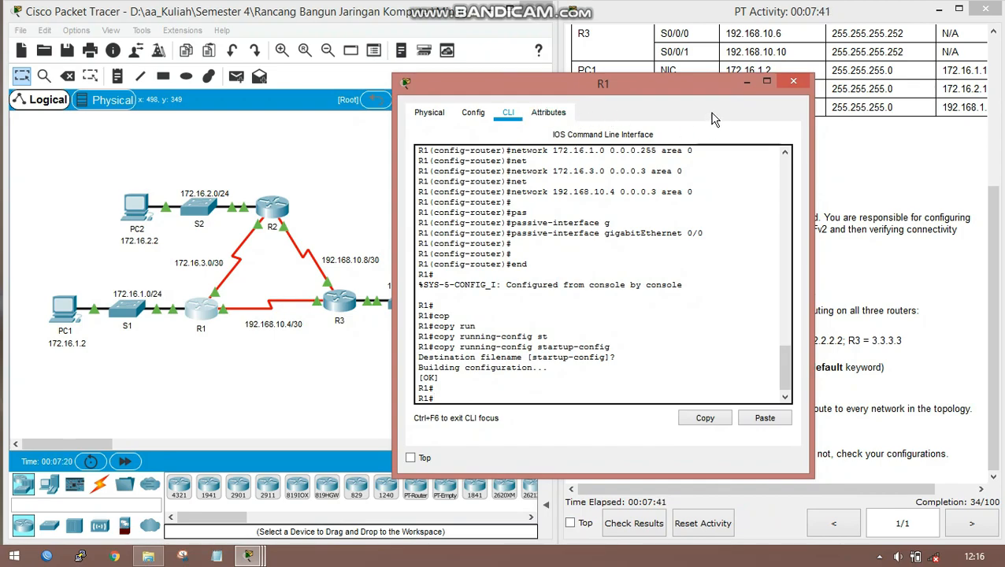
{"action": "left_click", "coordinate": [748, 86]}
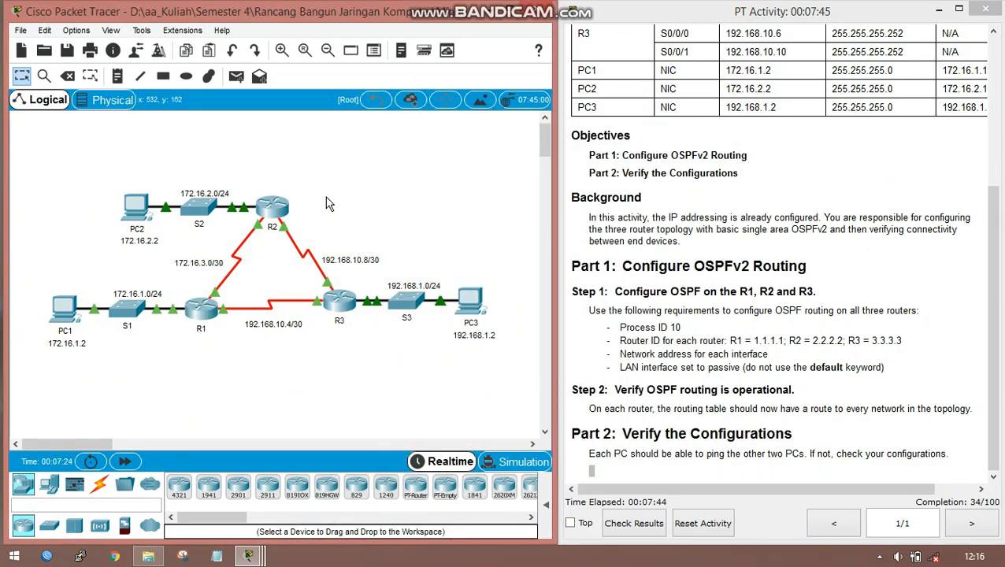
Open router R2's command line interface and enter privileged EXEC mode
{"action": "left_click", "coordinate": [275, 210]}
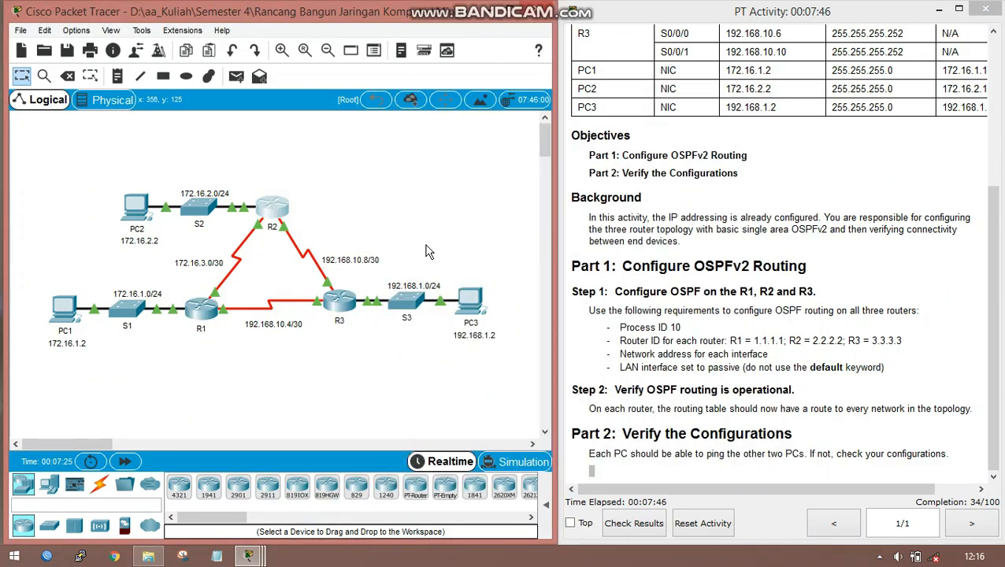
{"action": "left_click", "coordinate": [411, 100]}
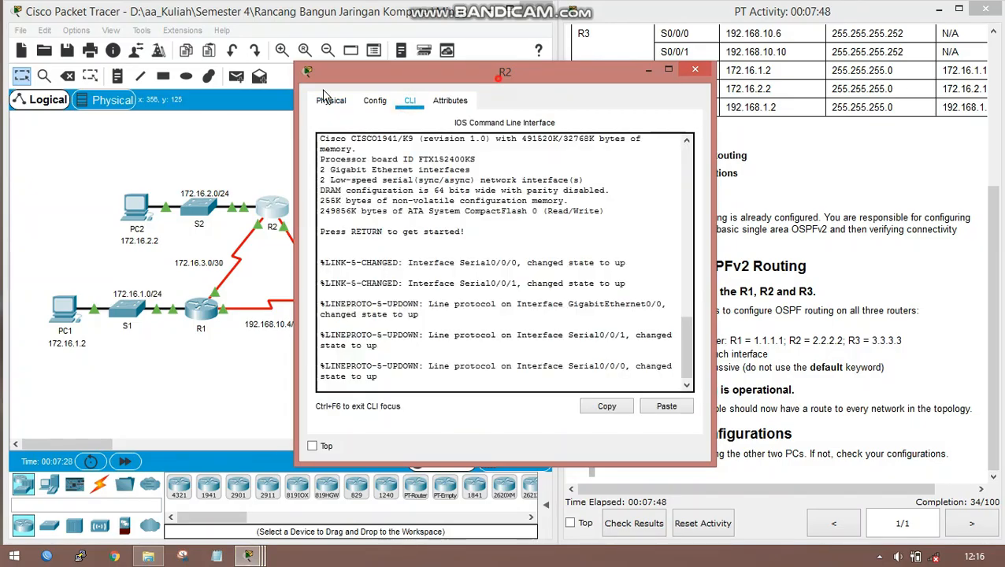
{"action": "left_click_drag", "start_coordinate": [500, 79], "coordinate": [323, 90]}
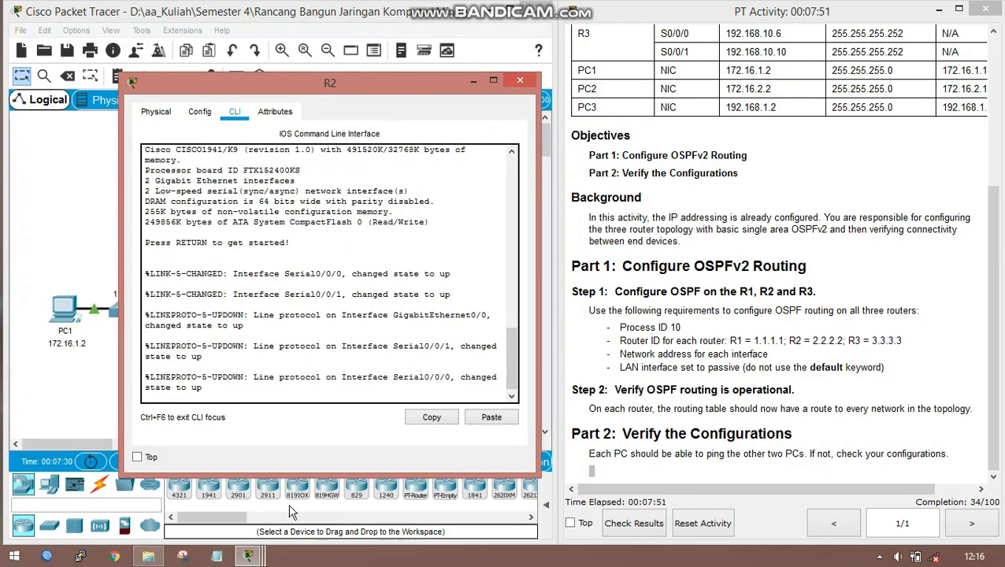
{"action": "key", "text": "Return"}
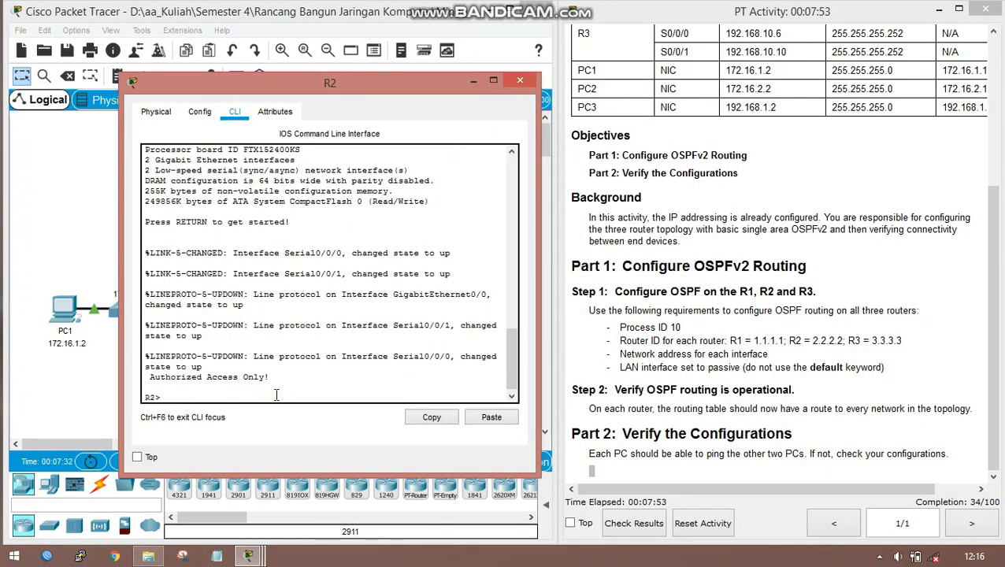
{"action": "type", "text": "ena"}
{"action": "key", "text": "Return"}
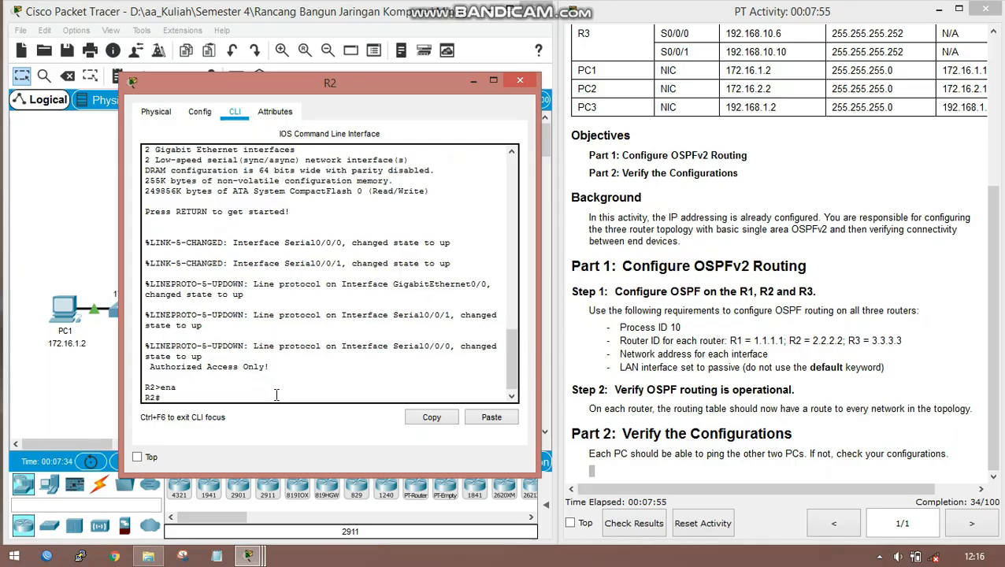
Enter global configuration mode on R2 from the terminal
{"action": "type", "text": "ocnf"}
{"action": "key", "text": "BackSpace"}
{"action": "key", "text": "BackSpace"}
{"action": "key", "text": "BackSpace"}
{"action": "key", "text": "BackSpace"}
{"action": "key", "text": "BackSpace"}
{"action": "type", "text": "conf t"}
{"action": "key", "text": "Return"}
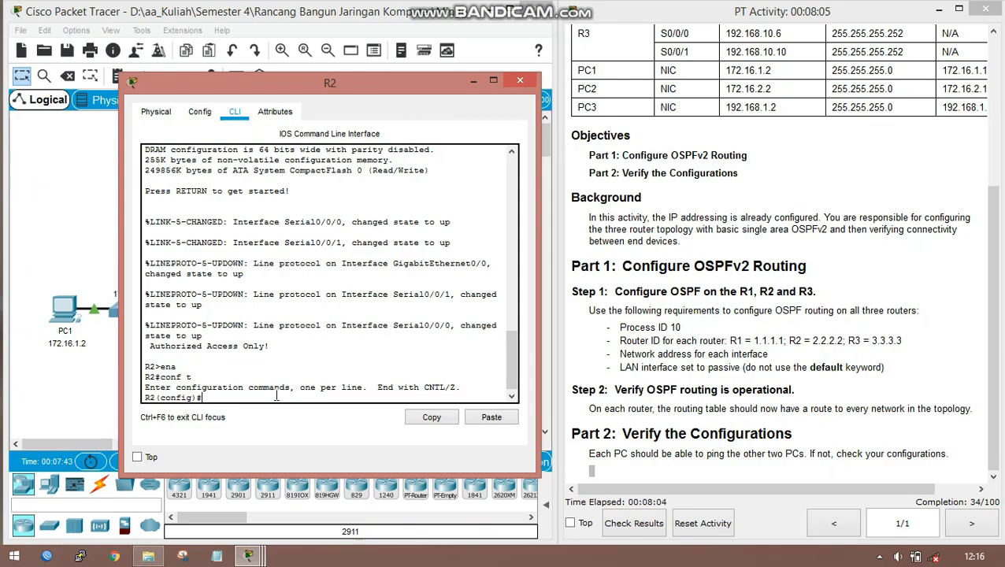
{"action": "type", "text": "rou"}
{"action": "key", "text": "Tab"}
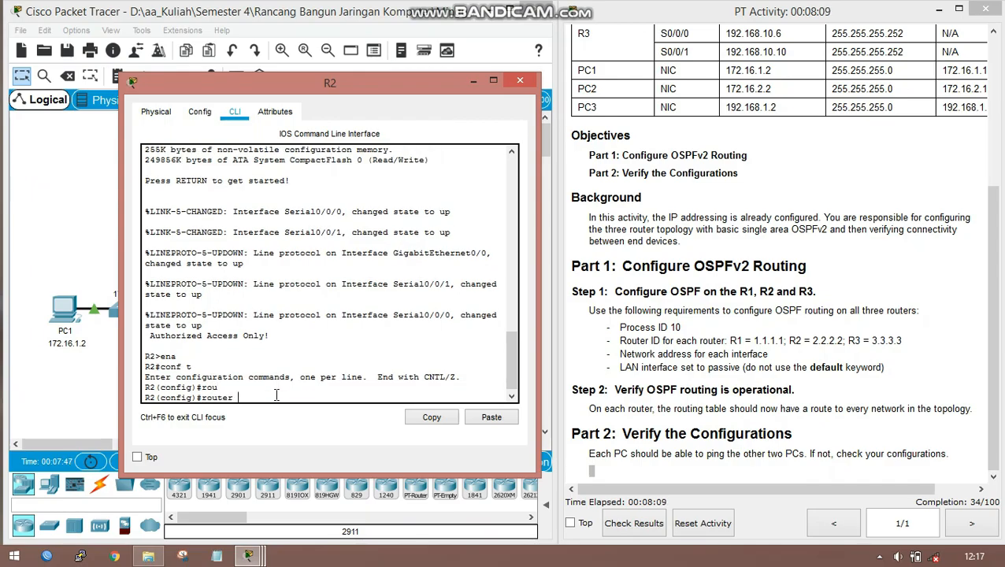
{"action": "type", "text": "10"}
{"action": "key", "text": "Return"}
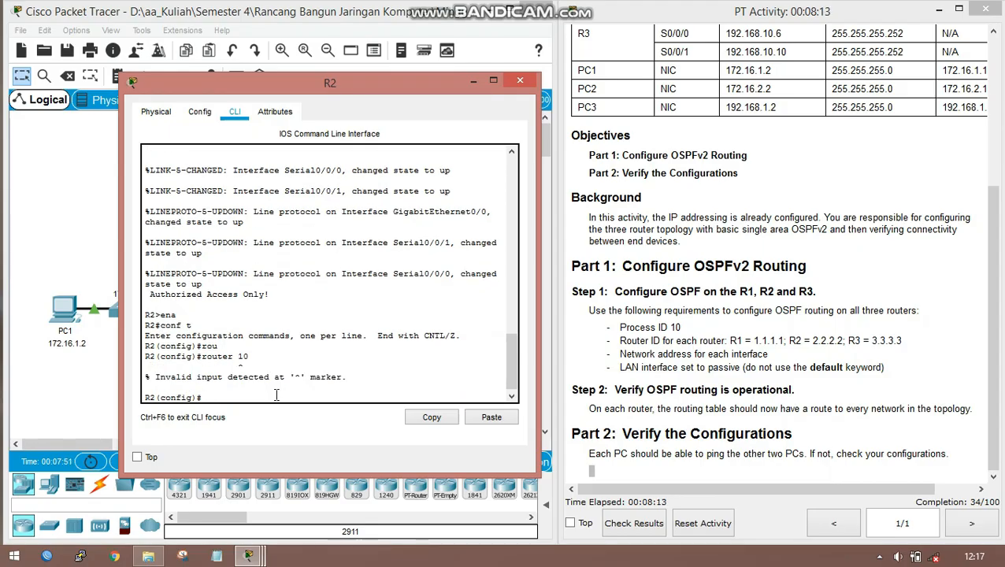
Start the OSPF routing process with process ID 10 on R2
{"action": "type", "text": "rou"}
{"action": "key", "text": "Tab"}
{"action": "type", "text": "os"}
{"action": "key", "text": "Tab"}
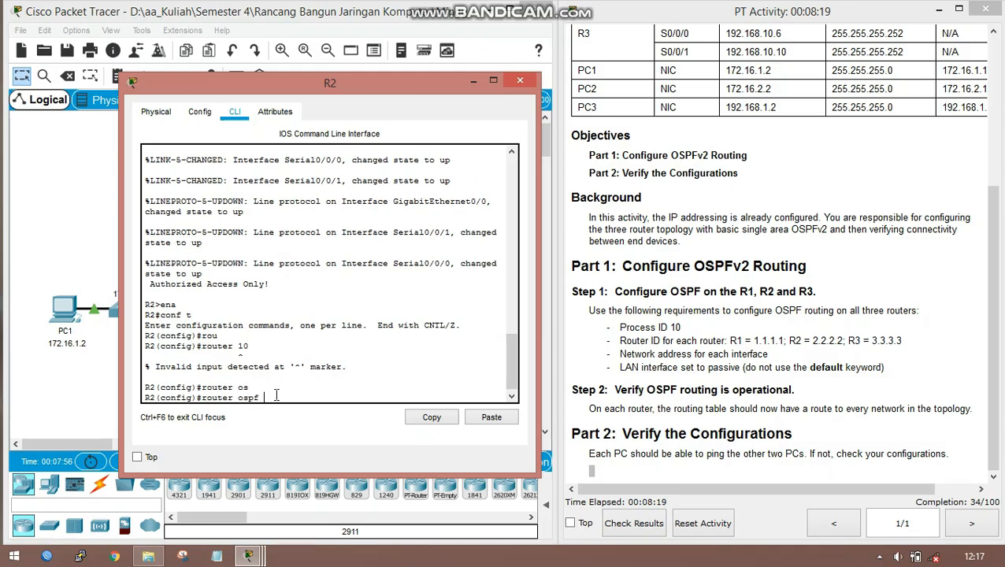
{"action": "key", "text": "Return"}
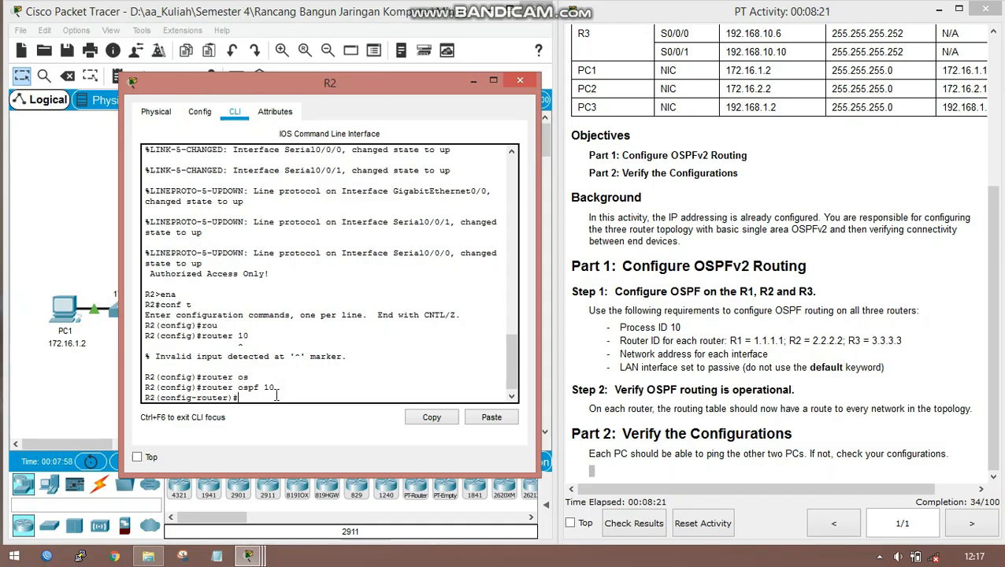
Set R2's OSPF router ID to 2.2.2.2
{"action": "type", "text": "rou"}
{"action": "key", "text": "Tab"}
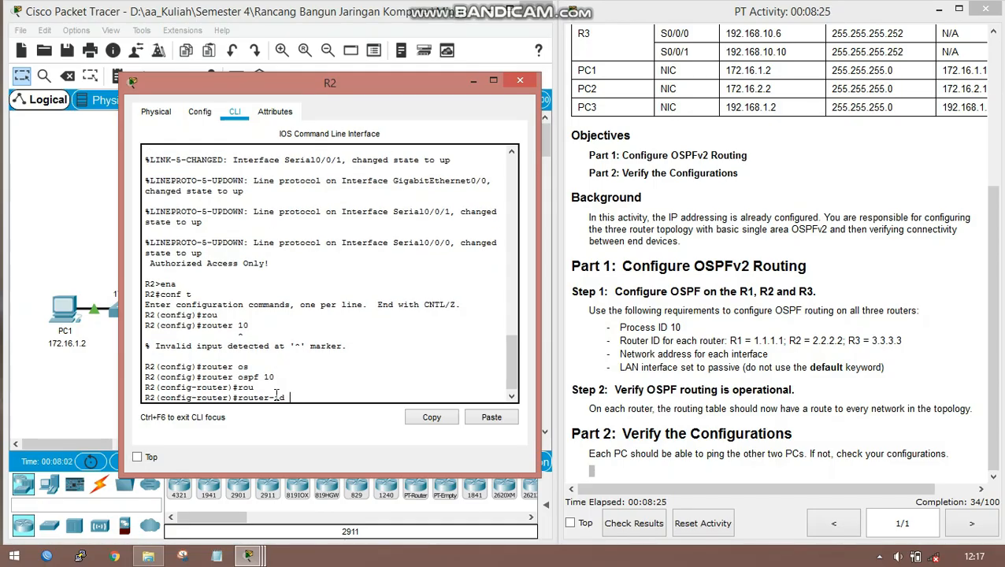
{"action": "type", "text": "2.2.2.2"}
{"action": "key", "text": "Return"}
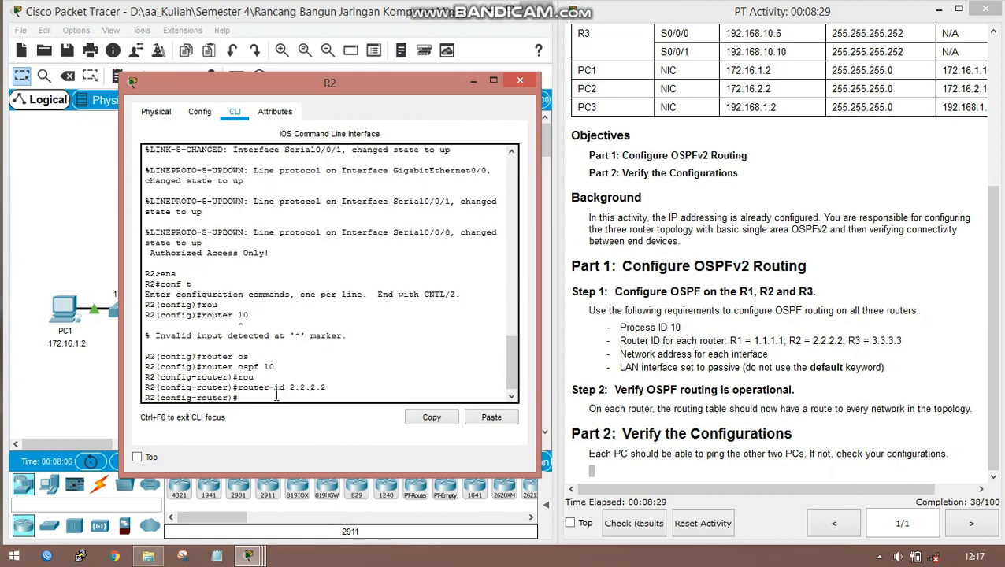
Advertise R2's LAN network 172.16.2.0 with wildcard mask 0.0.0.255 in area 0, keeping the topology in view beside the router's window
{"action": "type", "text": "net"}
{"action": "key", "text": "Tab"}
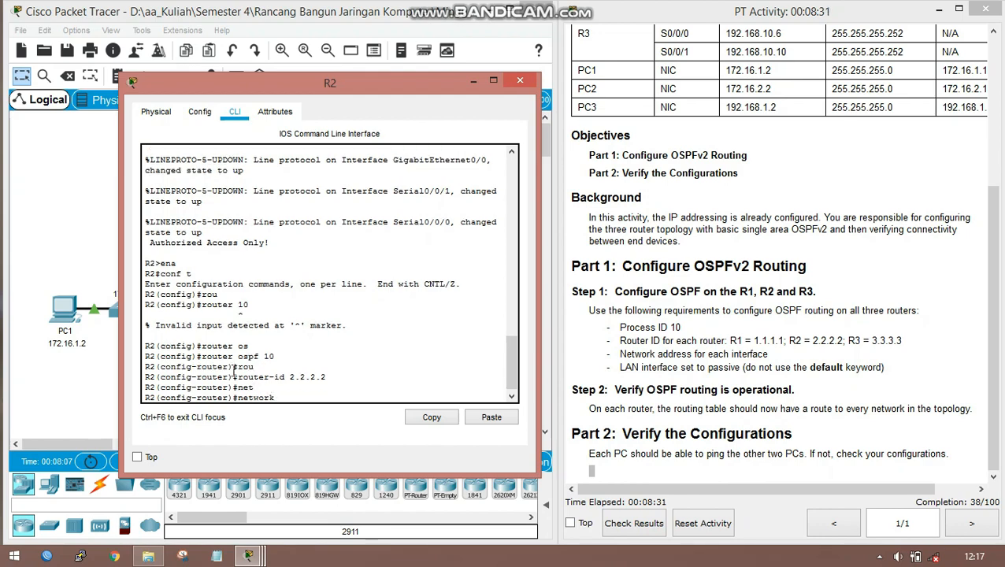
{"action": "left_click_drag", "start_coordinate": [306, 82], "coordinate": [802, 109]}
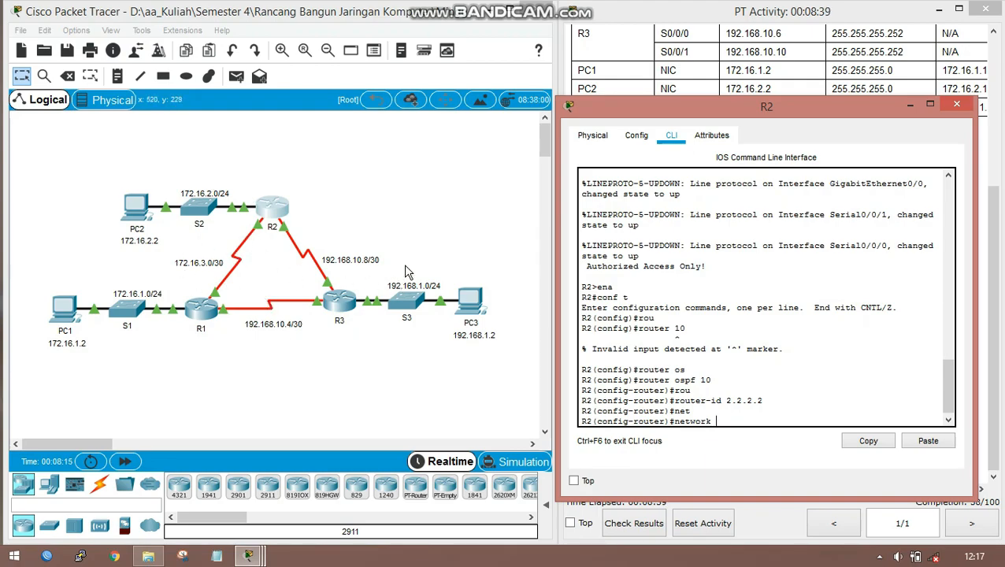
{"action": "left_click", "coordinate": [638, 137]}
{"action": "left_click_drag", "start_coordinate": [670, 111], "coordinate": [568, 79]}
{"action": "type", "text": "1"}
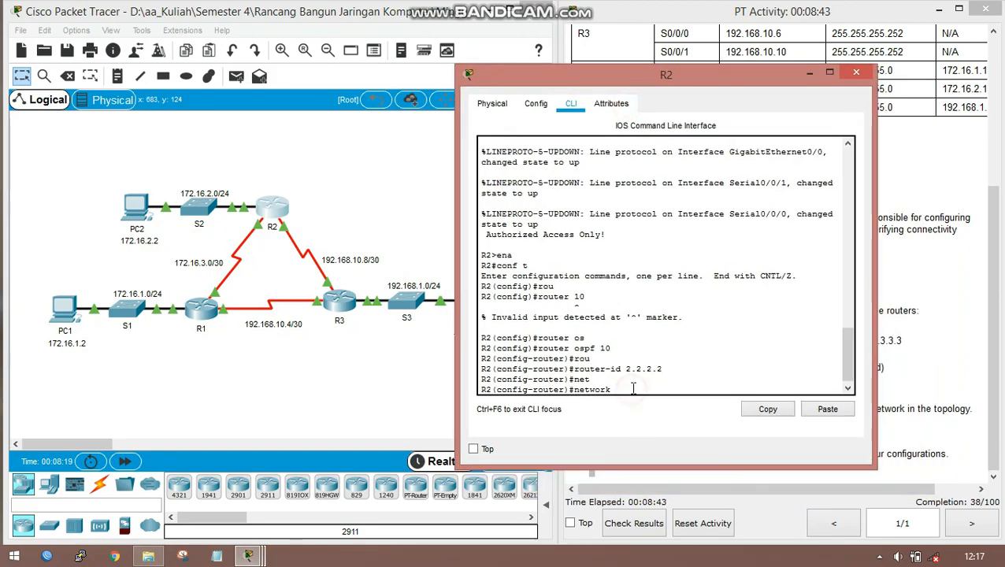
{"action": "type", "text": "72.16"}
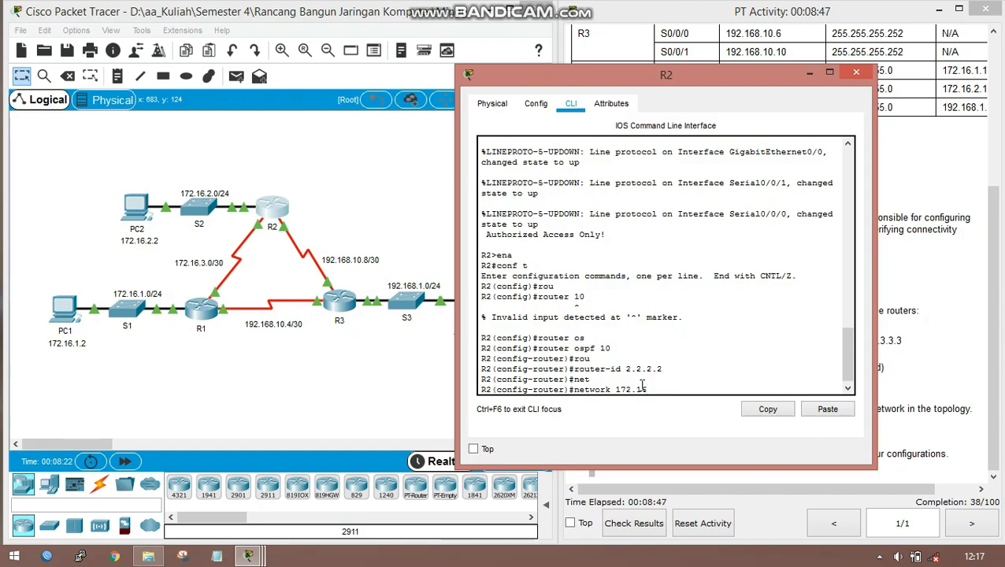
{"action": "type", "text": ".2.0 0.0"}
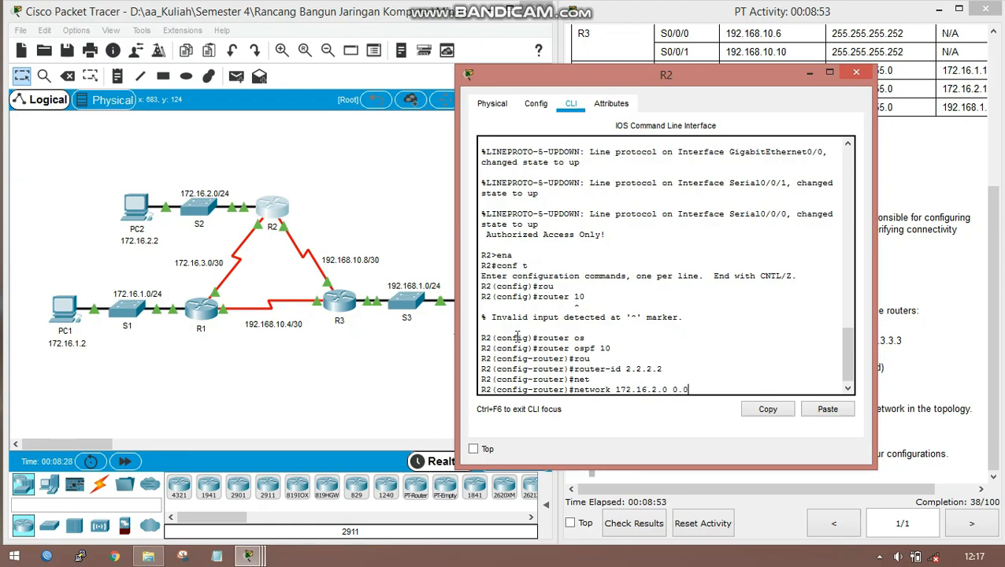
{"action": "type", "text": ".0.255 area 0"}
{"action": "key", "text": "Return"}
Advertise the R1–R2 serial link network 172.16.3.0 with wildcard mask 0.0.0.3 in area 0 on R2
{"action": "type", "text": "nfig-router)#n"}
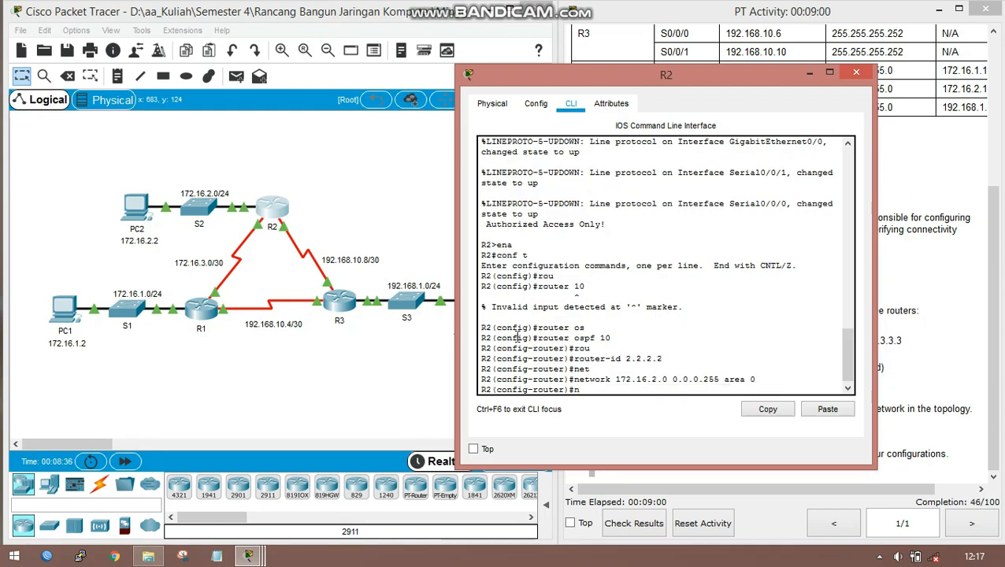
{"action": "type", "text": "et"}
{"action": "key", "text": "Tab"}
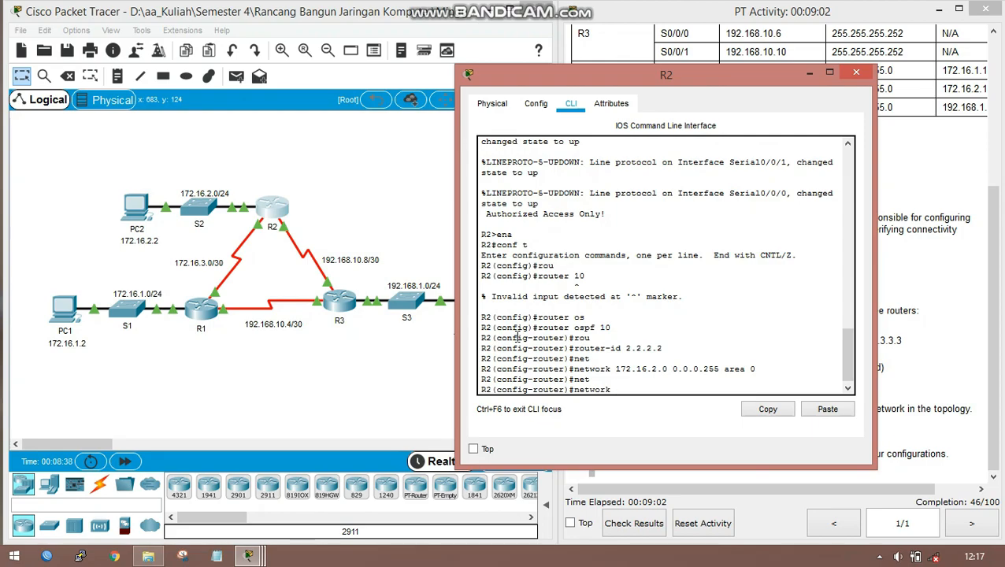
{"action": "type", "text": "172.16.3.0 "}
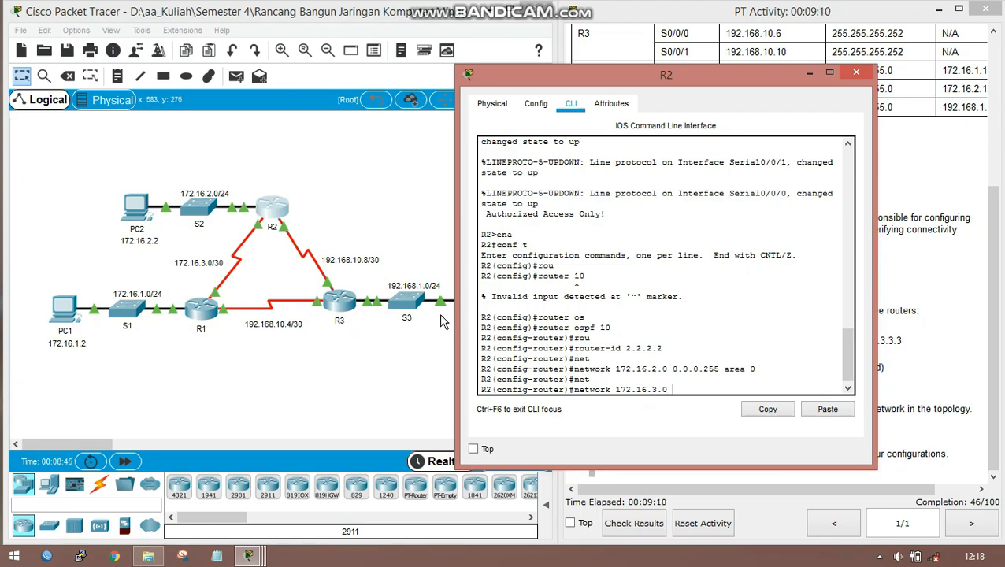
{"action": "type", "text": "0.0.0.3 area 0"}
{"action": "key", "text": "Return"}
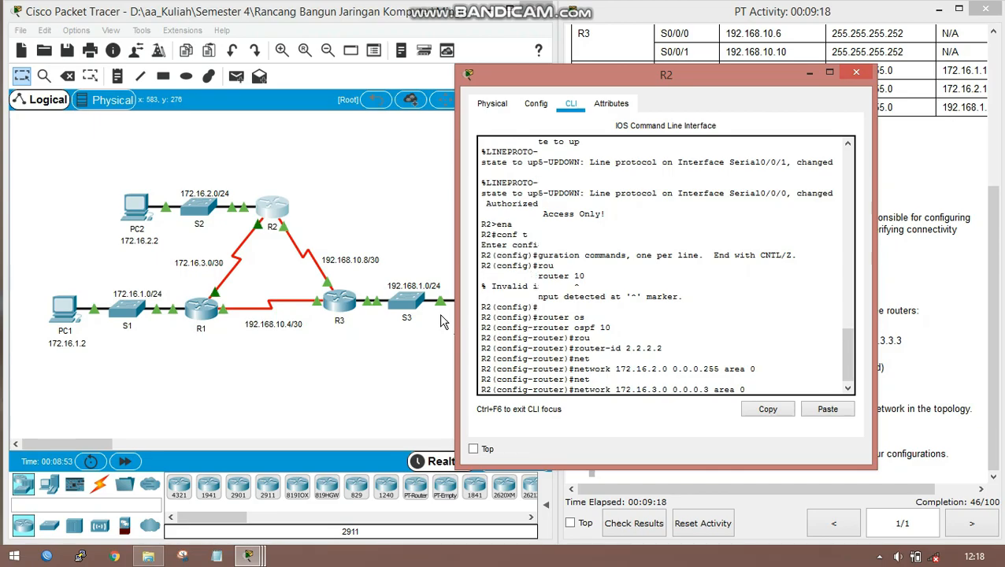
Advertise the R2–R3 serial link network 192.168.10.8 with wildcard mask 0.0.0.3 in area 0 on R2
{"action": "type", "text": "net"}
{"action": "key", "text": "Tab"}
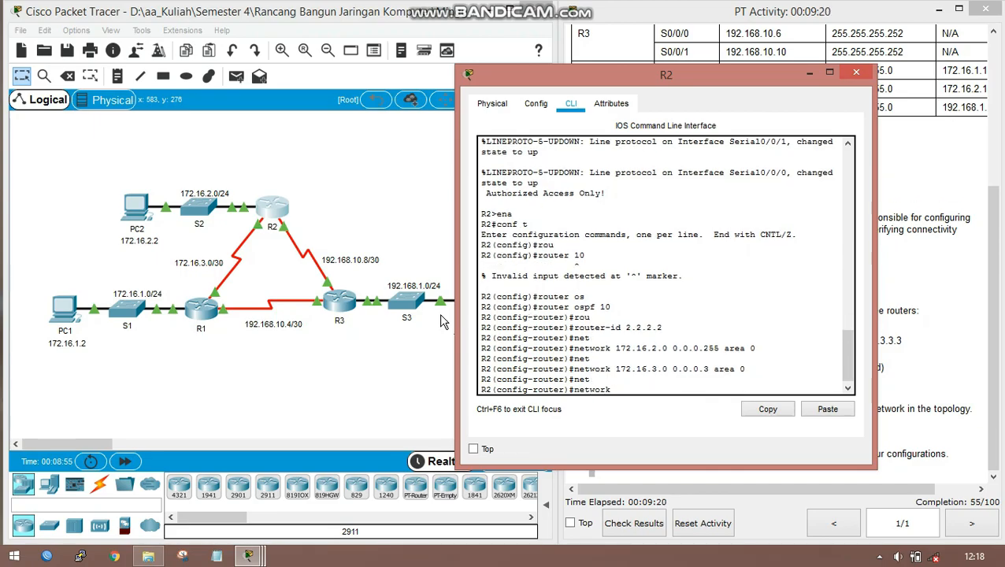
{"action": "type", "text": "192.168.10.8"}
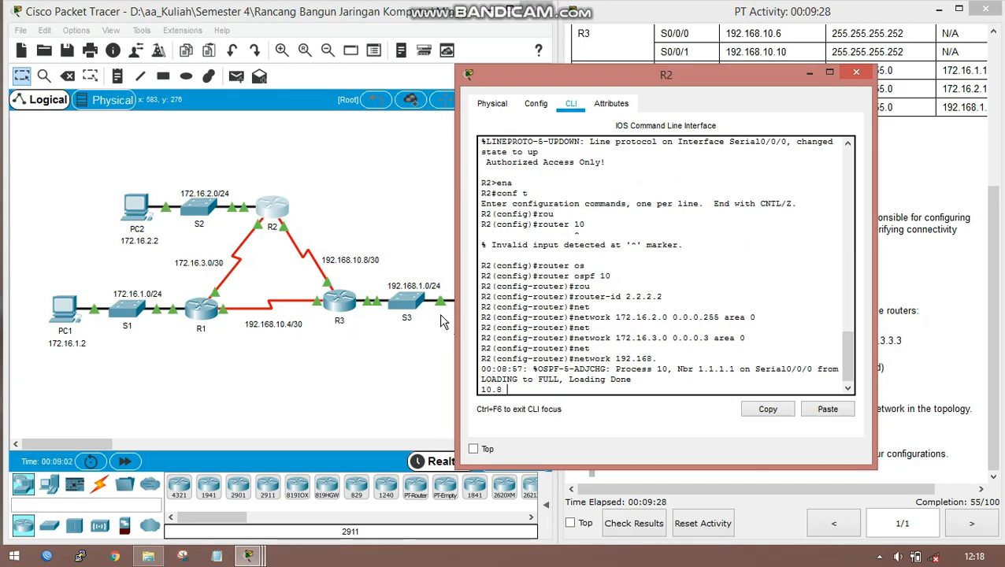
{"action": "key", "text": "Return"}
{"action": "key", "text": "Up"}
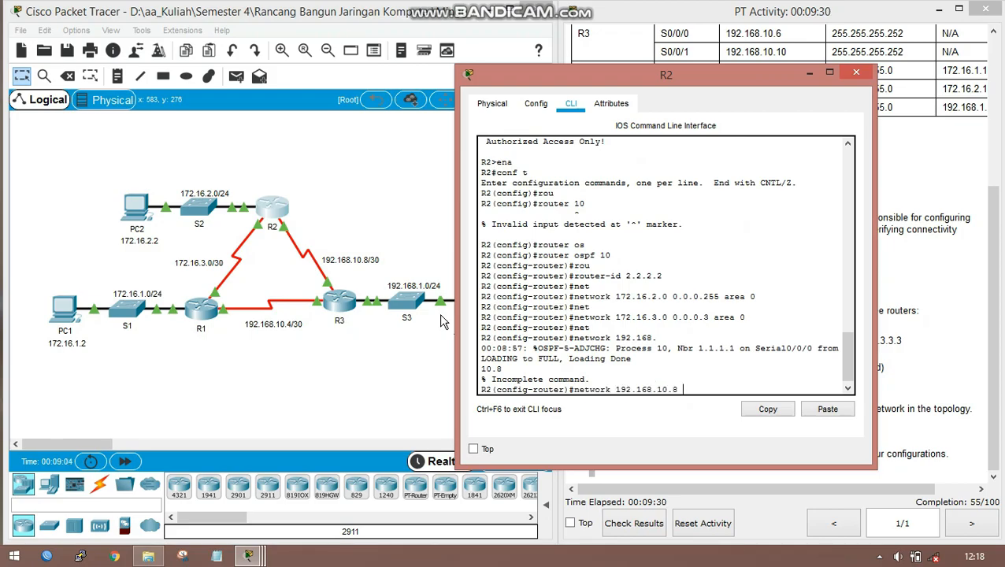
{"action": "type", "text": "0.0.0.3 area 0"}
{"action": "key", "text": "Return"}
{"action": "key", "text": "Return"}
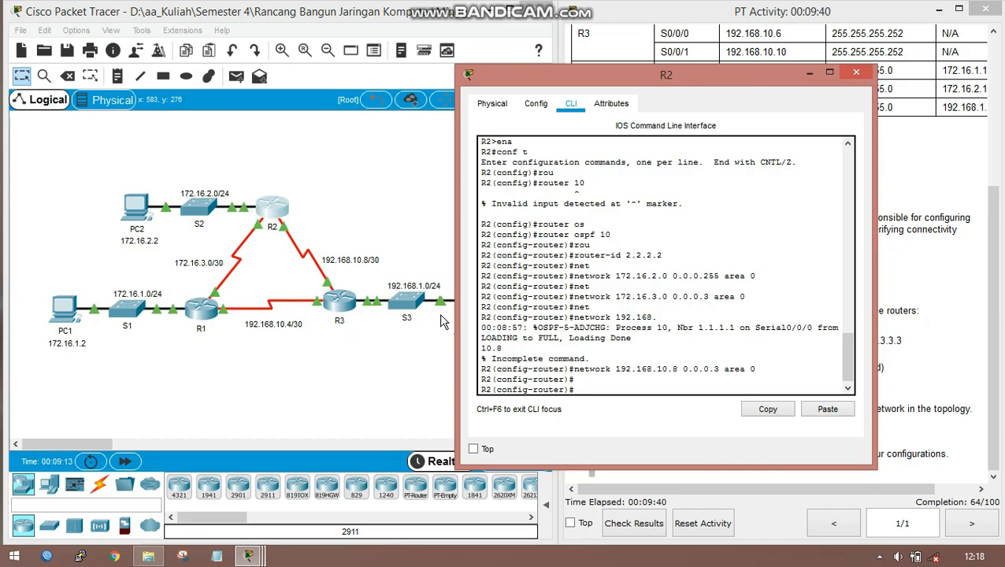
Set R2's LAN interface gigabitEthernet 0/0 as an OSPF passive interface
{"action": "type", "text": "pas"}
{"action": "key", "text": "Tab"}
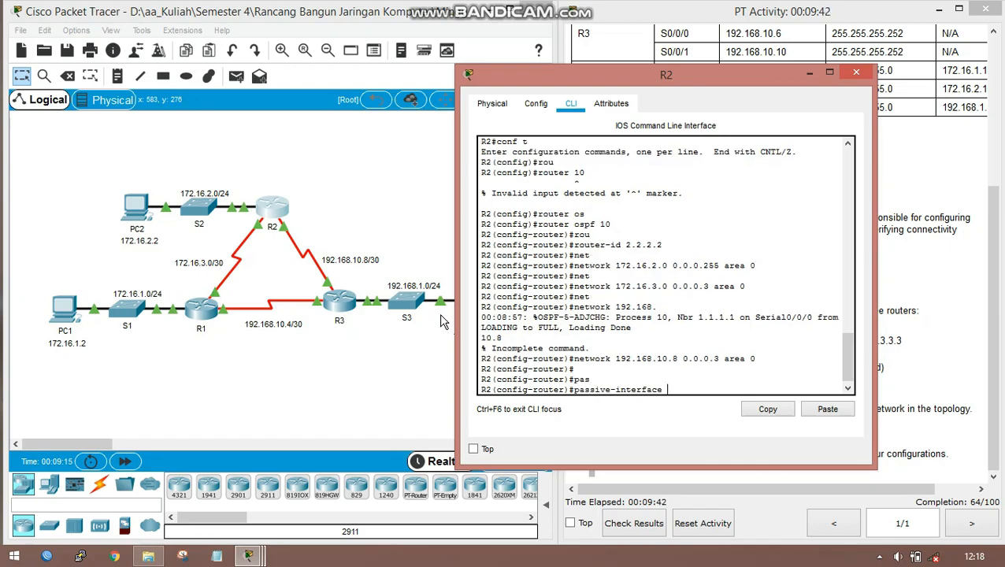
{"action": "type", "text": "g"}
{"action": "key", "text": "Tab"}
{"action": "type", "text": "0/0"}
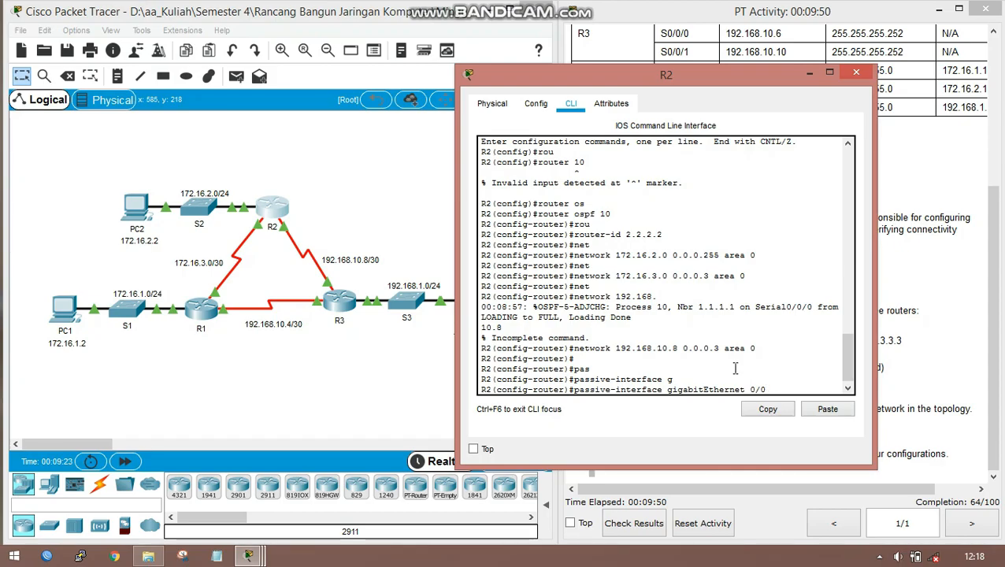
{"action": "key", "text": "Return"}
End configuration mode and save R2's running-config to startup-config, leaving the router's window minimized
{"action": "type", "text": "end"}
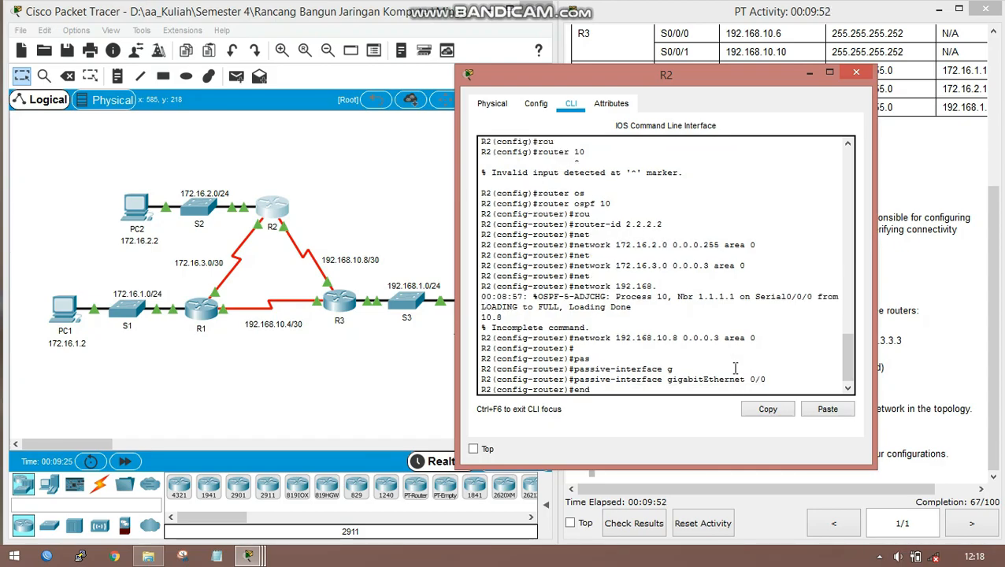
{"action": "key", "text": "Return"}
{"action": "type", "text": "cop"}
{"action": "key", "text": "Tab"}
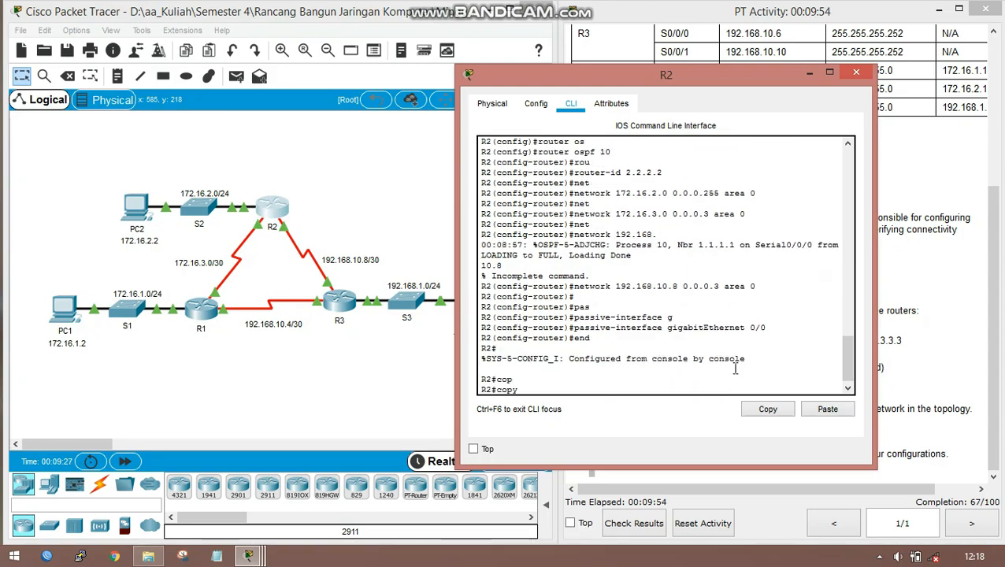
{"action": "type", "text": "runs"}
{"action": "key", "text": "Tab"}
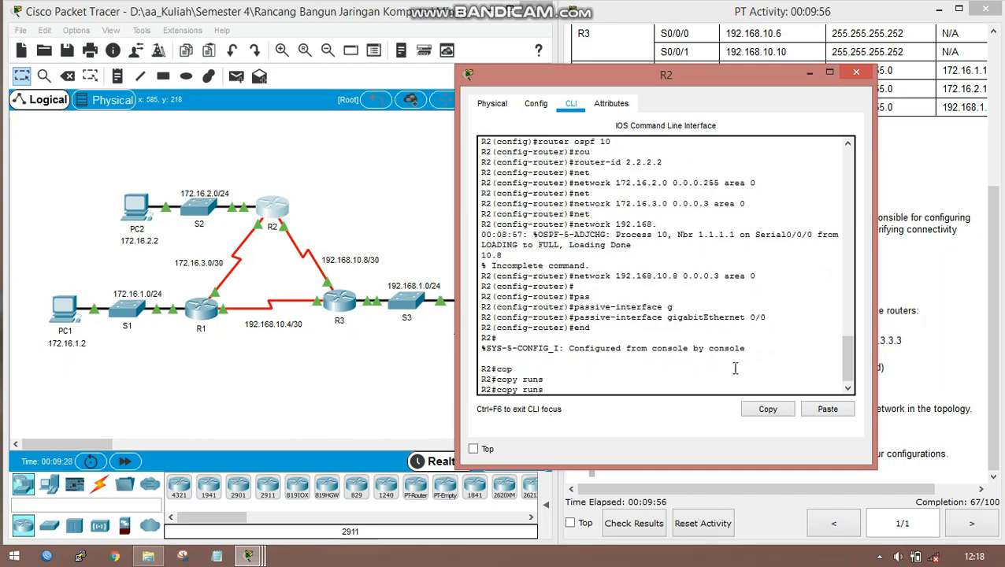
{"action": "key", "text": "BackSpace"}
{"action": "key", "text": "Tab"}
{"action": "type", "text": "st"}
{"action": "key", "text": "Tab"}
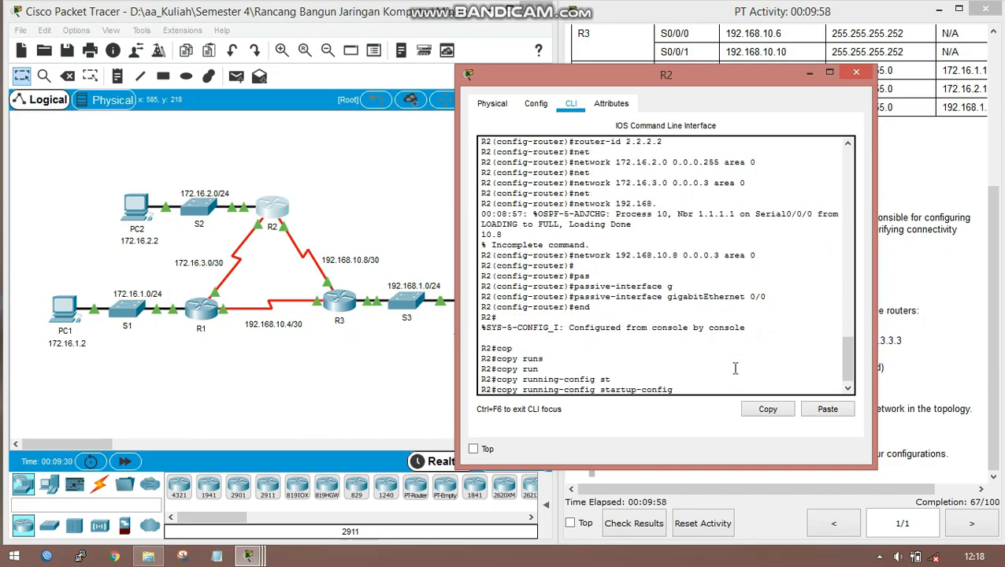
{"action": "key", "text": "Return"}
{"action": "key", "text": "Return"}
{"action": "key", "text": "Return"}
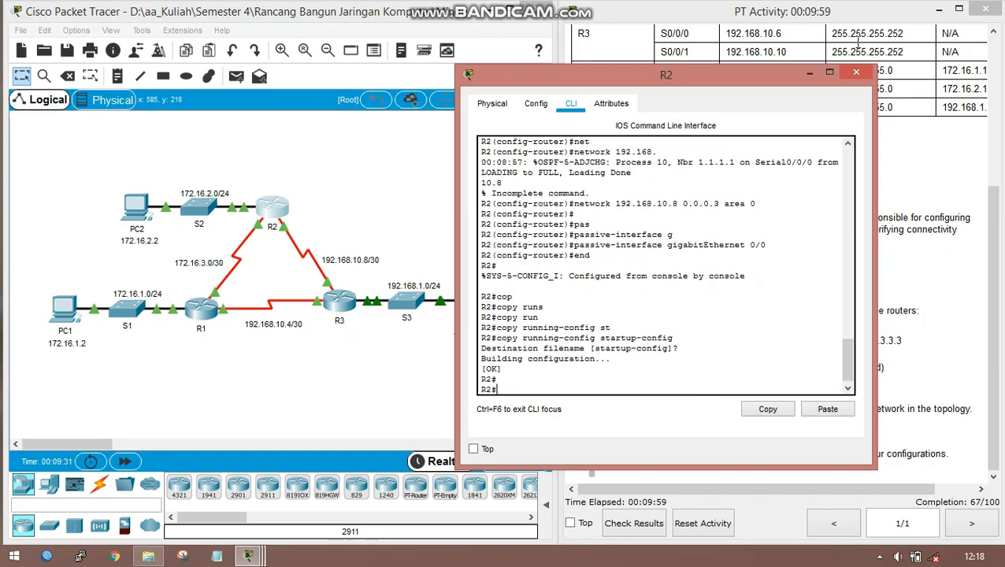
{"action": "left_click", "coordinate": [809, 72]}
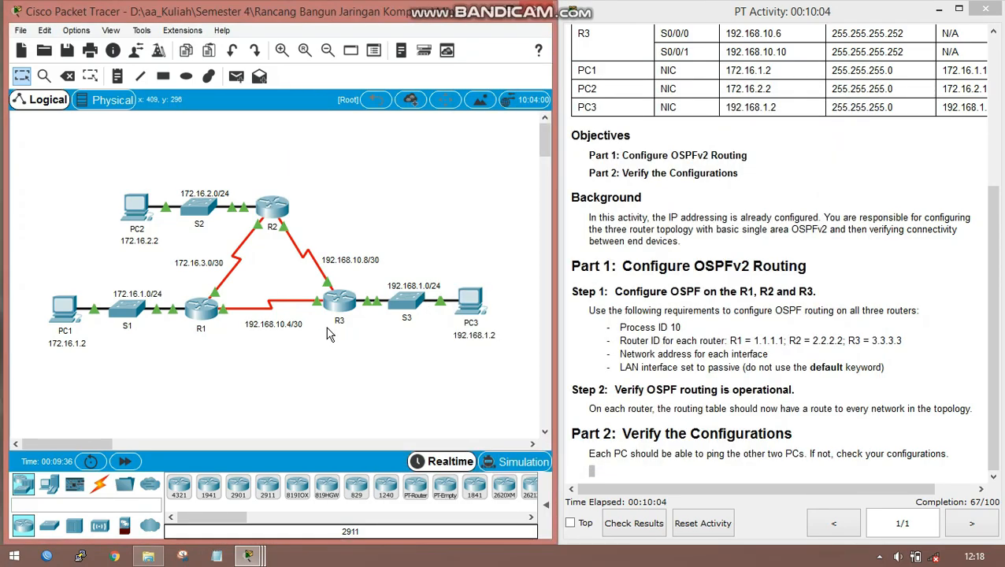
Open R3's command line and enter privileged EXEC and then global configuration mode
{"action": "left_click", "coordinate": [335, 307]}
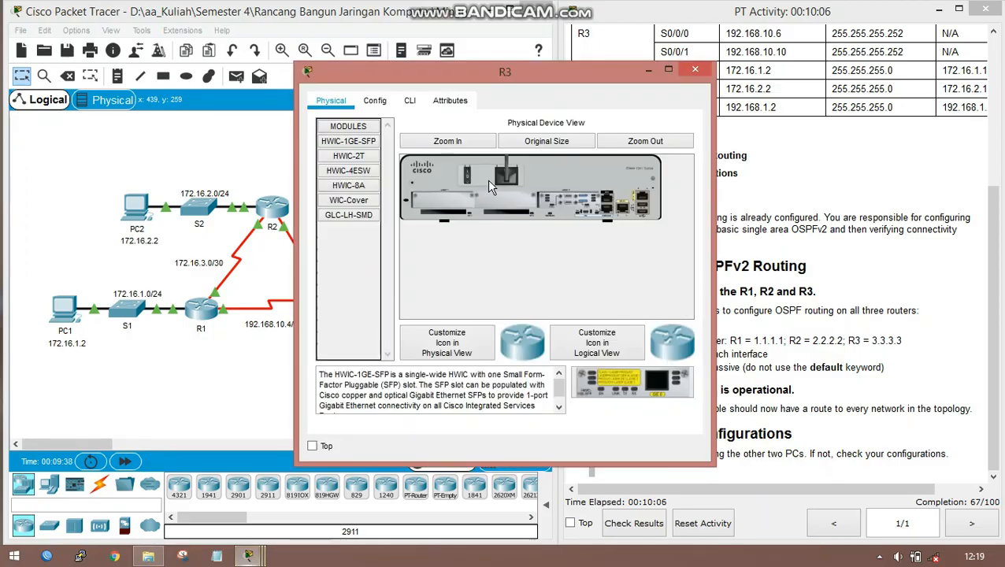
{"action": "left_click", "coordinate": [410, 100]}
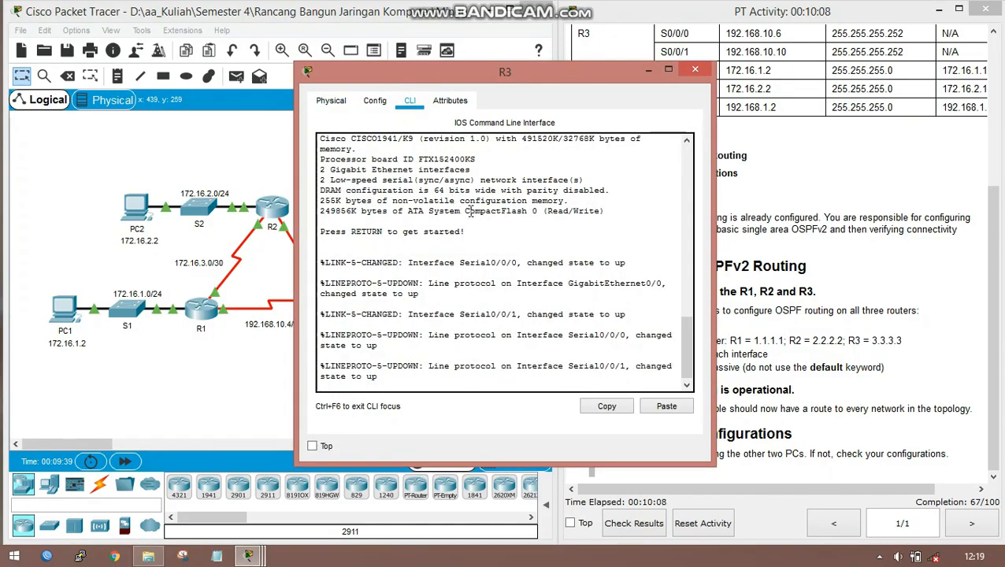
{"action": "key", "text": "Return"}
{"action": "key", "text": "Return"}
{"action": "type", "text": "e"}
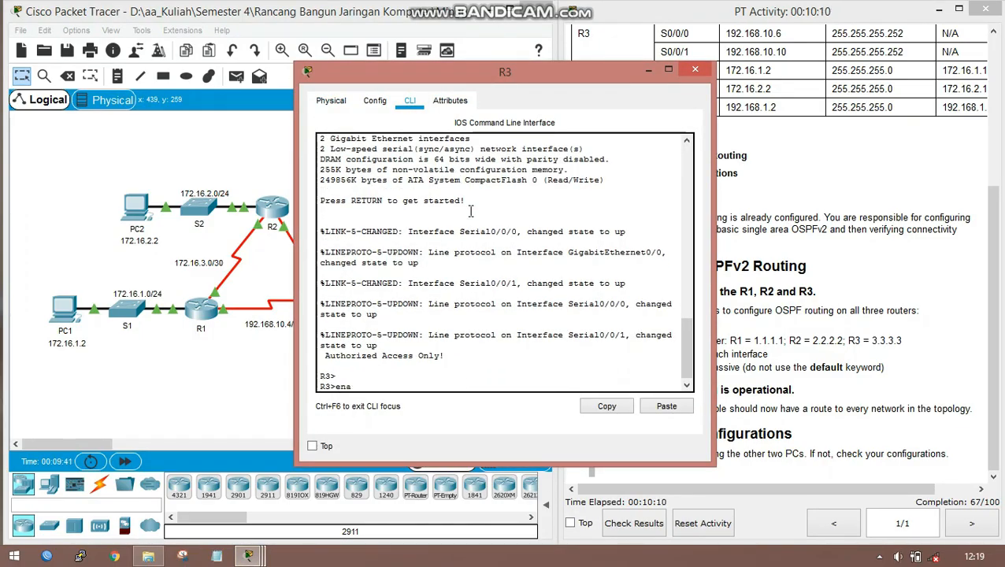
{"action": "type", "text": "na"}
{"action": "key", "text": "Return"}
{"action": "type", "text": "conf t"}
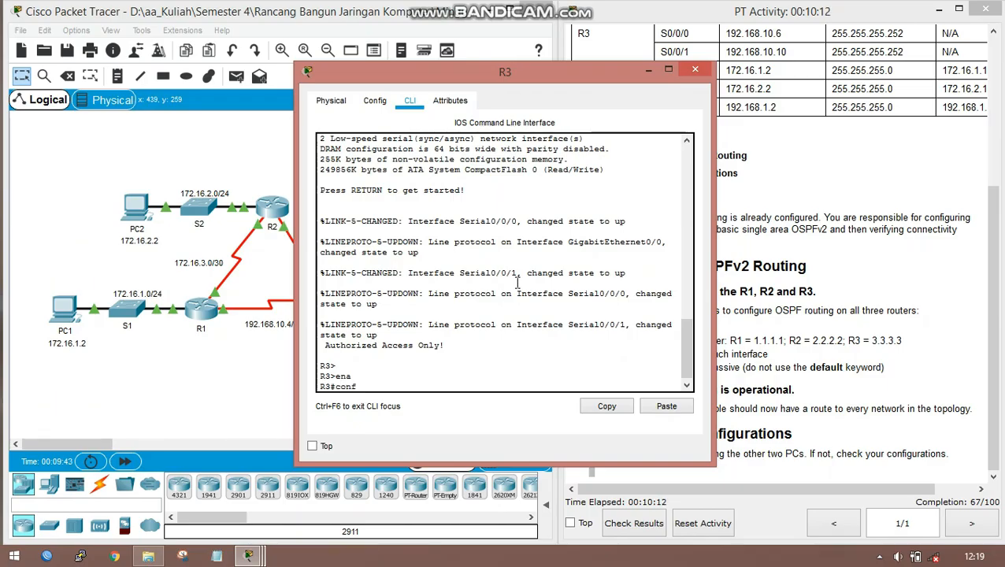
{"action": "key", "text": "Return"}
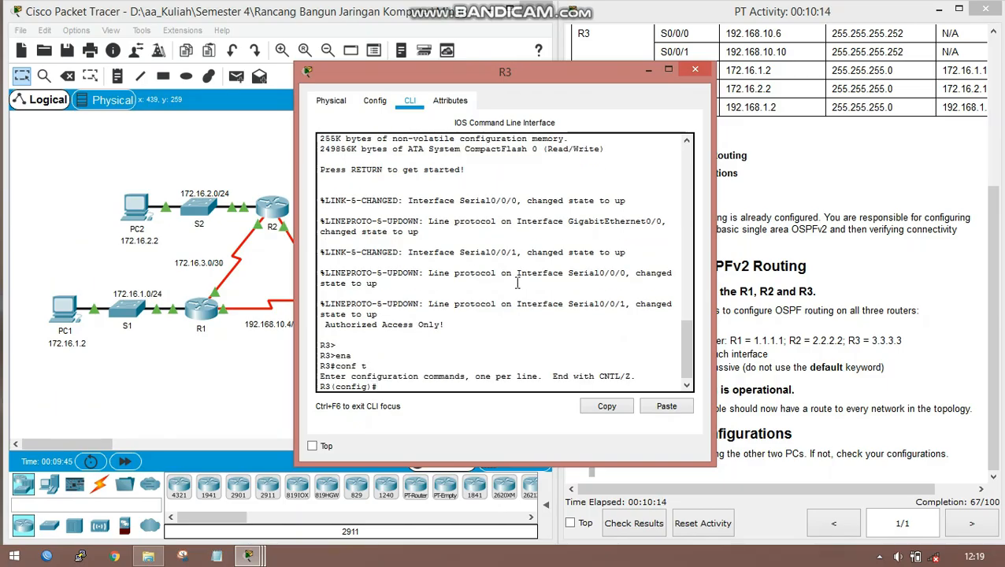
Start OSPF process 10 on R3 and set its router ID to 3.3.3.3
{"action": "type", "text": "rou"}
{"action": "key", "text": "Tab"}
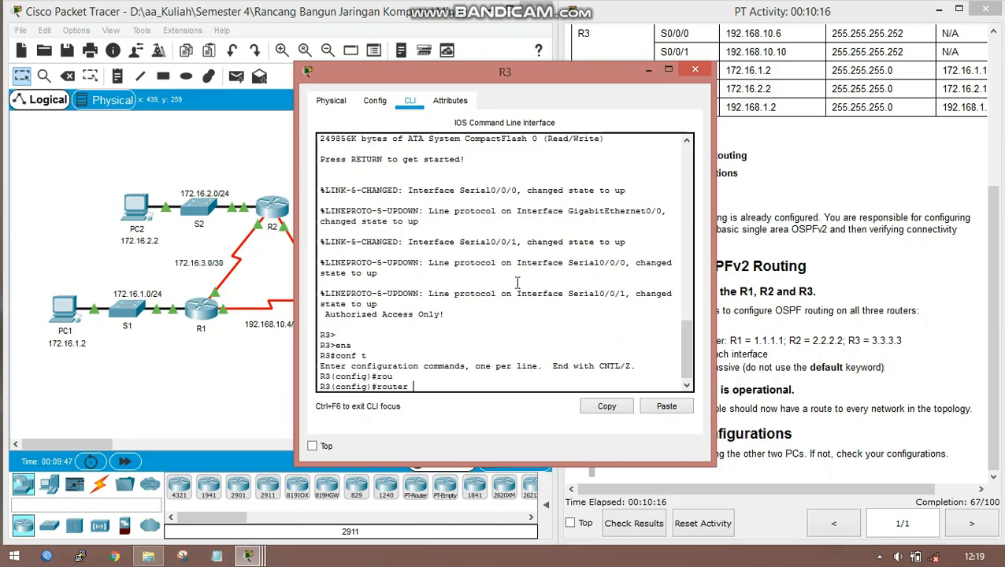
{"action": "type", "text": "os"}
{"action": "key", "text": "Tab"}
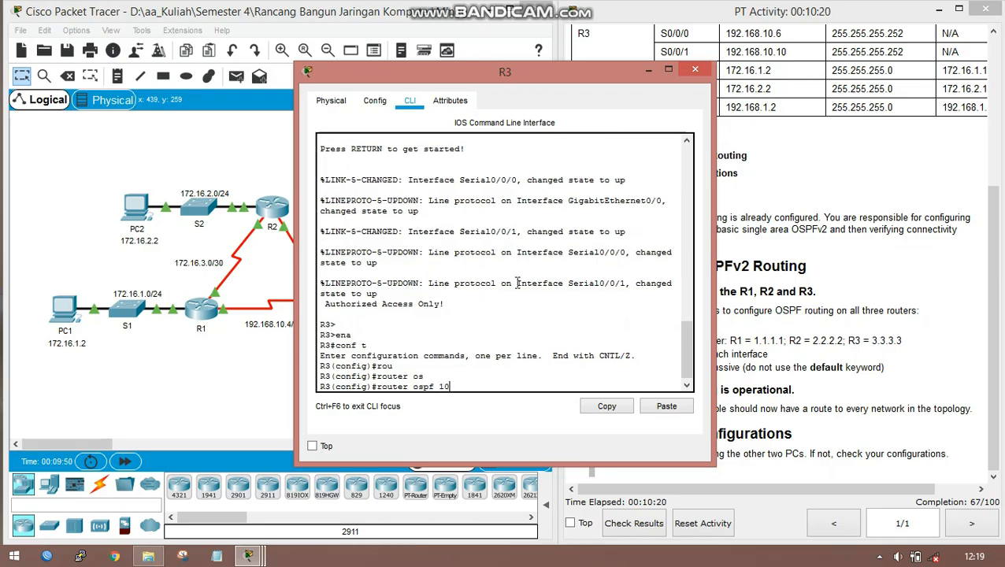
{"action": "key", "text": "Return"}
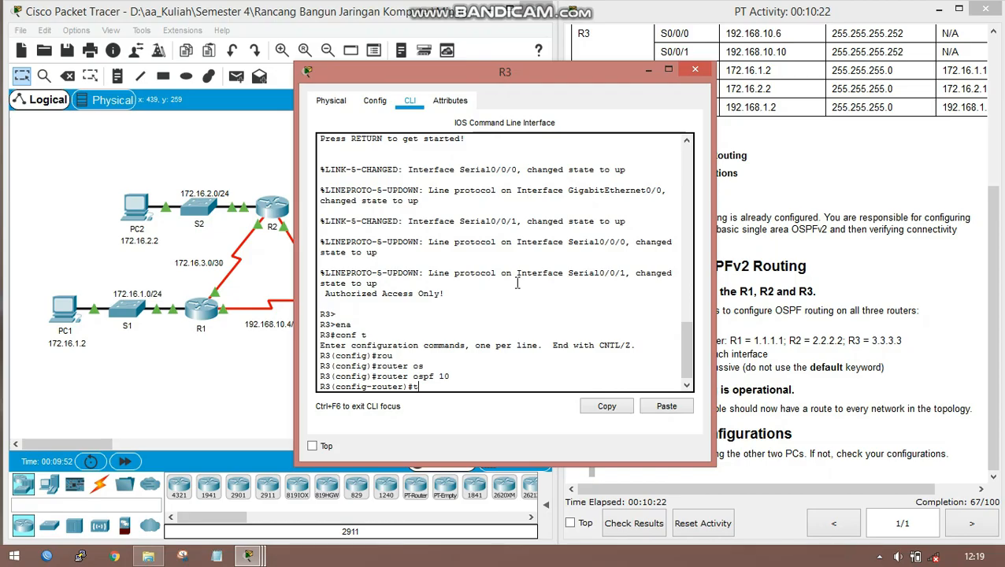
{"action": "type", "text": "rou"}
{"action": "key", "text": "Tab"}
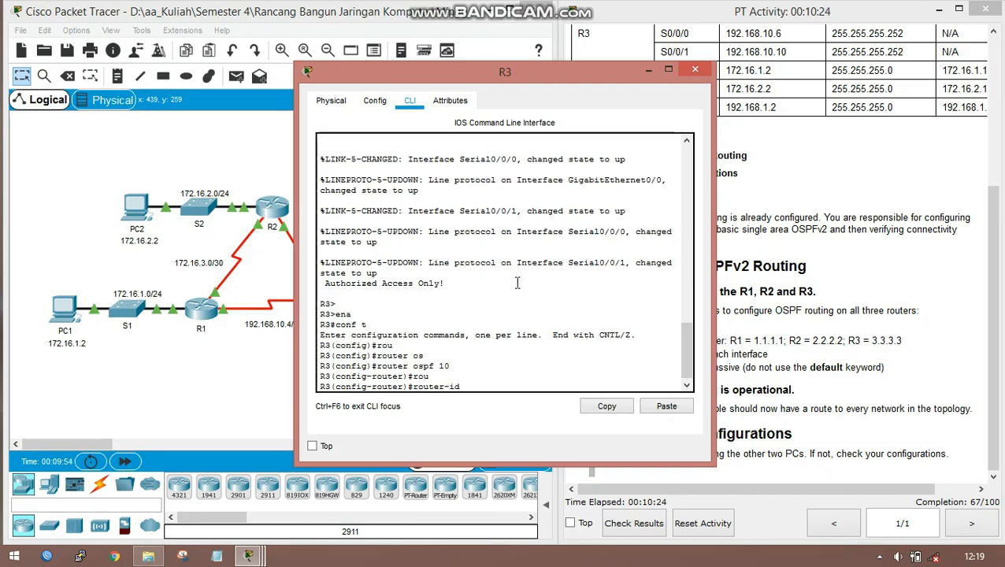
{"action": "type", "text": "3.3.3.3"}
{"action": "key", "text": "Return"}
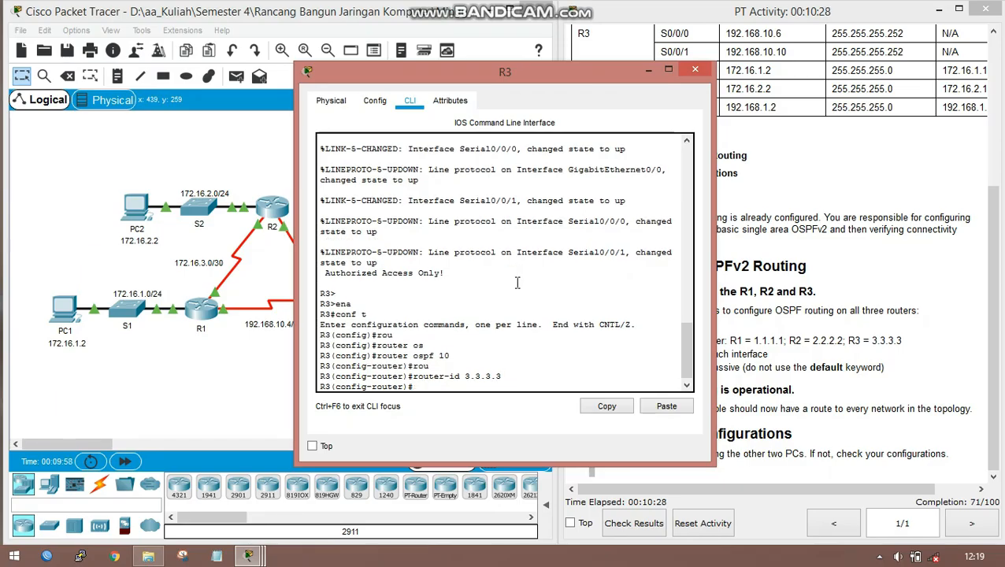
Move R3's window clear of the topology and advertise its LAN network 192.168.1.0 with wildcard mask 0.0.0.255 in area 0
{"action": "type", "text": "net"}
{"action": "key", "text": "Tab"}
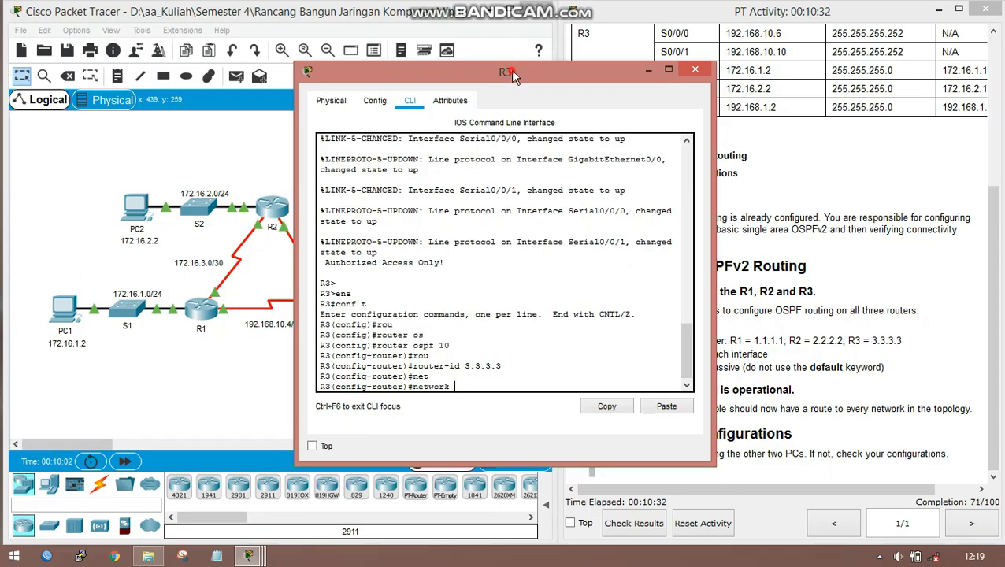
{"action": "left_click_drag", "start_coordinate": [513, 72], "coordinate": [771, 101]}
{"action": "left_click", "coordinate": [660, 52]}
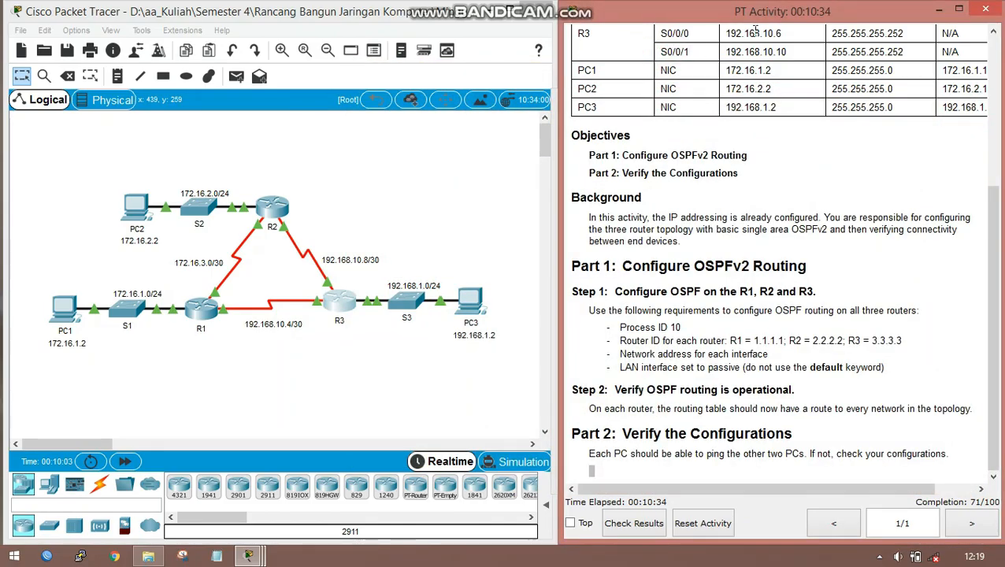
{"action": "left_click", "coordinate": [248, 556]}
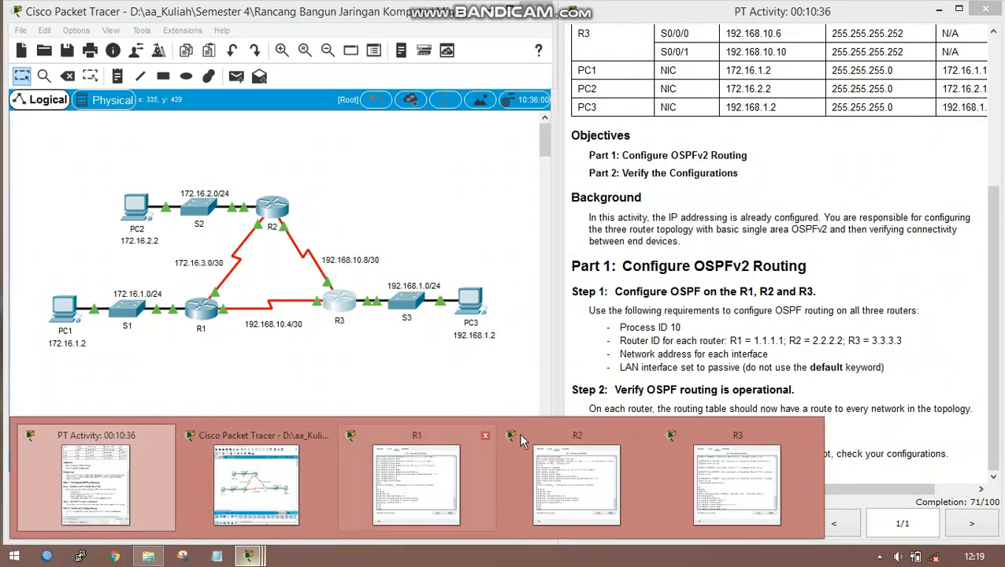
{"action": "left_click", "coordinate": [738, 482]}
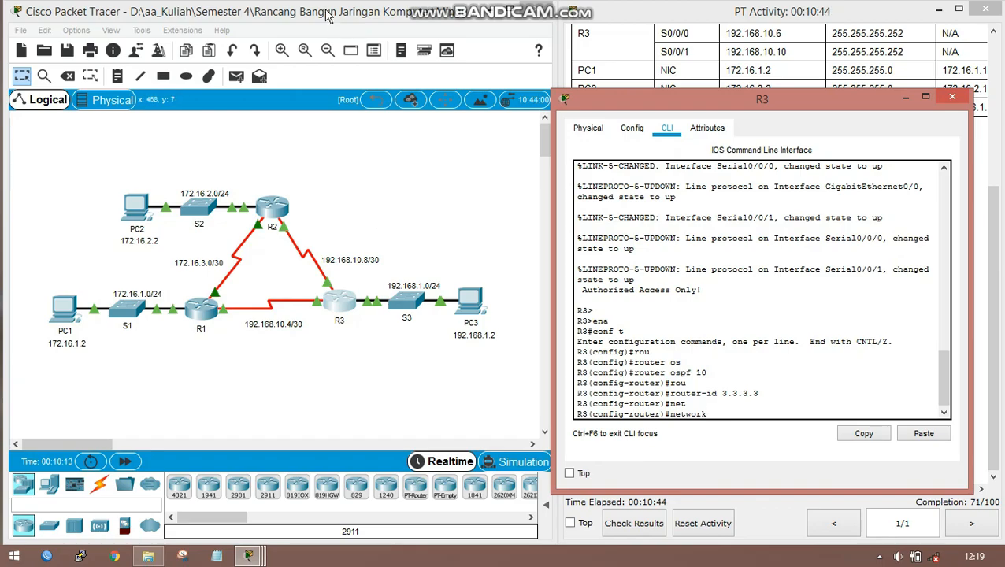
{"action": "left_click_drag", "start_coordinate": [701, 101], "coordinate": [675, 98]}
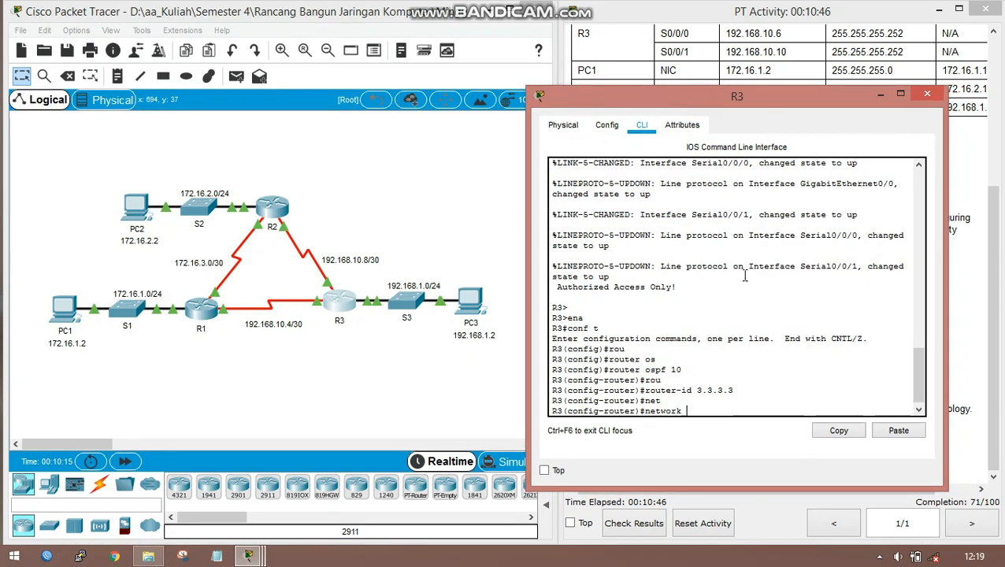
{"action": "left_click", "coordinate": [758, 409]}
{"action": "type", "text": "192"}
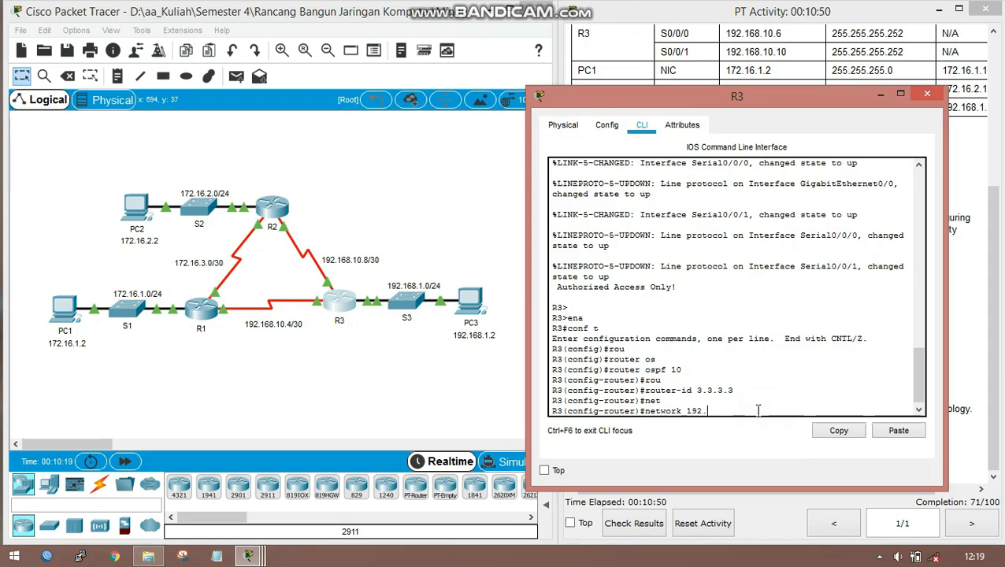
{"action": "type", "text": ".168.1.0"}
{"action": "type", "text": "0.0.0.255"}
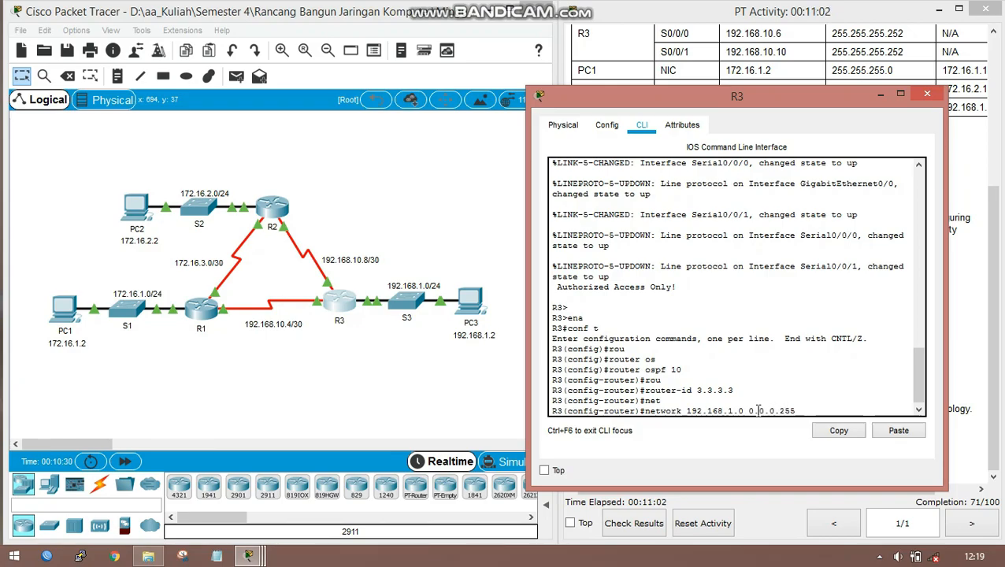
{"action": "type", "text": " area 0"}
{"action": "key", "text": "Return"}
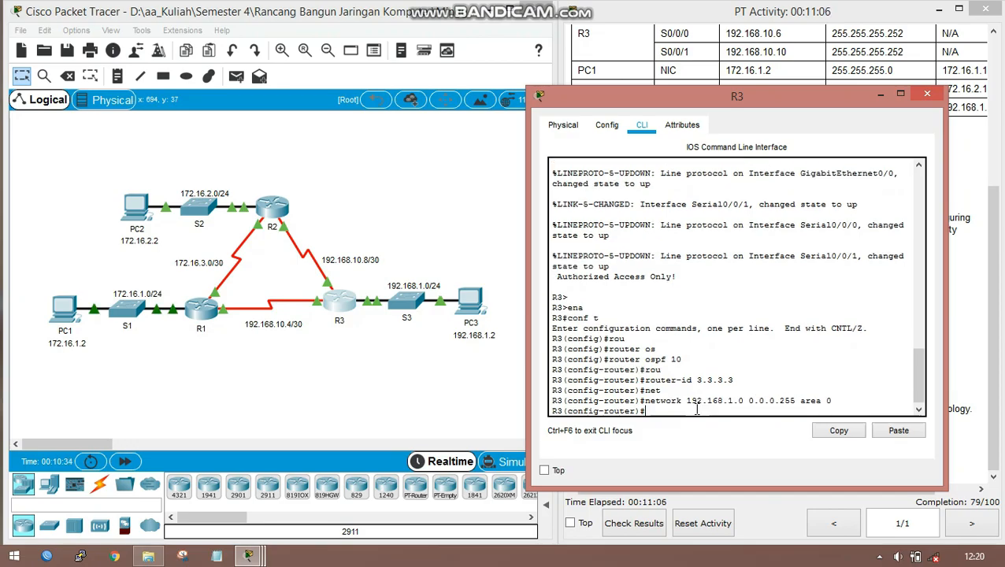
Advertise the R1–R3 serial link network 192.168.10.4 with wildcard mask 0.0.0.3 in area 0 on R3
{"action": "type", "text": "net"}
{"action": "key", "text": "Tab"}
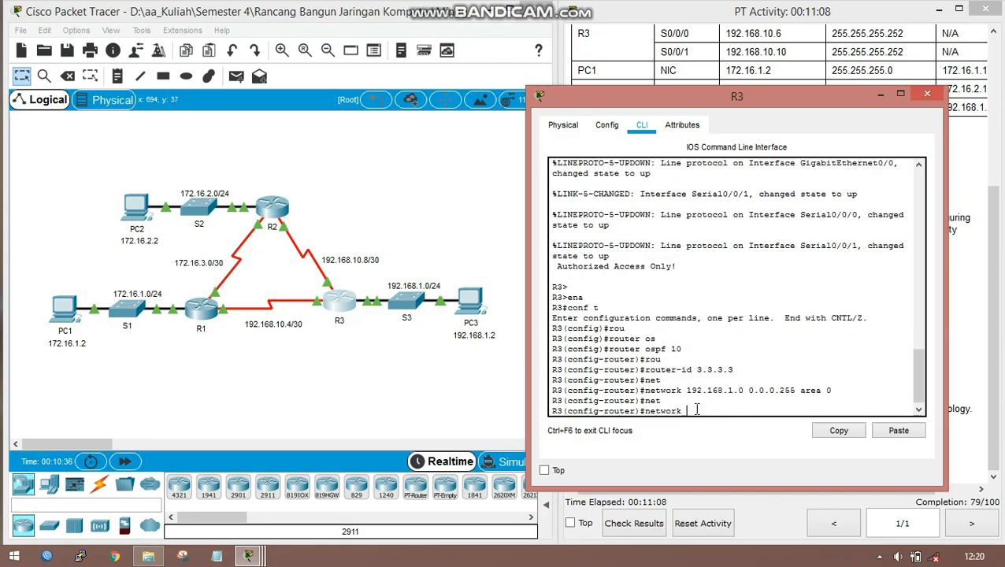
{"action": "type", "text": "192."}
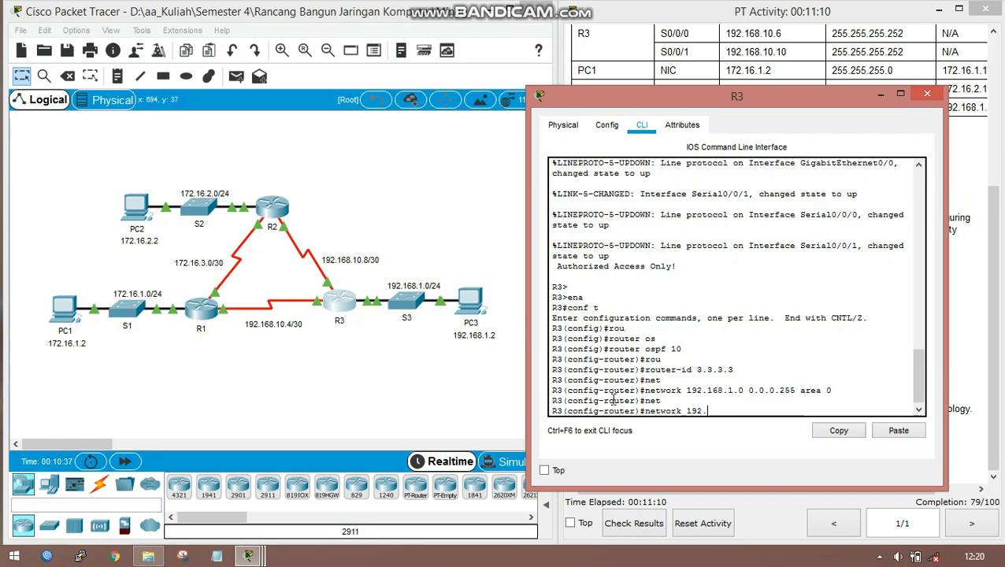
{"action": "type", "text": "168.10.4 0.0.0."}
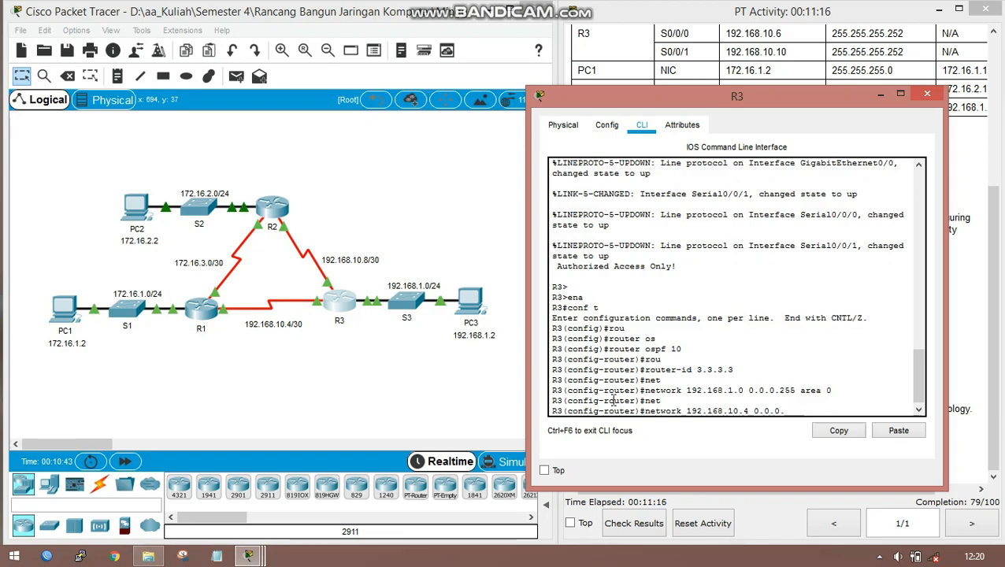
{"action": "type", "text": "3 ar"}
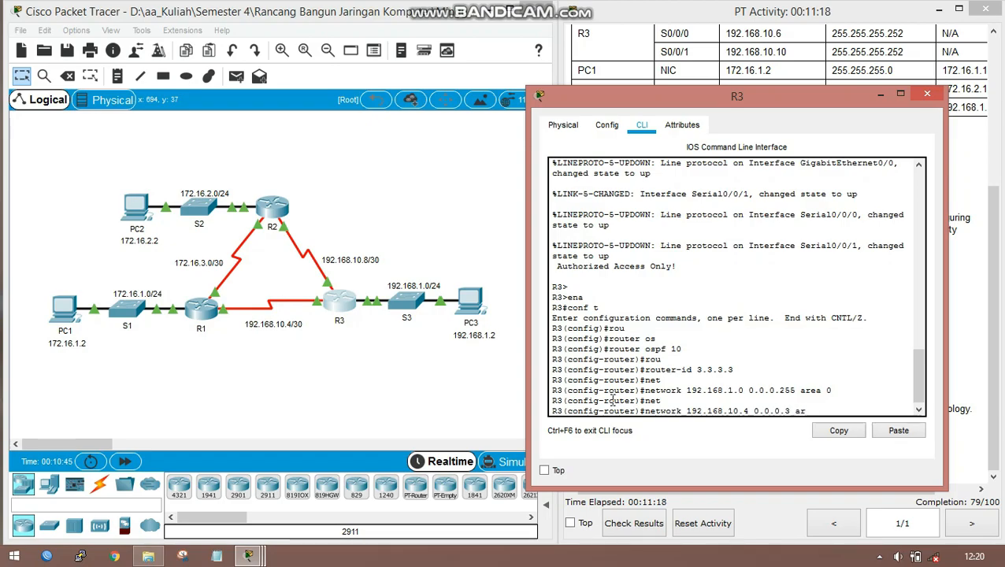
{"action": "type", "text": "ea 0"}
{"action": "key", "text": "Return"}
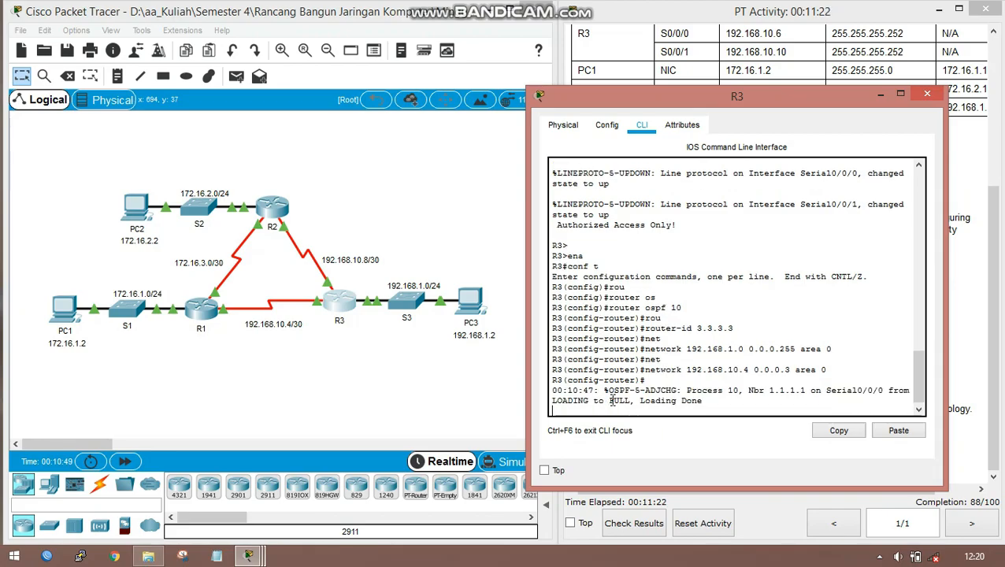
Advertise the R2–R3 serial link network 192.168.10.8 with wildcard mask 0.0.0.3 in area 0 on R3
{"action": "type", "text": "net"}
{"action": "key", "text": "Tab"}
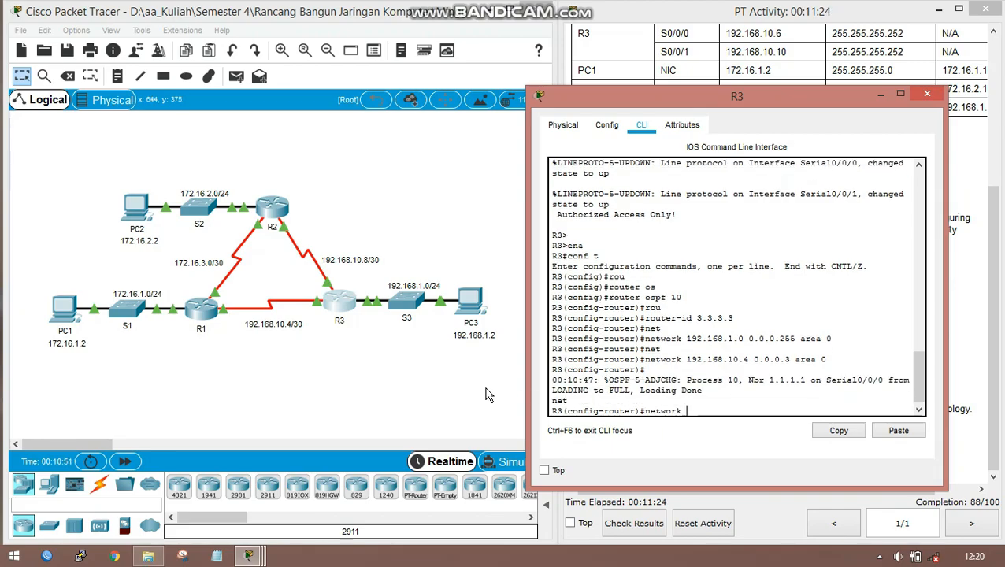
{"action": "type", "text": "192.168"}
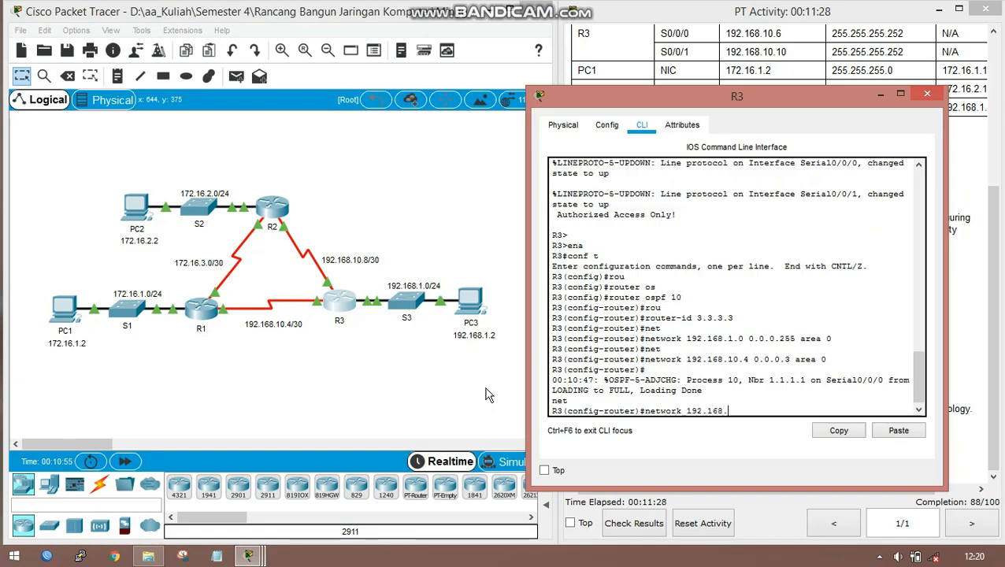
{"action": "type", "text": ".10.8 0.0.0."}
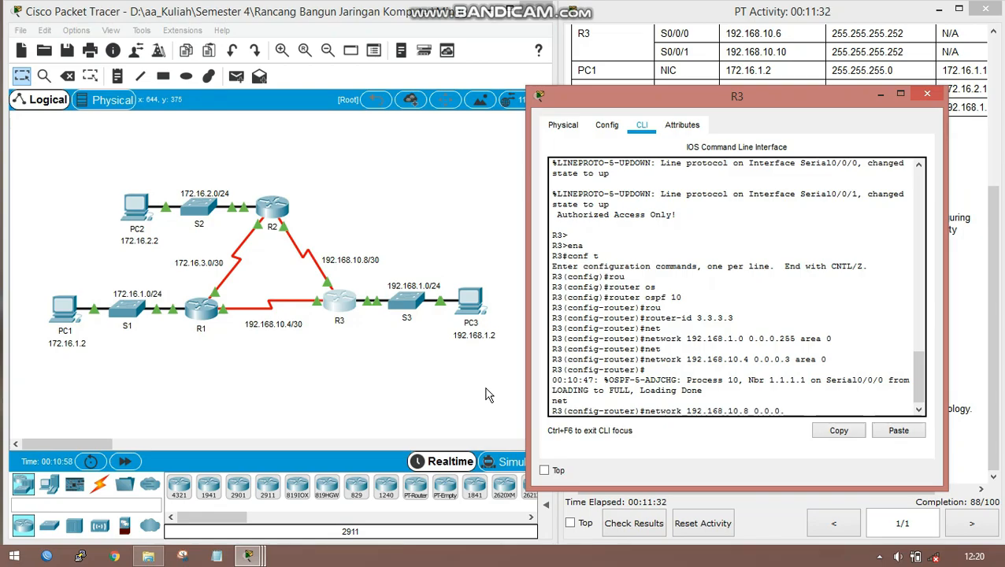
{"action": "type", "text": "3 area"}
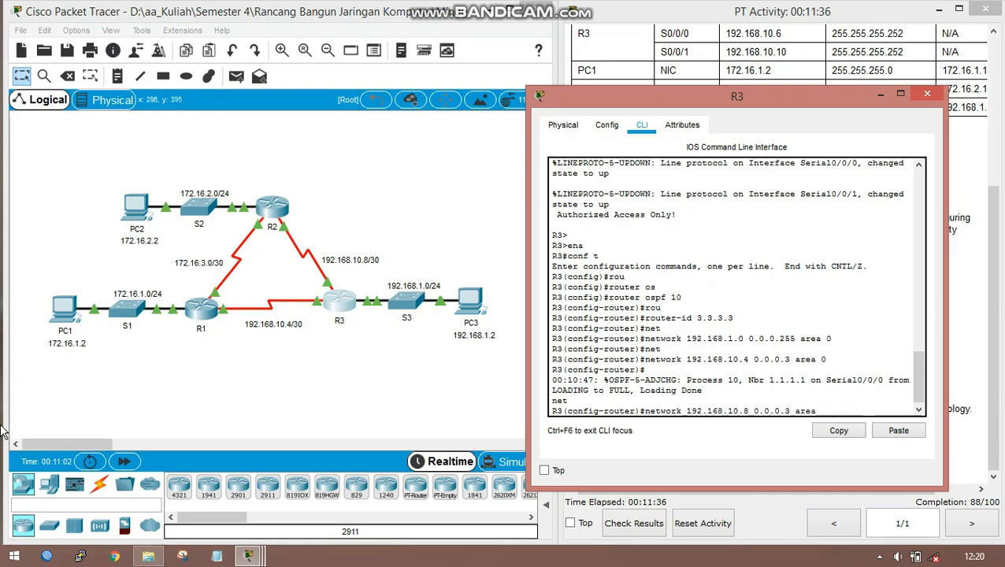
{"action": "type", "text": " 0"}
{"action": "key", "text": "Return"}
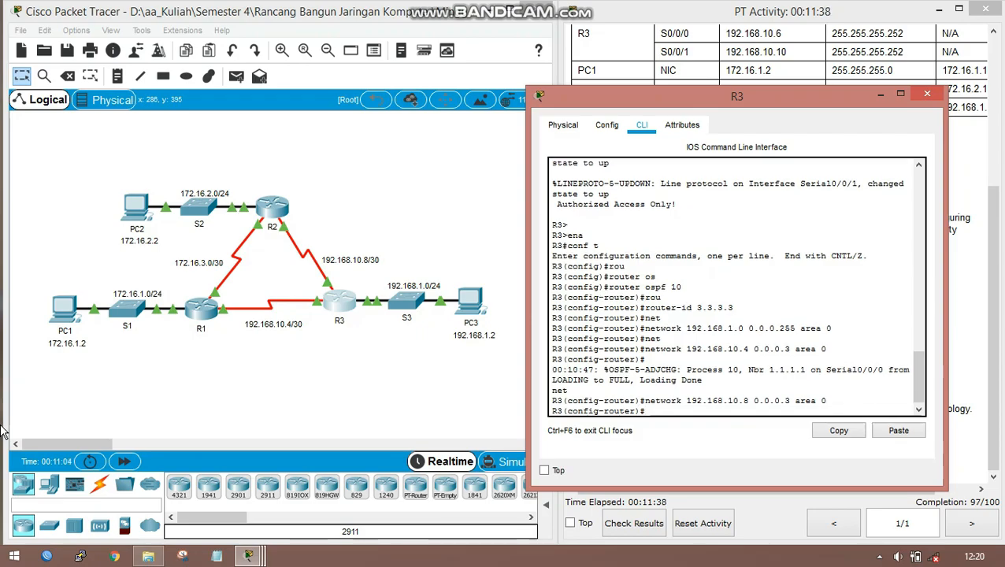
Set R3's LAN interface gigabitEthernet 0/0 as an OSPF passive interface
{"action": "type", "text": "pas"}
{"action": "key", "text": "Tab"}
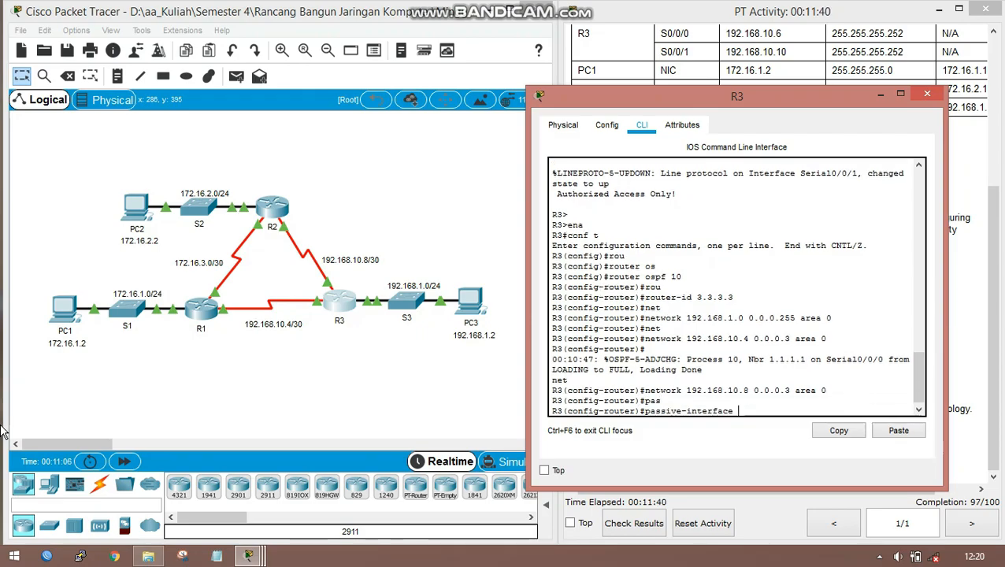
{"action": "type", "text": "g"}
{"action": "key", "text": "Tab"}
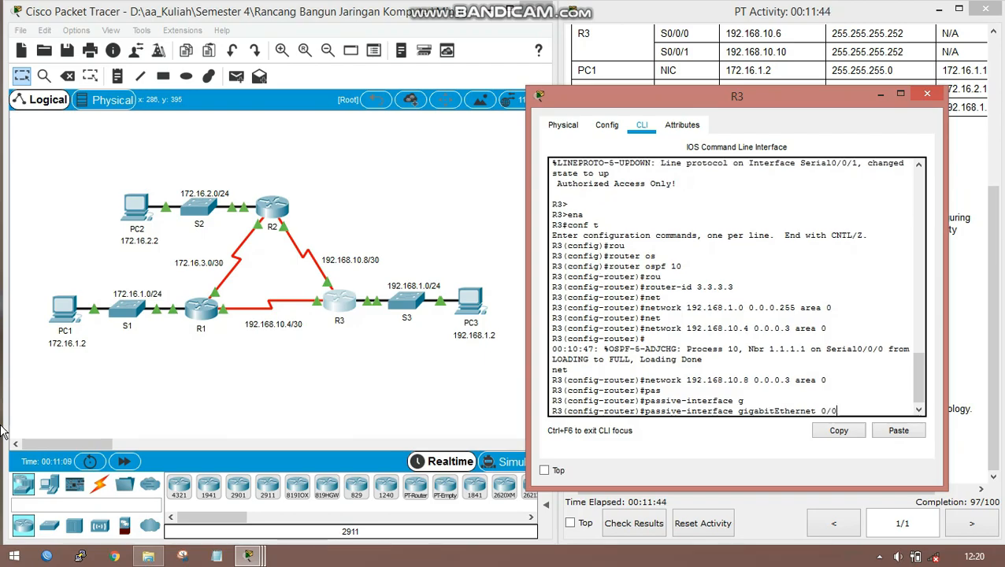
{"action": "type", "text": "0/0"}
{"action": "key", "text": "Return"}
{"action": "key", "text": "Return"}
{"action": "key", "text": "Return"}
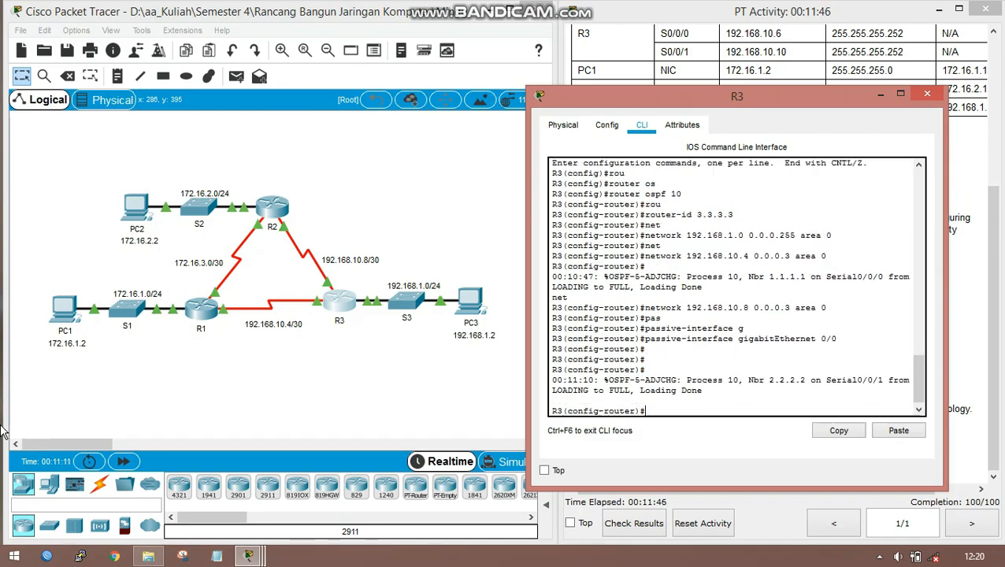
End configuration mode on R3 and save its running-config to startup-config, accepting the default destination filename
{"action": "type", "text": "end"}
{"action": "key", "text": "Return"}
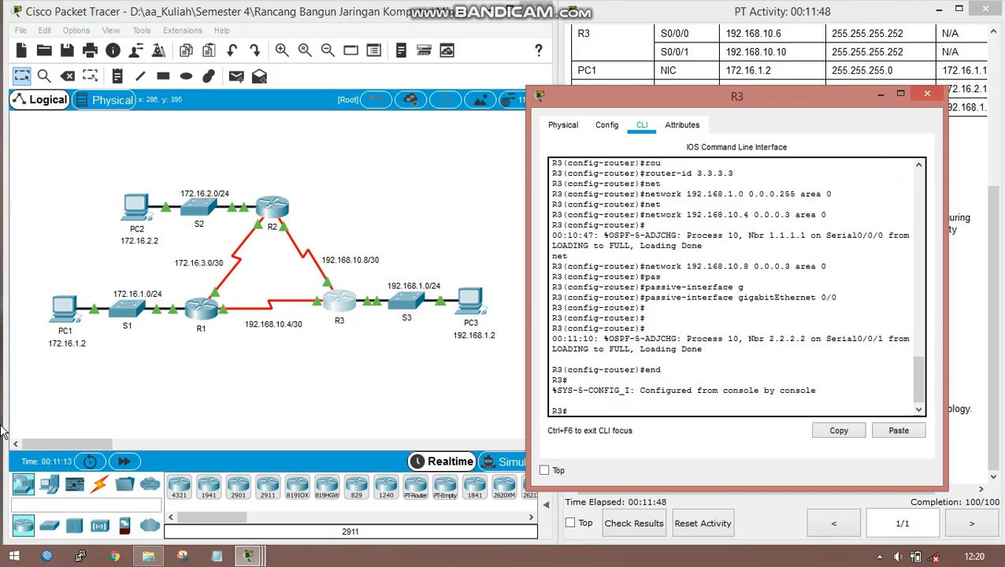
{"action": "type", "text": "cop"}
{"action": "key", "text": "Tab"}
{"action": "type", "text": "run"}
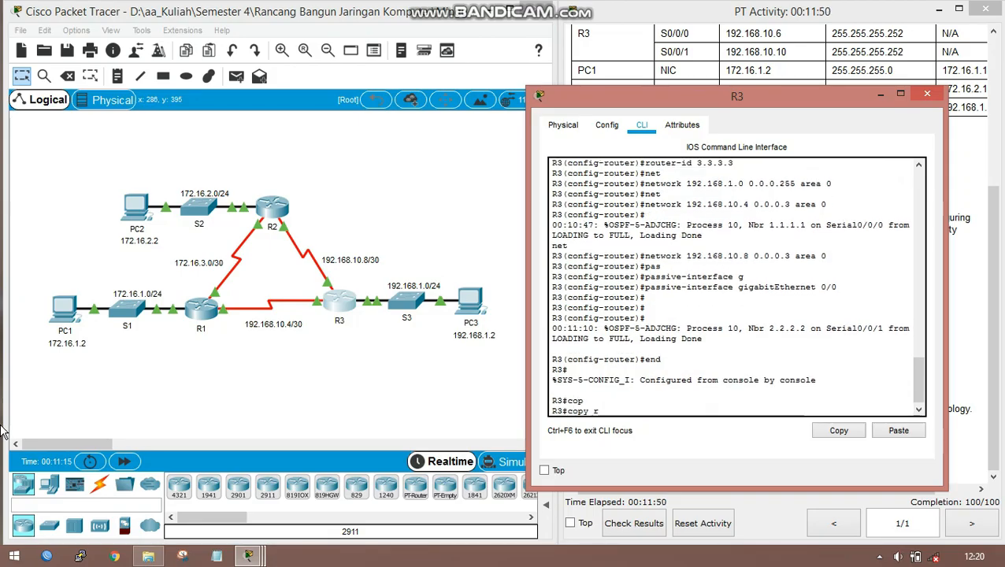
{"action": "key", "text": "Tab"}
{"action": "type", "text": "st"}
{"action": "key", "text": "Tab"}
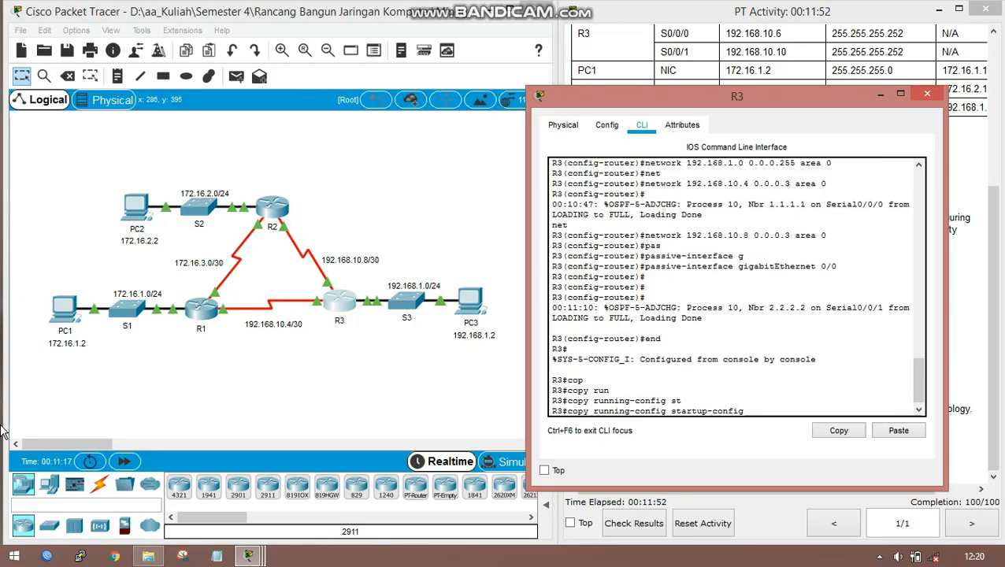
{"action": "key", "text": "Return"}
{"action": "key", "text": "Return"}
{"action": "key", "text": "Return"}
{"action": "key", "text": "Return"}
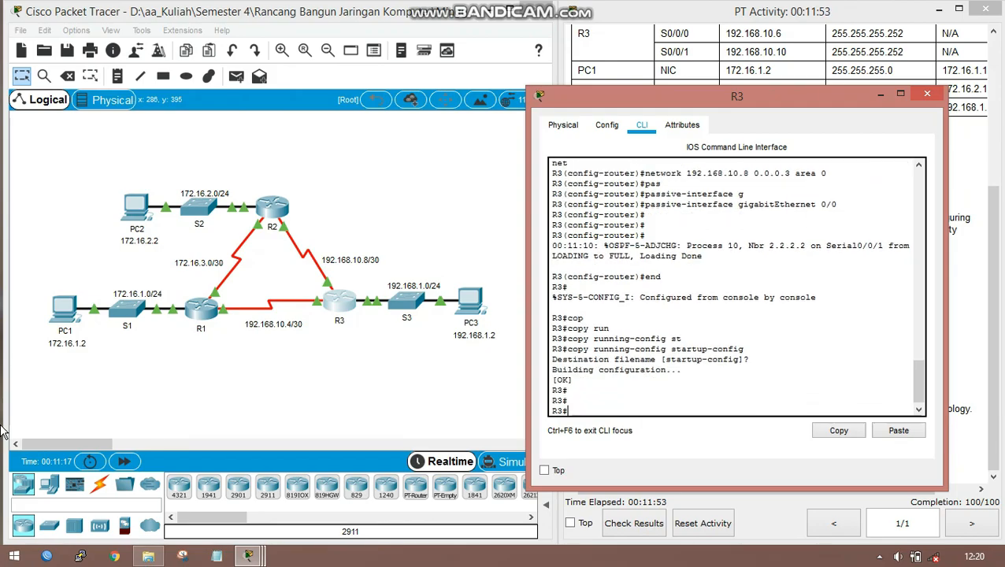
Put R3's window away and display the IP routing table in R1's command line with show ip route
{"action": "left_click", "coordinate": [881, 94]}
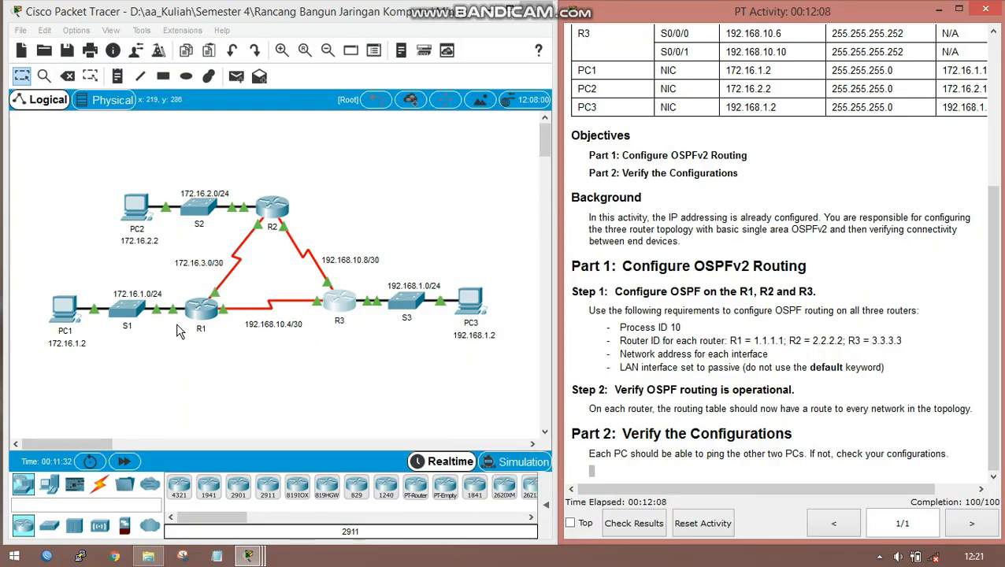
{"action": "left_click", "coordinate": [199, 323]}
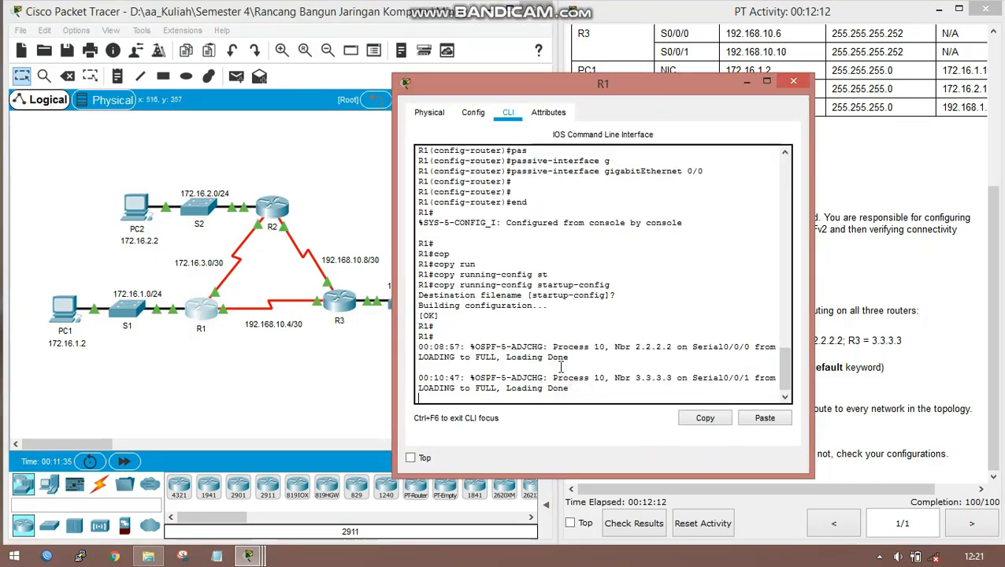
{"action": "key", "text": "Return"}
{"action": "left_click_drag", "start_coordinate": [665, 88], "coordinate": [549, 100]}
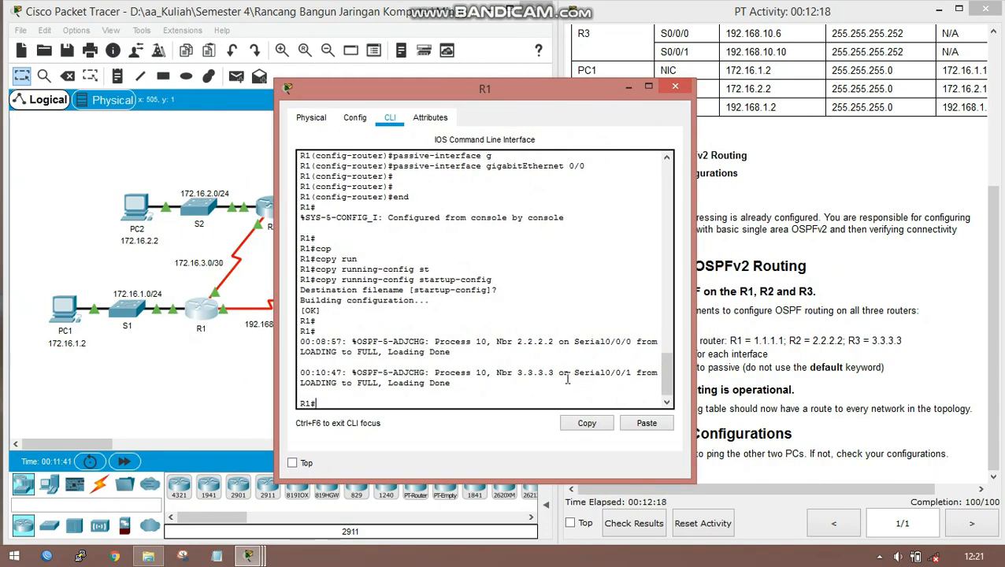
{"action": "type", "text": "sh"}
{"action": "key", "text": "Tab"}
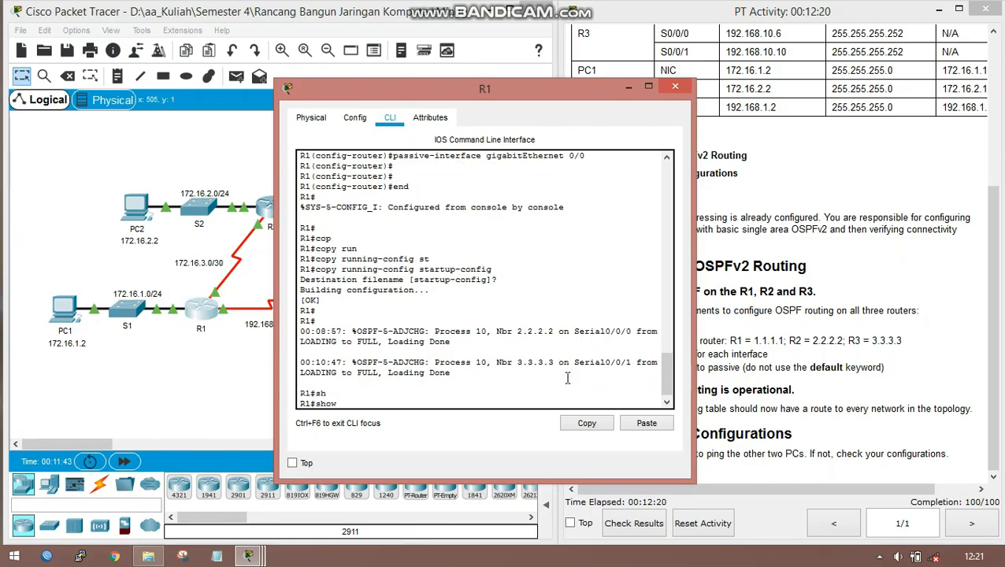
{"action": "type", "text": "ip rou"}
{"action": "key", "text": "Tab"}
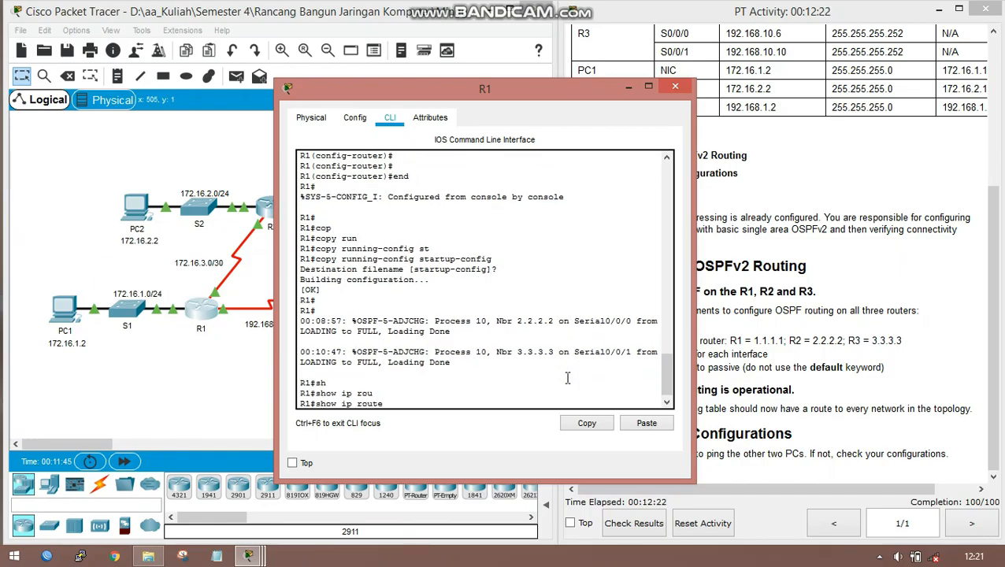
{"action": "key", "text": "Return"}
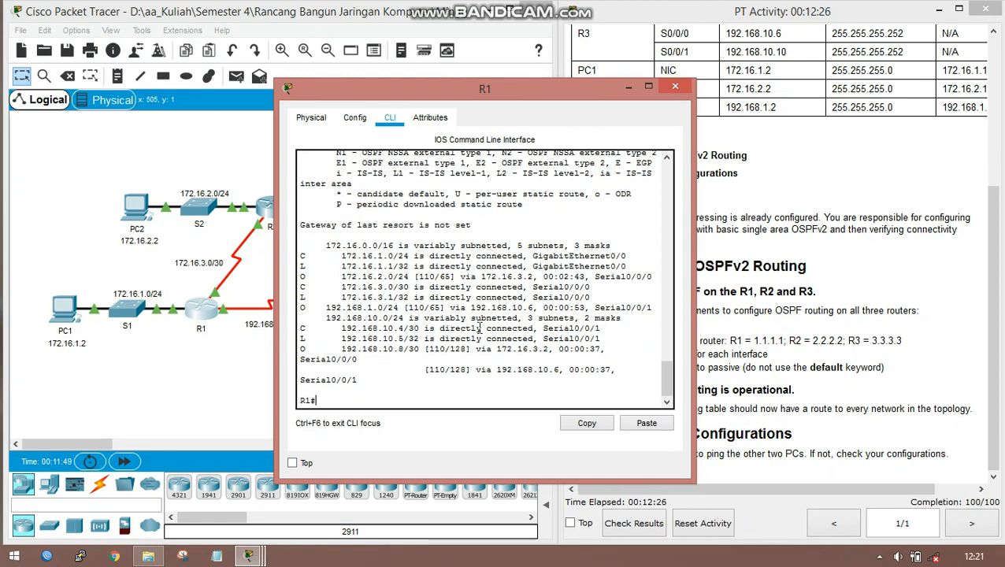
Examine the OSPF-learned routes in R1's routing table, including 192.168.10.8/30 and 172.16.2.0/24, and put R1's window away
{"action": "scroll", "coordinate": [479, 327], "scroll_direction": "up", "scroll_amount": 1}
{"action": "scroll", "coordinate": [464, 323], "scroll_direction": "down", "scroll_amount": 1}
{"action": "left_click_drag", "start_coordinate": [313, 347], "coordinate": [700, 341]}
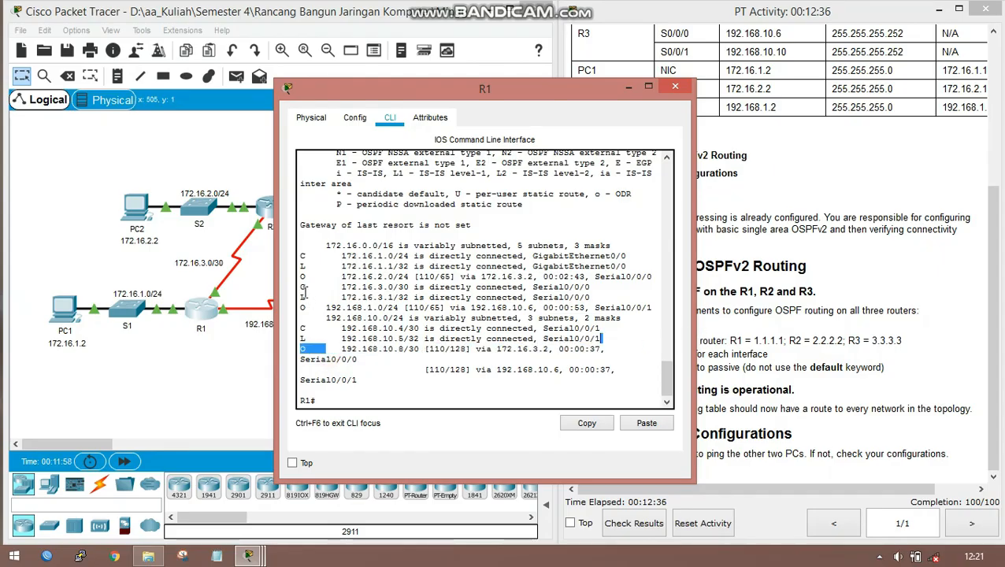
{"action": "left_click_drag", "start_coordinate": [324, 282], "coordinate": [613, 266]}
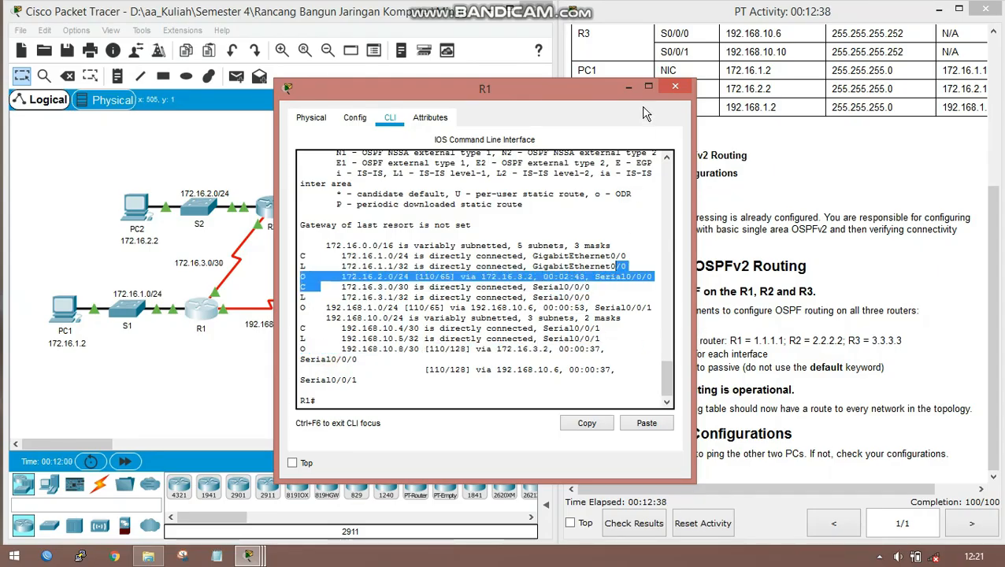
{"action": "left_click", "coordinate": [626, 89]}
Display the IP routing table in R2's command line with show ip route
{"action": "left_click", "coordinate": [272, 208]}
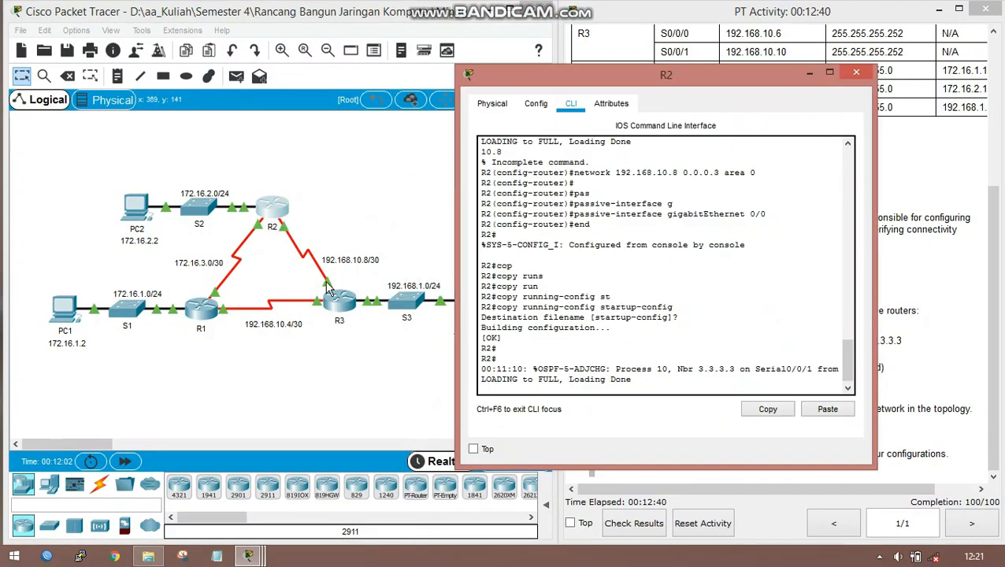
{"action": "left_click", "coordinate": [665, 380]}
{"action": "key", "text": "Return"}
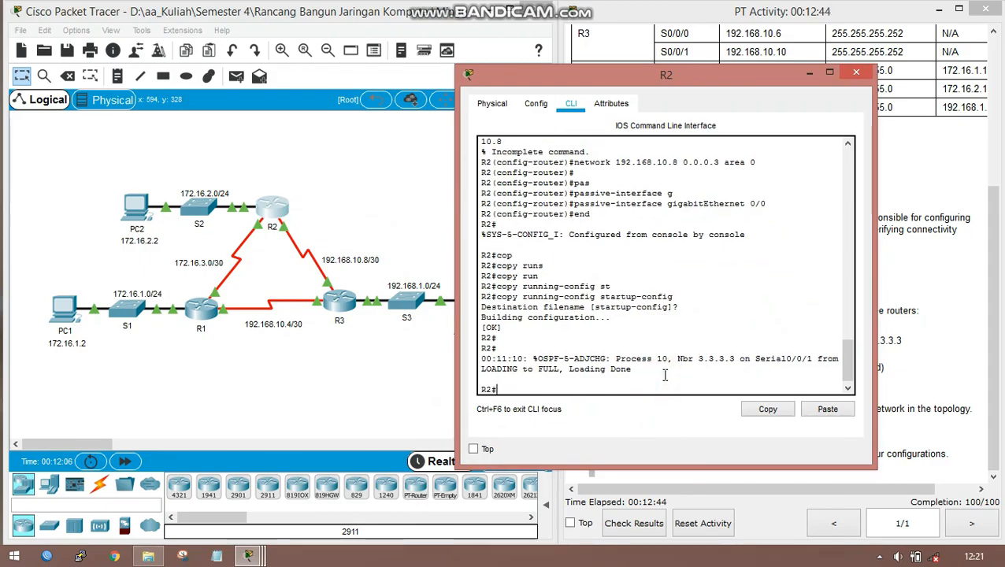
{"action": "type", "text": "sh"}
{"action": "key", "text": "Tab"}
{"action": "type", "text": "ip ro"}
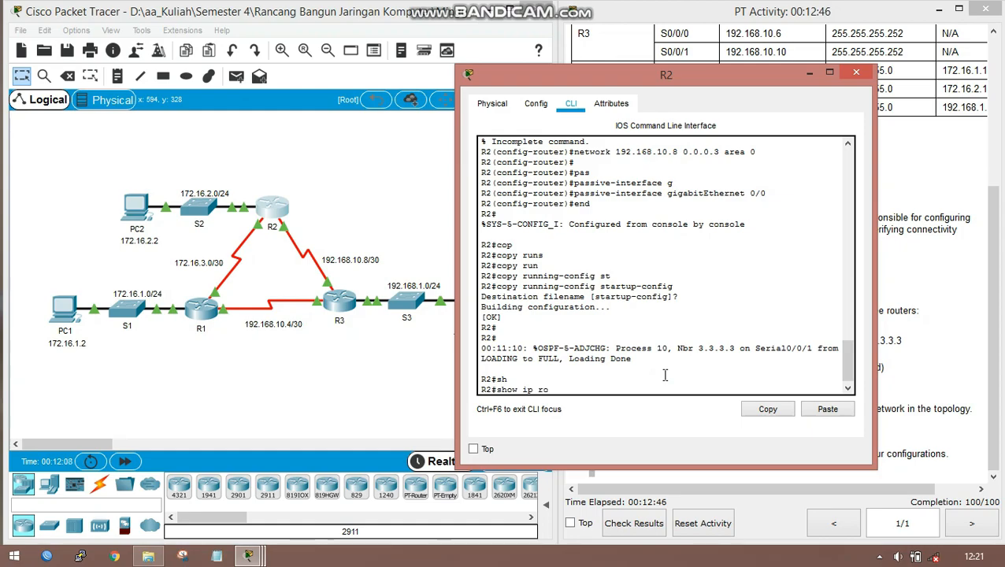
{"action": "key", "text": "Tab"}
{"action": "key", "text": "Return"}
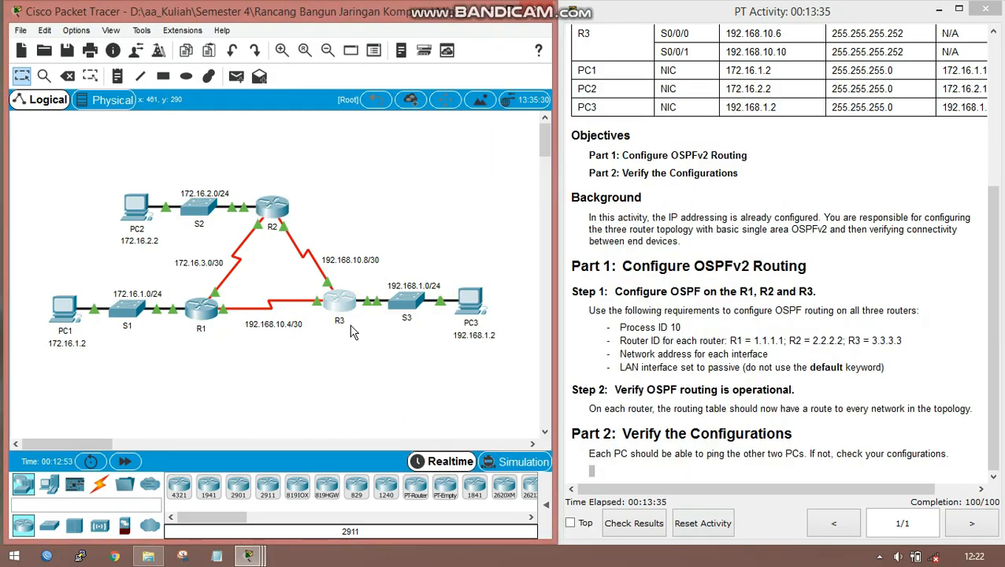
Display R3's routing table with show ip route, examine its OSPF-learned 172.16.x.x routes, and put R3's window away
{"action": "left_click", "coordinate": [355, 307]}
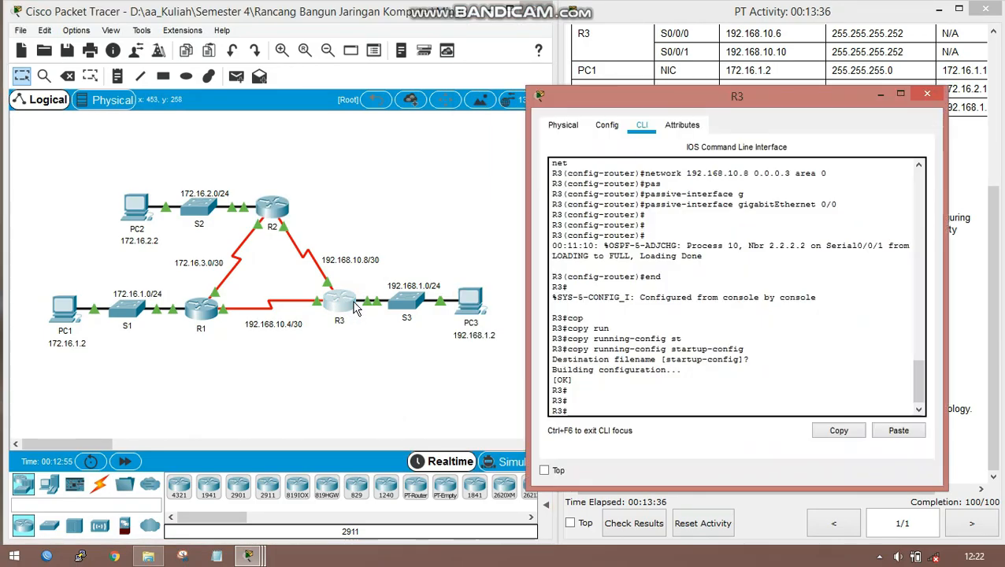
{"action": "left_click_drag", "start_coordinate": [658, 96], "coordinate": [408, 50]}
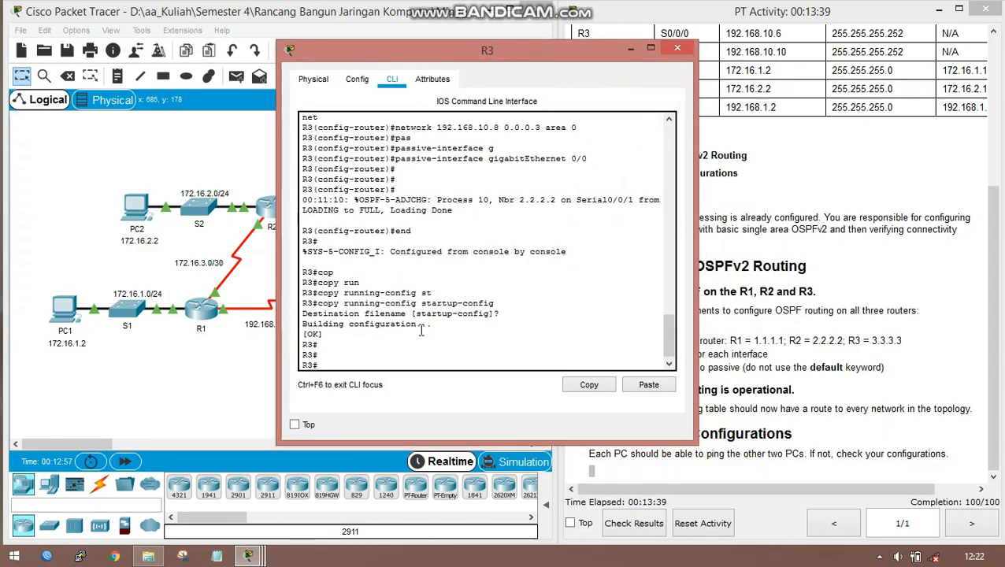
{"action": "type", "text": "sh"}
{"action": "key", "text": "Tab"}
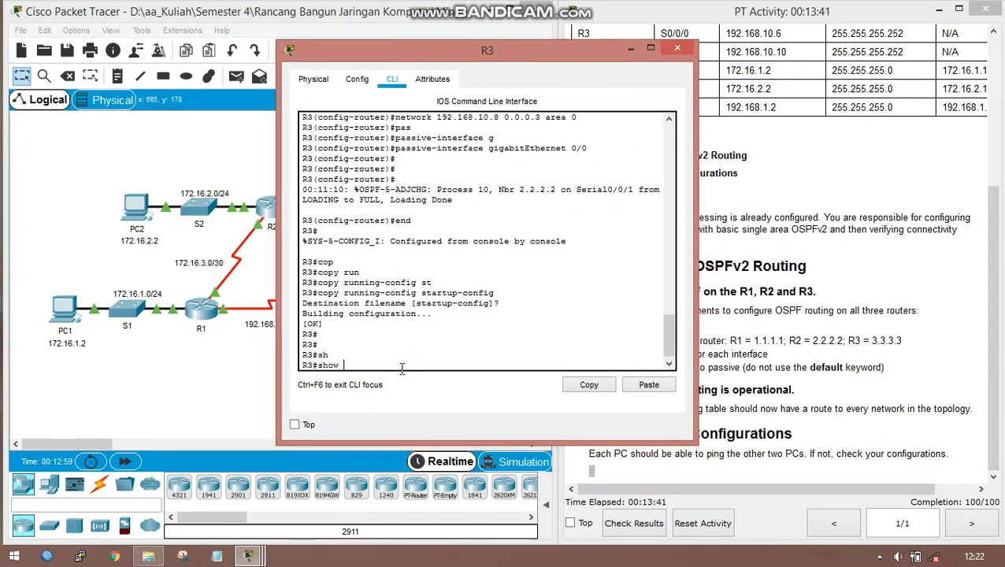
{"action": "type", "text": "ip rou"}
{"action": "key", "text": "Tab"}
{"action": "key", "text": "Return"}
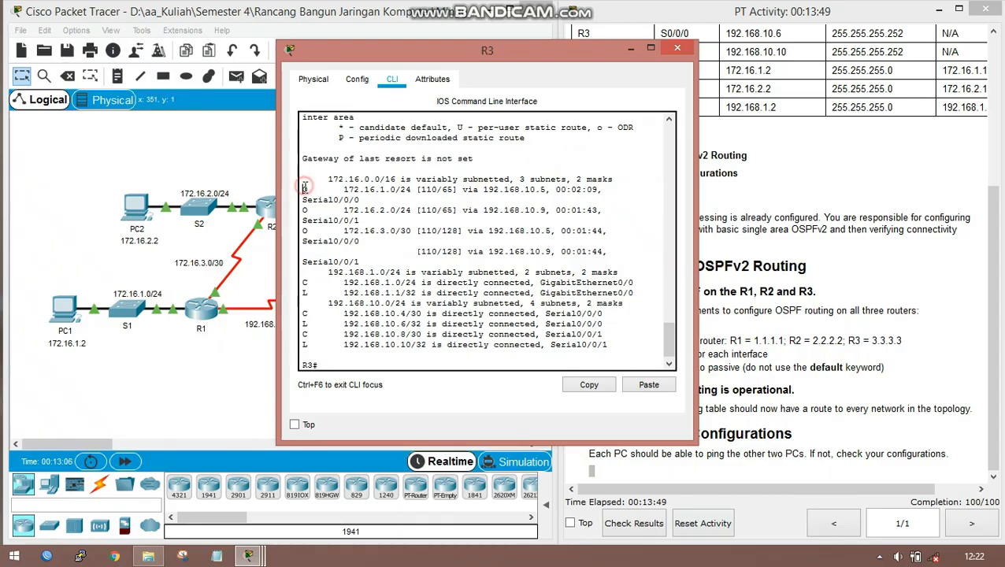
{"action": "left_click_drag", "start_coordinate": [303, 187], "coordinate": [613, 243]}
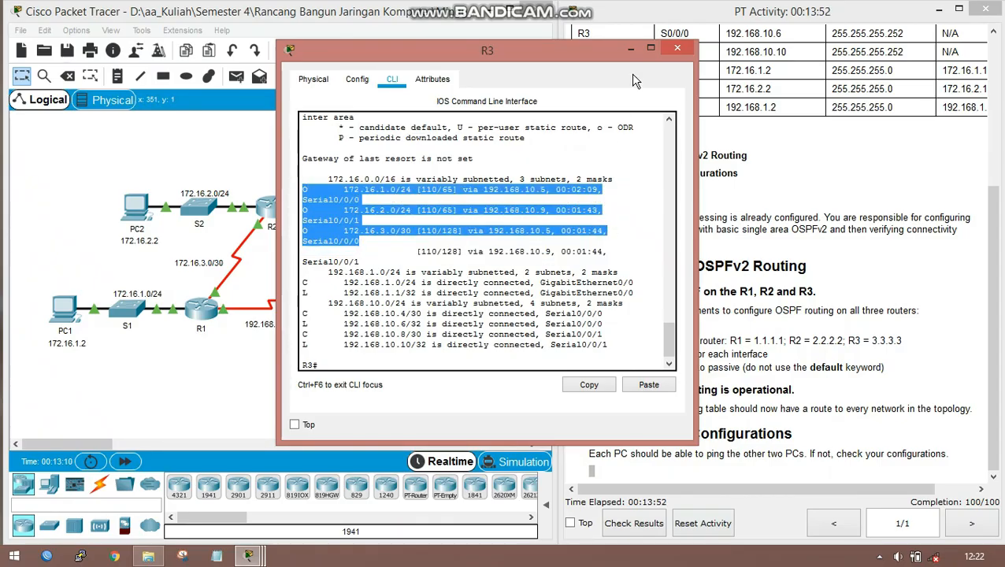
{"action": "left_click", "coordinate": [631, 50]}
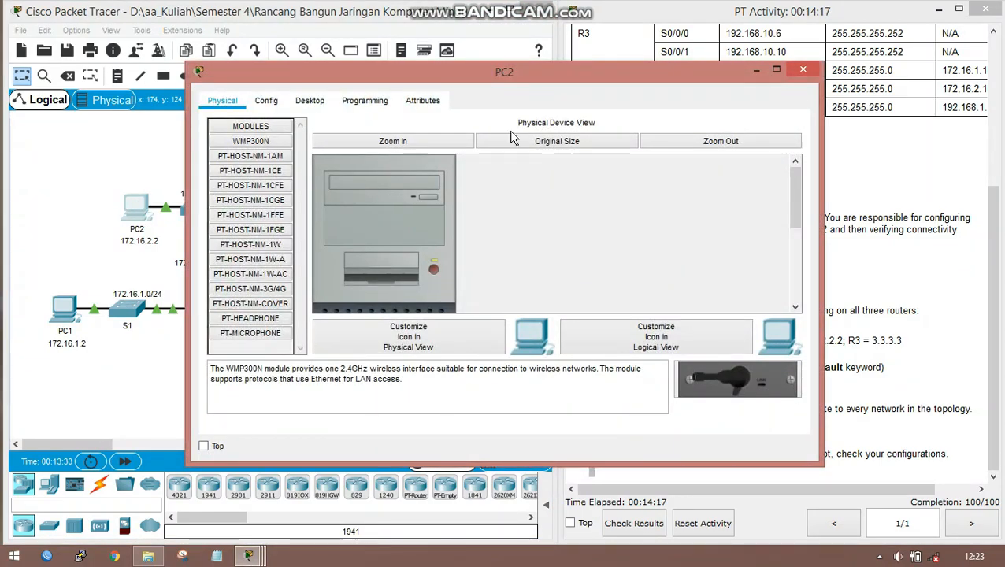
Copy PC2's IPv4 address from its IP configuration and put PC2's window away
{"action": "left_click", "coordinate": [310, 101]}
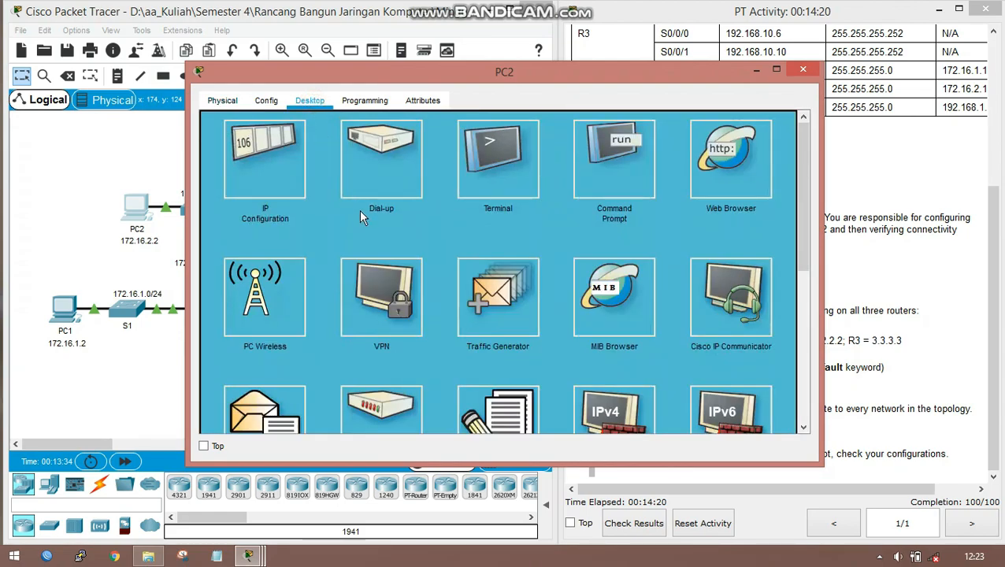
{"action": "left_click", "coordinate": [268, 183]}
{"action": "left_click", "coordinate": [447, 141]}
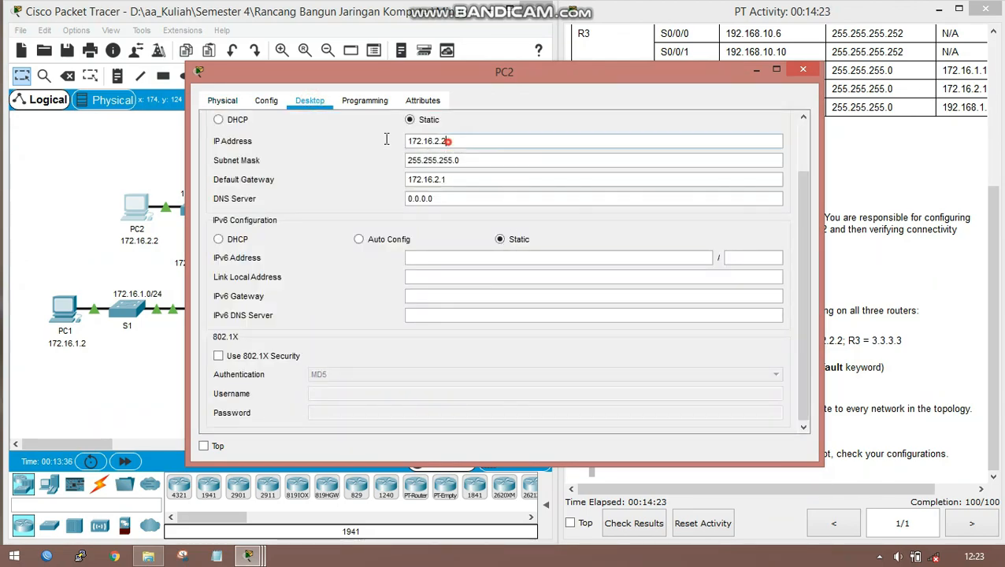
{"action": "left_click_drag", "start_coordinate": [447, 141], "coordinate": [386, 140]}
{"action": "right_click", "coordinate": [417, 143]}
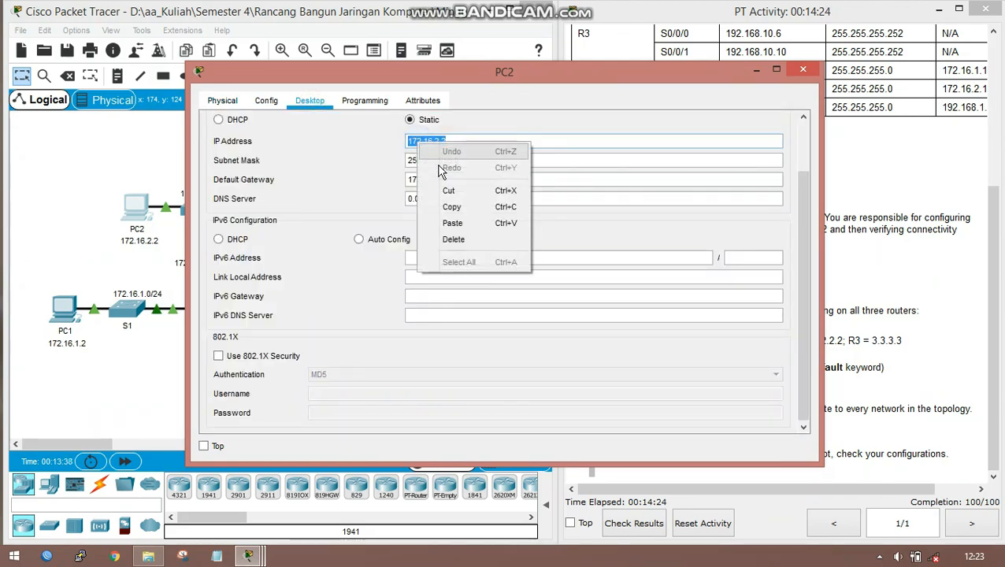
{"action": "left_click", "coordinate": [455, 209]}
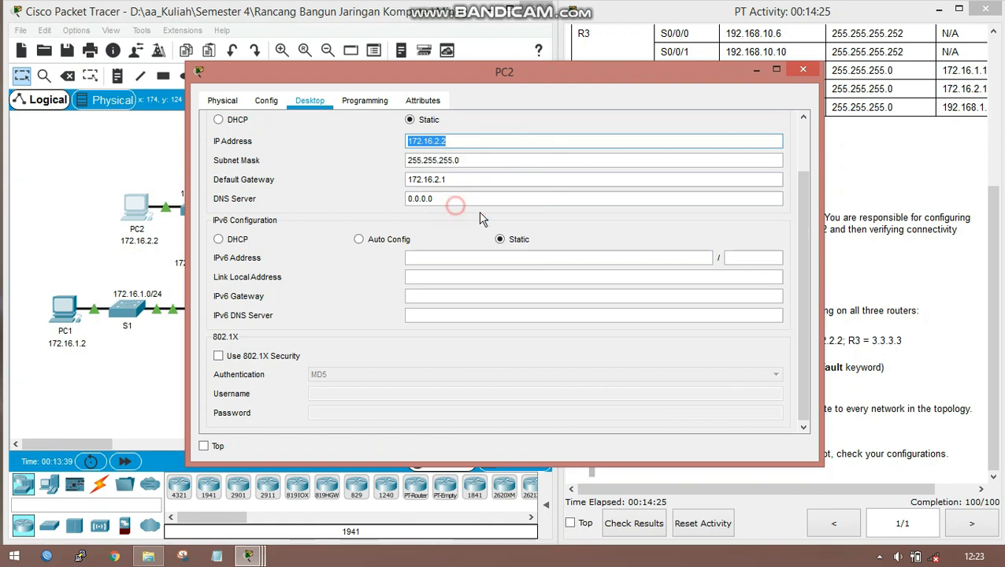
{"action": "left_click", "coordinate": [757, 73]}
Ping PC2 at 172.16.2.2 from PC1's command prompt and put PC1's window away
{"action": "left_click", "coordinate": [63, 315]}
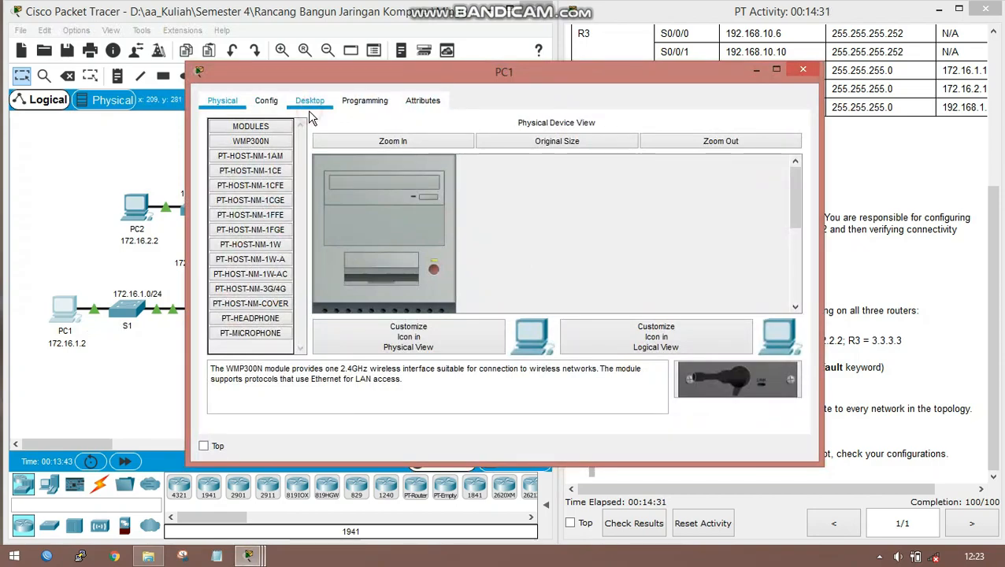
{"action": "left_click", "coordinate": [310, 102]}
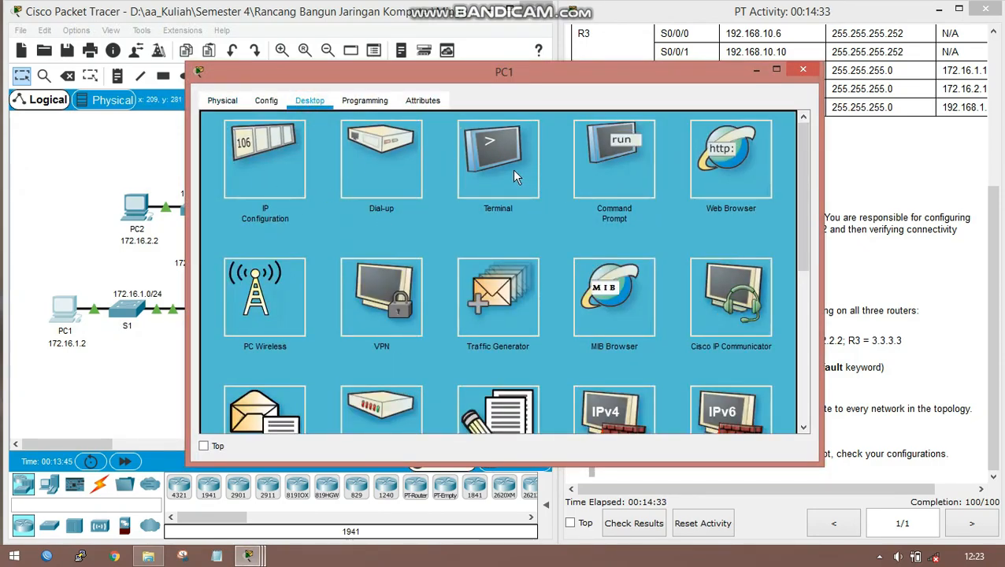
{"action": "left_click", "coordinate": [505, 176]}
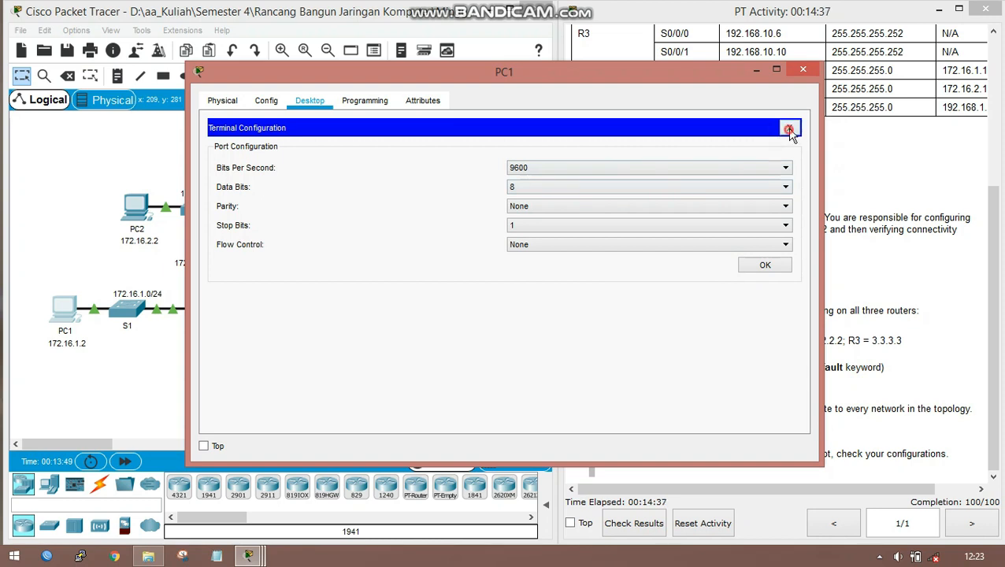
{"action": "key", "text": "Escape"}
{"action": "left_click", "coordinate": [600, 156]}
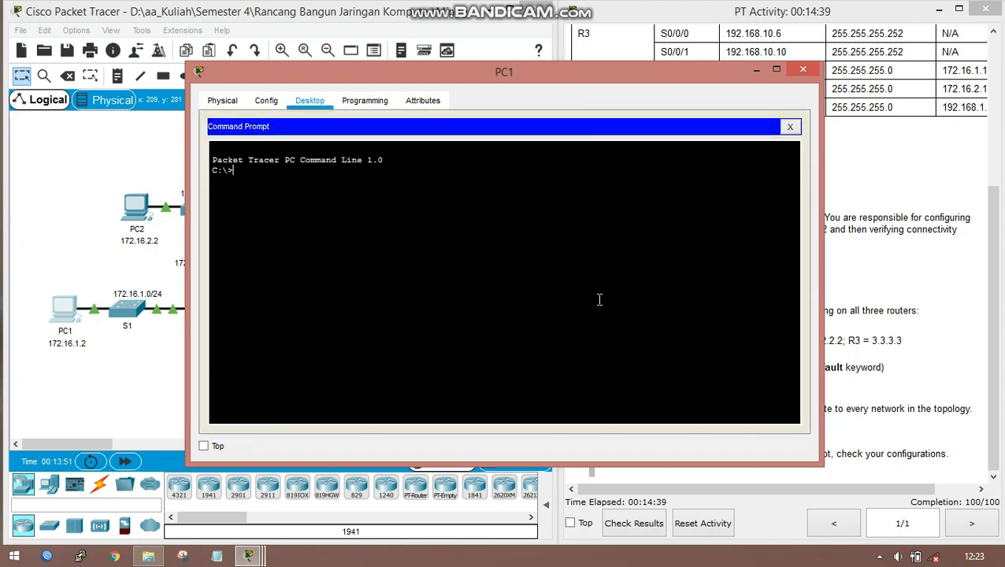
{"action": "type", "text": "ping"}
{"action": "right_click", "coordinate": [378, 174]}
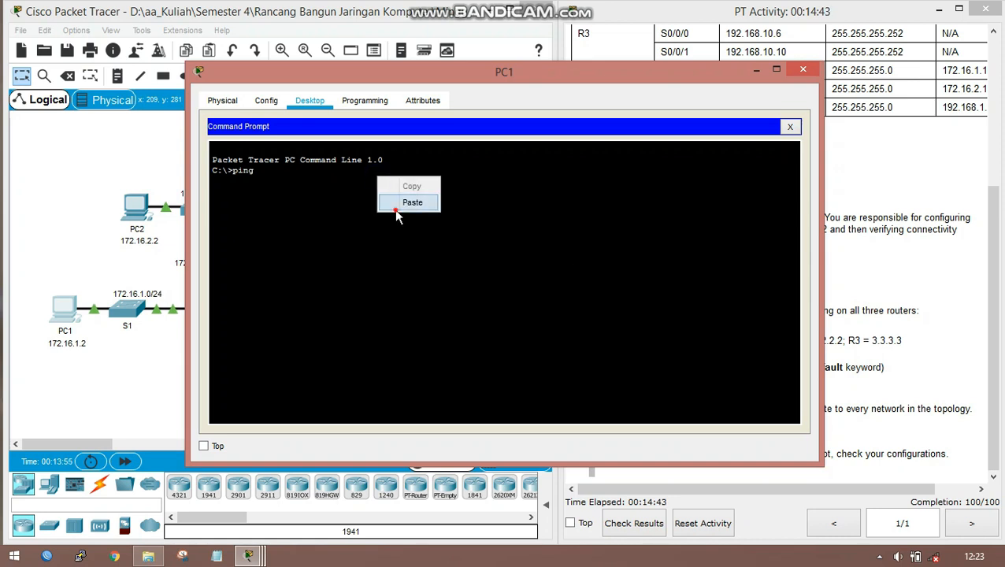
{"action": "left_click", "coordinate": [397, 211]}
{"action": "key", "text": "Return"}
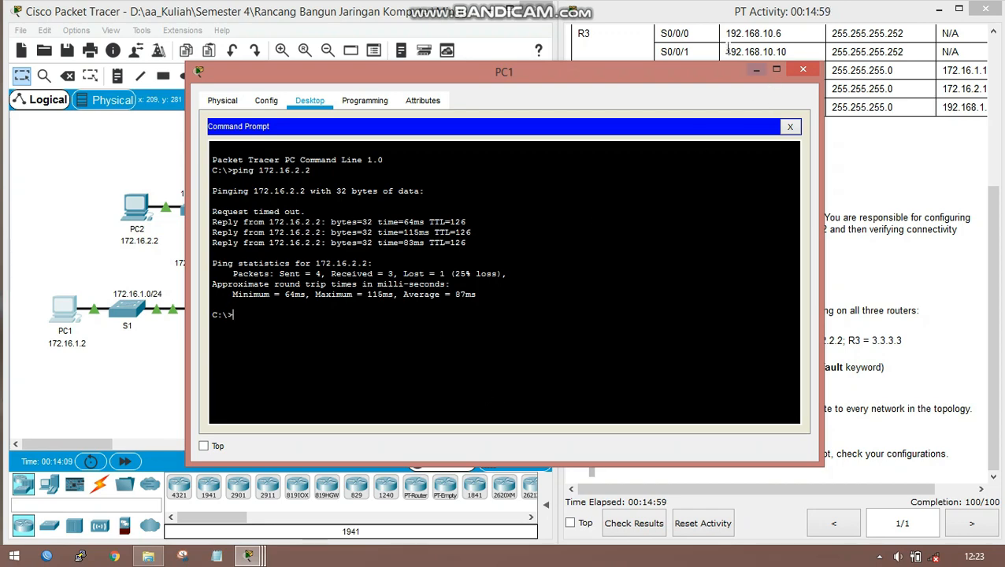
{"action": "left_click", "coordinate": [757, 70]}
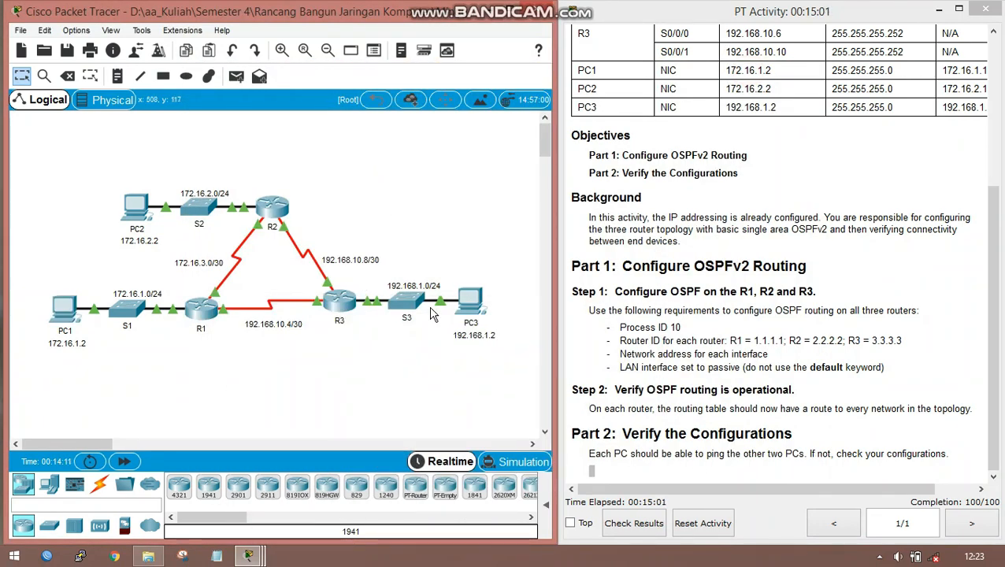
Copy PC3's IPv4 address from its IP configuration and return to PC1's command prompt
{"action": "left_click", "coordinate": [484, 314]}
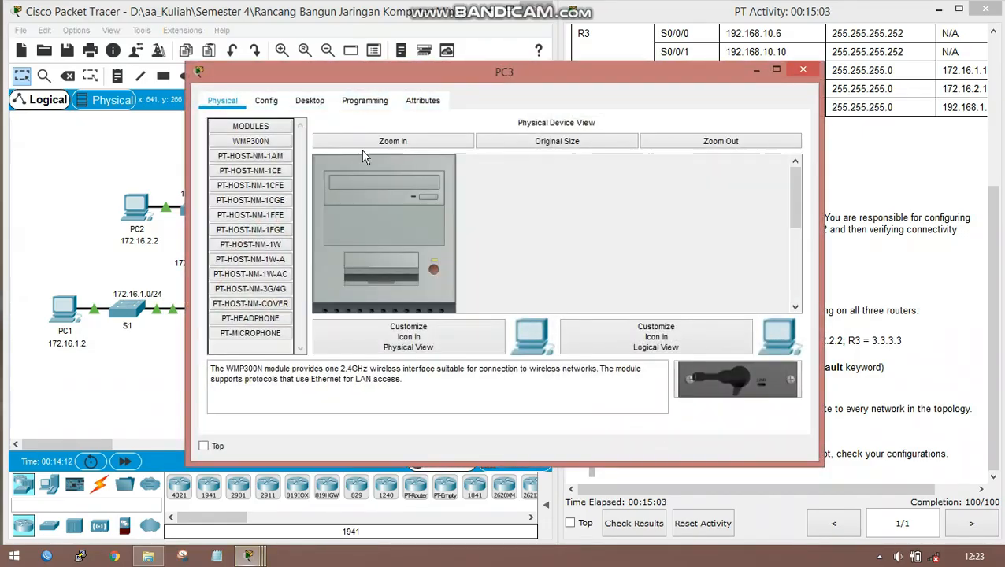
{"action": "left_click", "coordinate": [310, 101]}
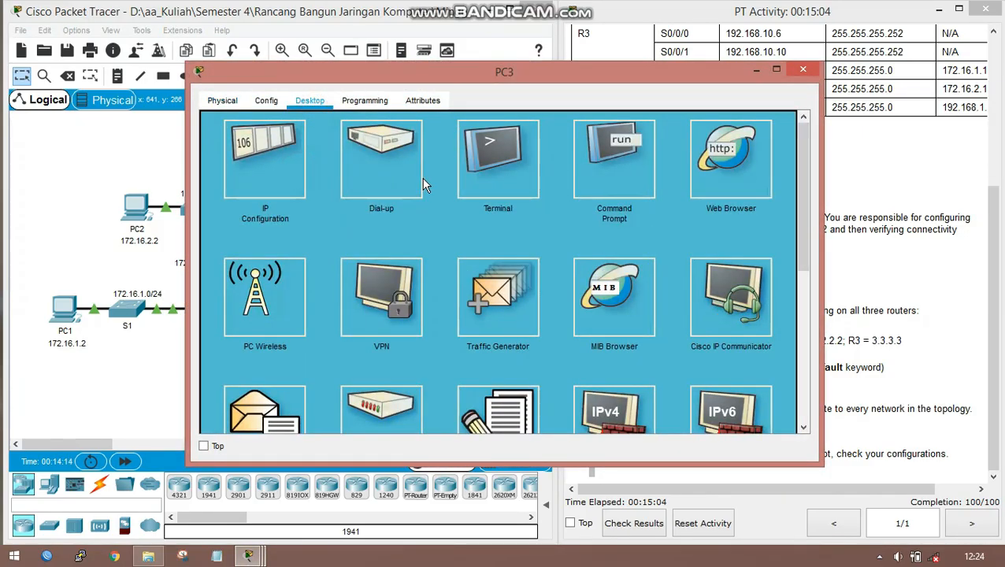
{"action": "left_click", "coordinate": [280, 165]}
{"action": "left_click_drag", "start_coordinate": [461, 148], "coordinate": [337, 146]}
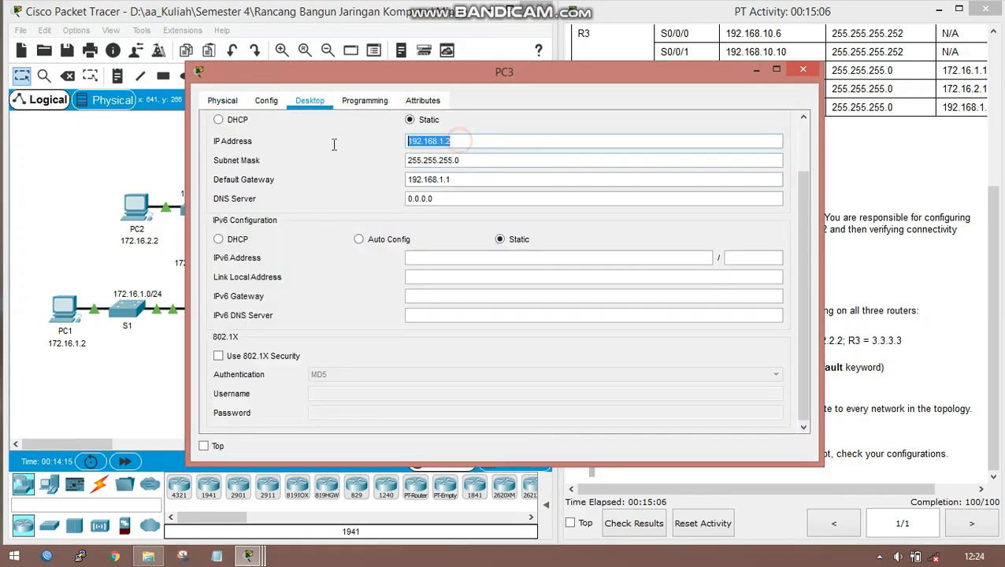
{"action": "right_click", "coordinate": [439, 142]}
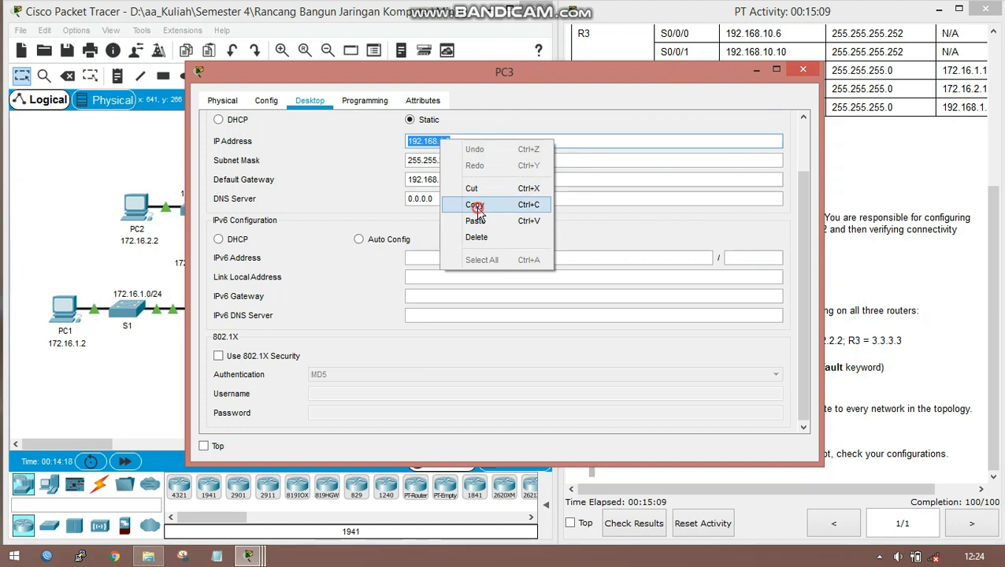
{"action": "left_click", "coordinate": [476, 206]}
{"action": "left_click", "coordinate": [803, 70]}
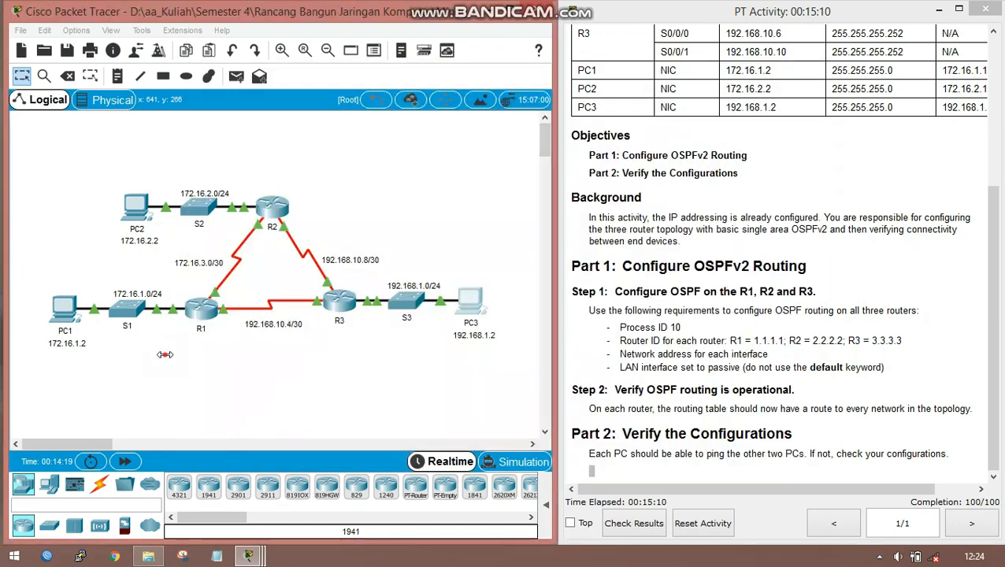
{"action": "left_click", "coordinate": [65, 309]}
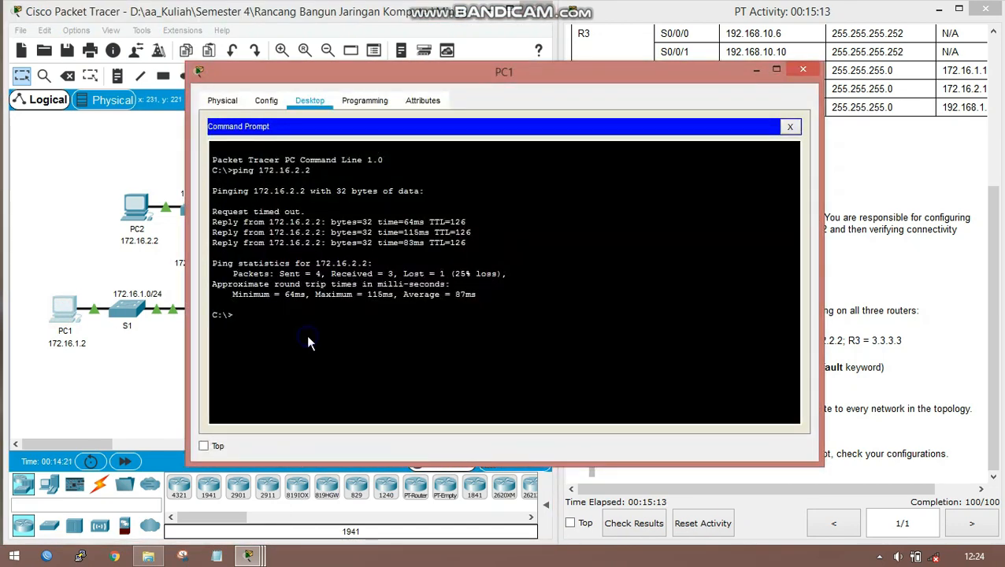
Ping PC3 at 192.168.1.2 from PC1's command prompt and put PC1's window away
{"action": "right_click", "coordinate": [307, 337]}
{"action": "left_click", "coordinate": [287, 310]}
{"action": "right_click", "coordinate": [353, 316]}
{"action": "left_click", "coordinate": [384, 339]}
{"action": "key", "text": "Return"}
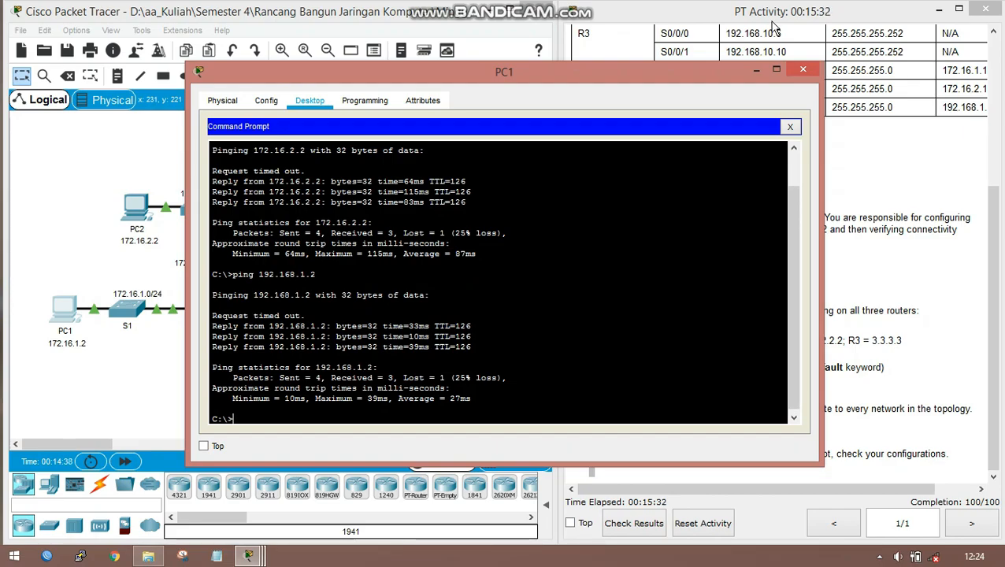
{"action": "left_click", "coordinate": [756, 69]}
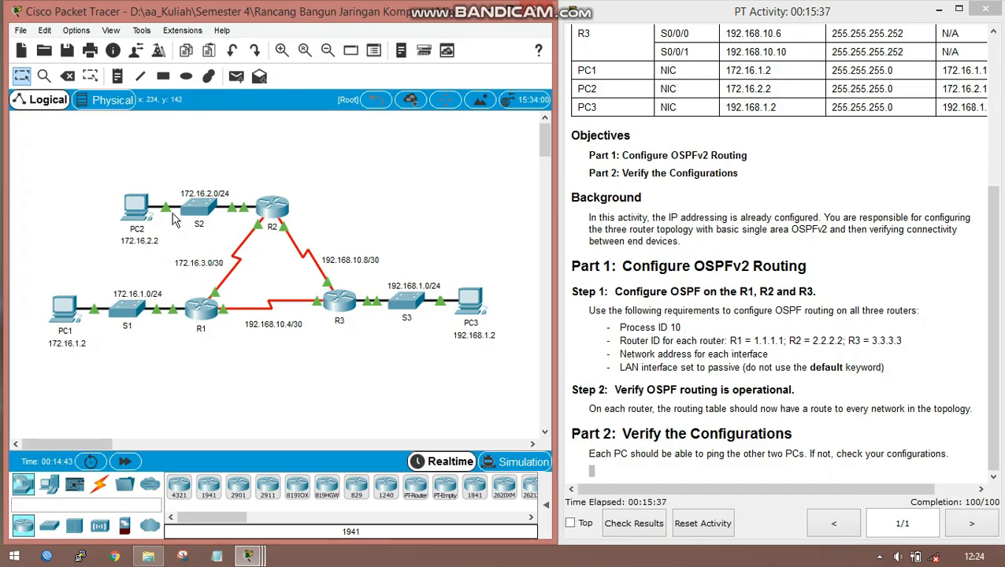
Leave PC1's command prompt, copy PC1's IPv4 address from its IP configuration, and put PC1's window away
{"action": "left_click", "coordinate": [78, 307]}
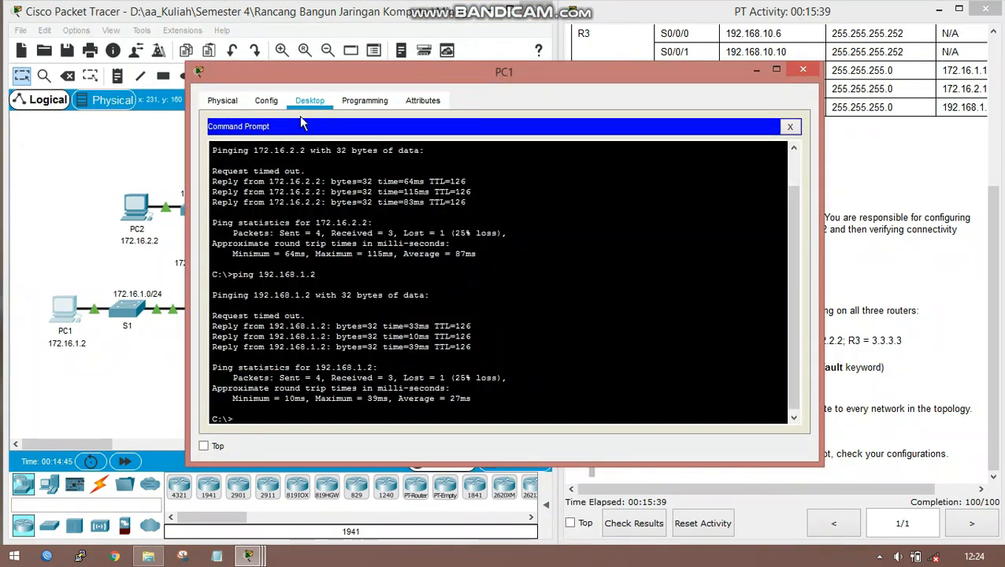
{"action": "left_click", "coordinate": [790, 127]}
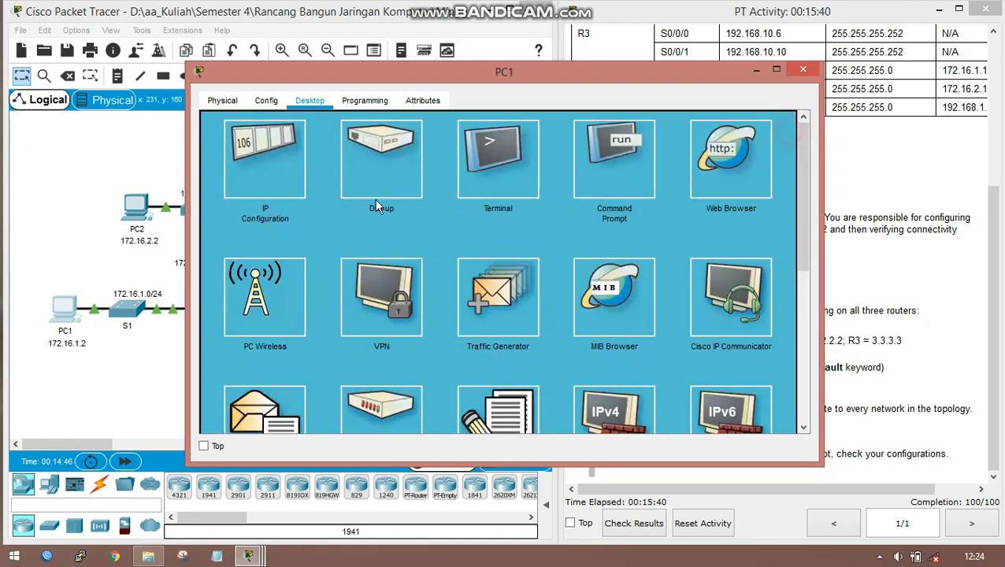
{"action": "left_click", "coordinate": [284, 166]}
{"action": "left_click_drag", "start_coordinate": [487, 139], "coordinate": [407, 141]}
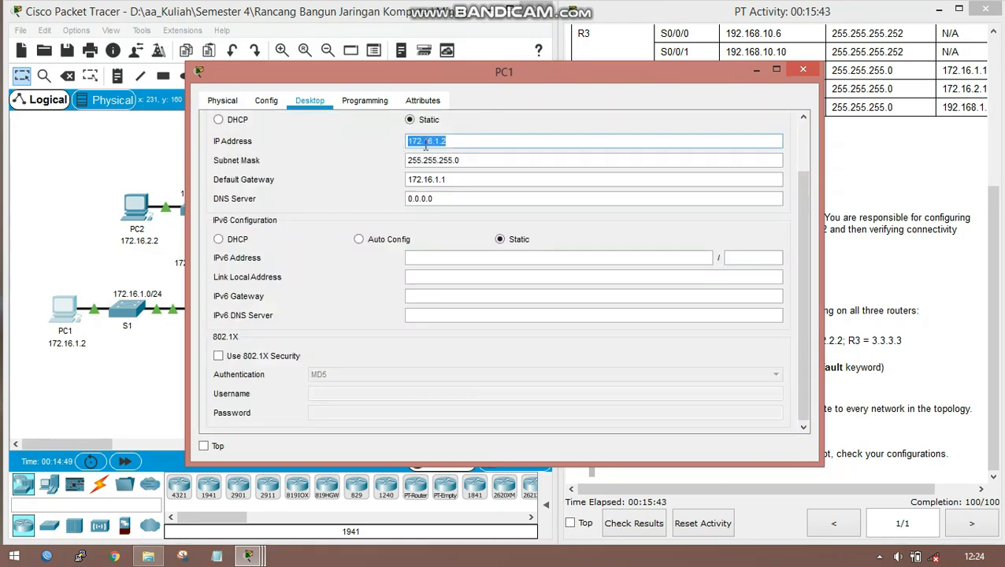
{"action": "right_click", "coordinate": [424, 144]}
{"action": "left_click", "coordinate": [463, 210]}
{"action": "left_click", "coordinate": [757, 70]}
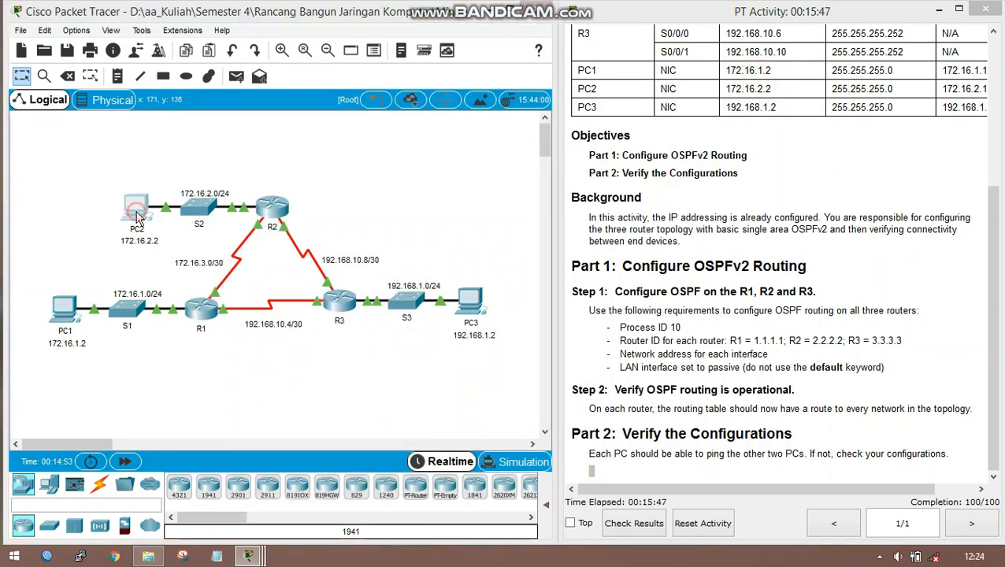
Replace PC2's IP configuration with its command prompt and ping PC1 at 172.16.1.2
{"action": "left_click", "coordinate": [137, 208]}
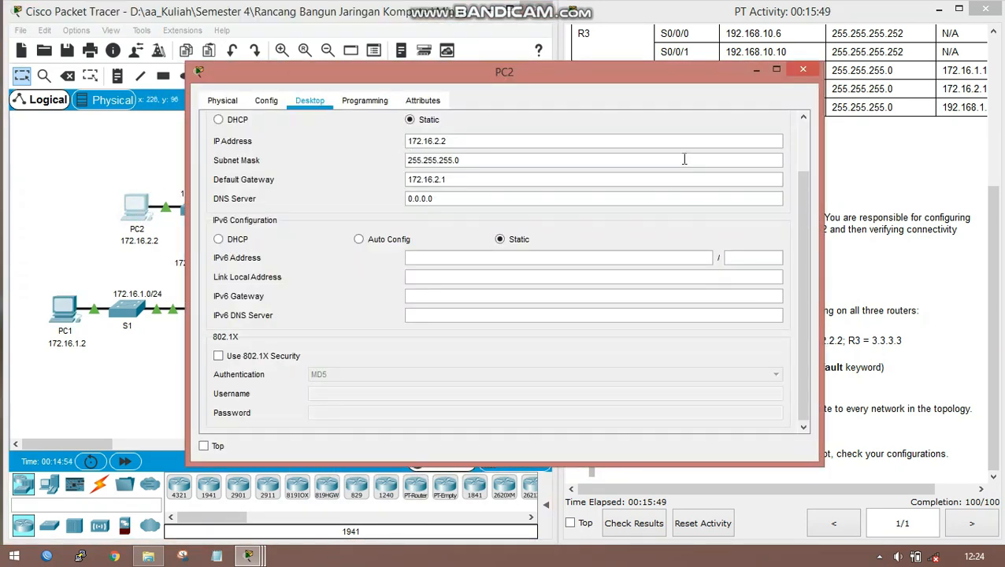
{"action": "scroll", "coordinate": [681, 154], "scroll_direction": "up", "scroll_amount": 3}
{"action": "left_click", "coordinate": [772, 126]}
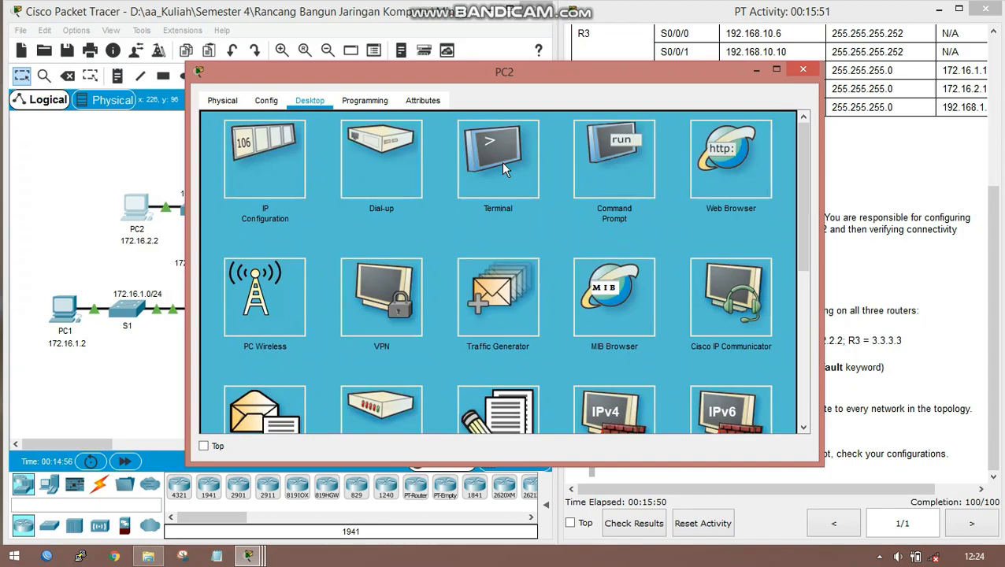
{"action": "left_click", "coordinate": [614, 158]}
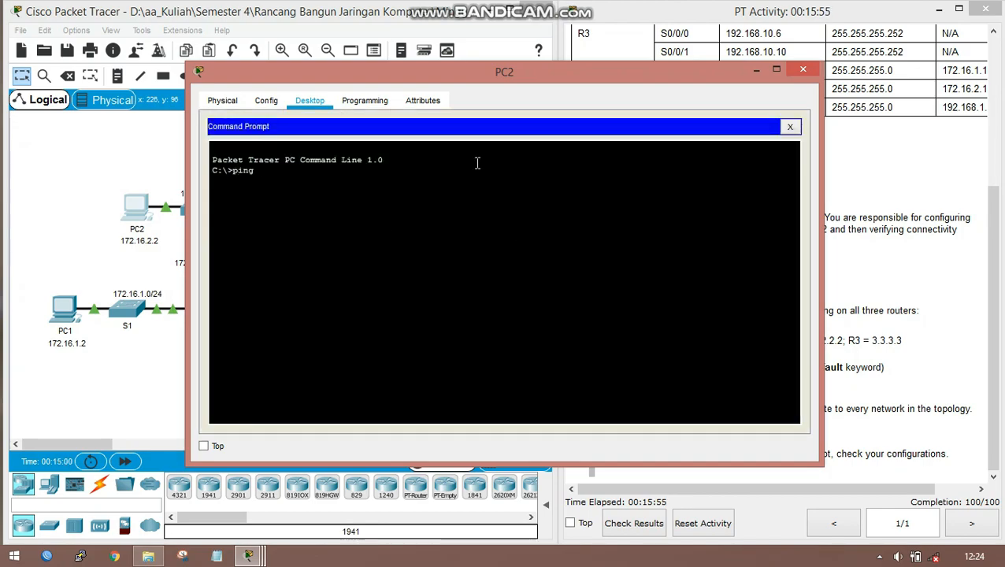
{"action": "type", "text": "ping"}
{"action": "right_click", "coordinate": [397, 193]}
{"action": "left_click", "coordinate": [419, 219]}
{"action": "key", "text": "Return"}
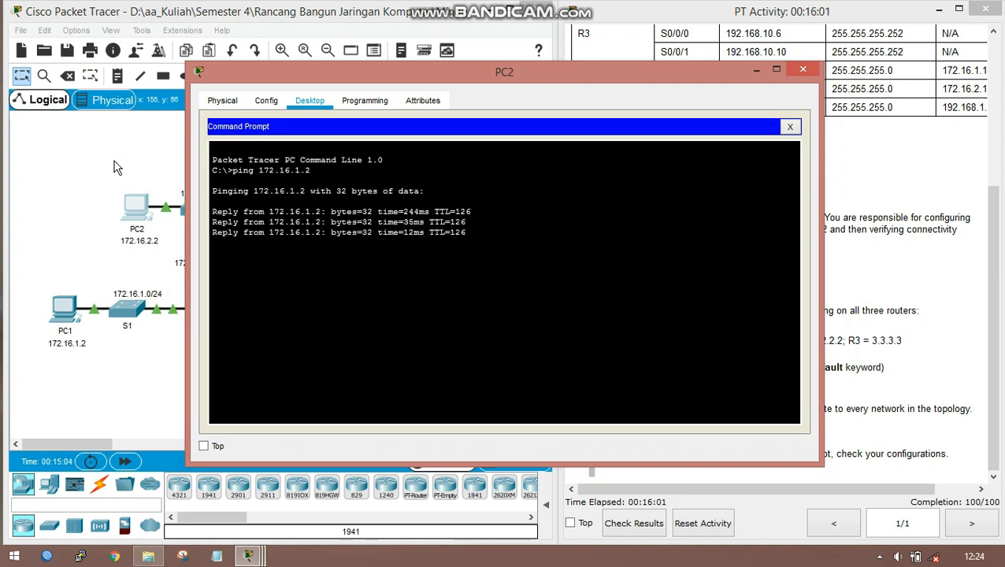
Return to the topology, copy PC3's IPv4 address from its IP configuration, and put PC3's window away
{"action": "left_click", "coordinate": [53, 147]}
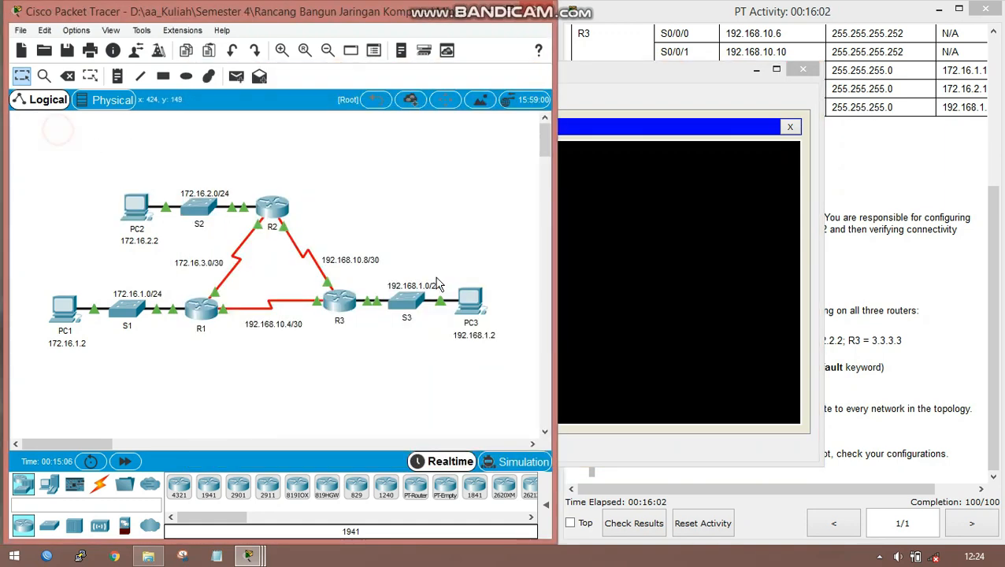
{"action": "left_click", "coordinate": [471, 307]}
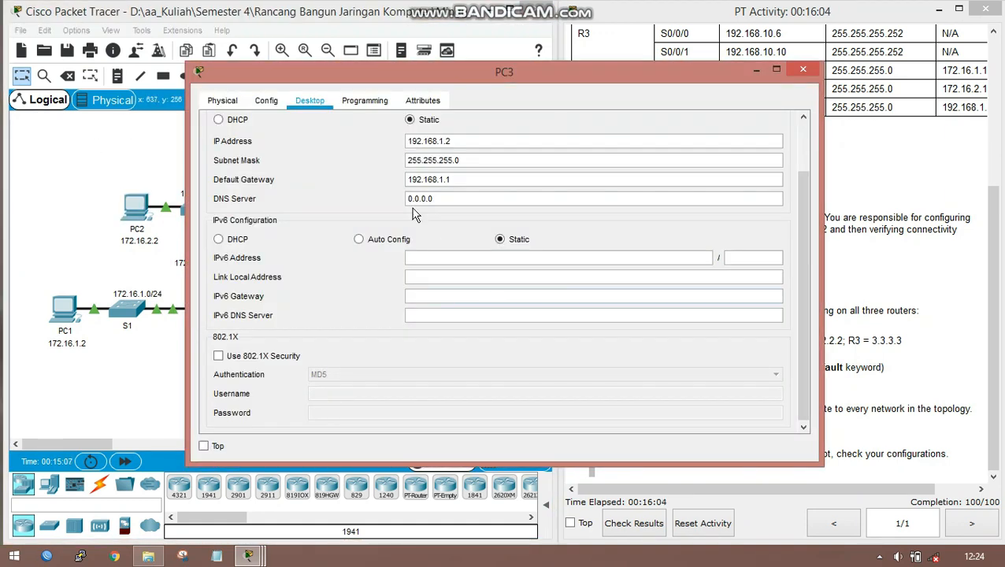
{"action": "double_click", "coordinate": [464, 141]}
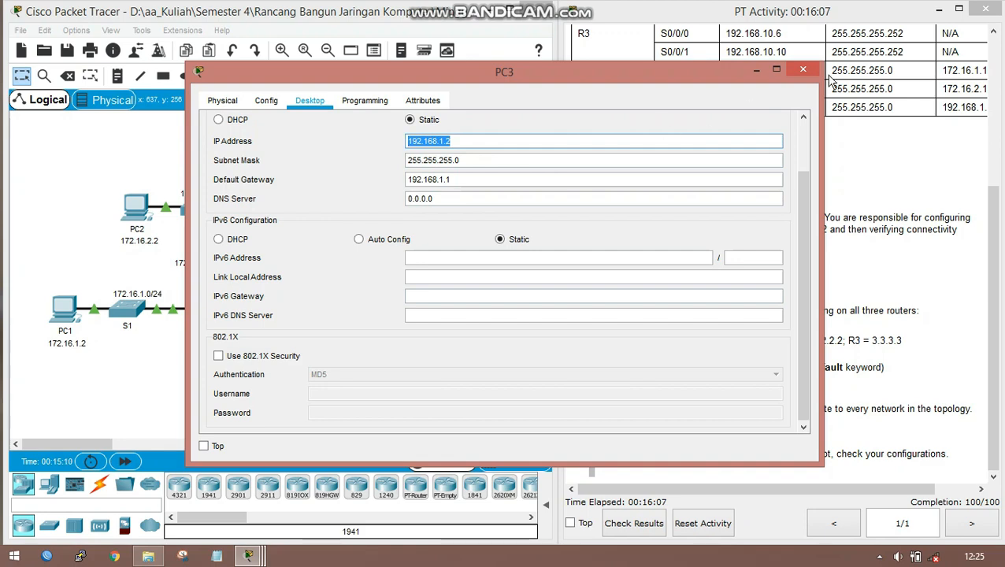
{"action": "left_click", "coordinate": [760, 69]}
Ping PC3 at 192.168.1.2 from PC2's command prompt and close PC2's window
{"action": "left_click", "coordinate": [137, 215]}
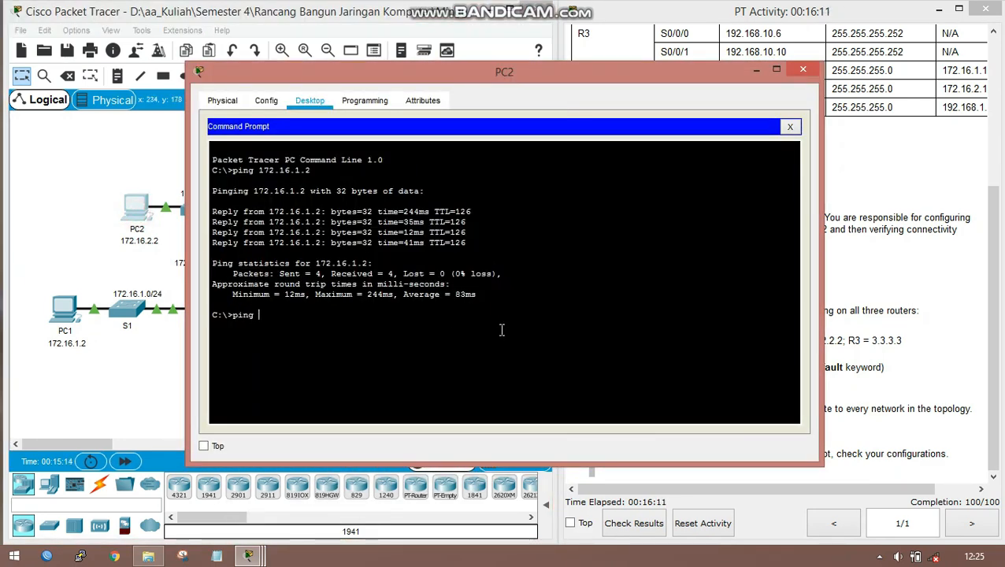
{"action": "type", "text": "ping"}
{"action": "right_click", "coordinate": [499, 328]}
{"action": "left_click", "coordinate": [514, 355]}
{"action": "key", "text": "Return"}
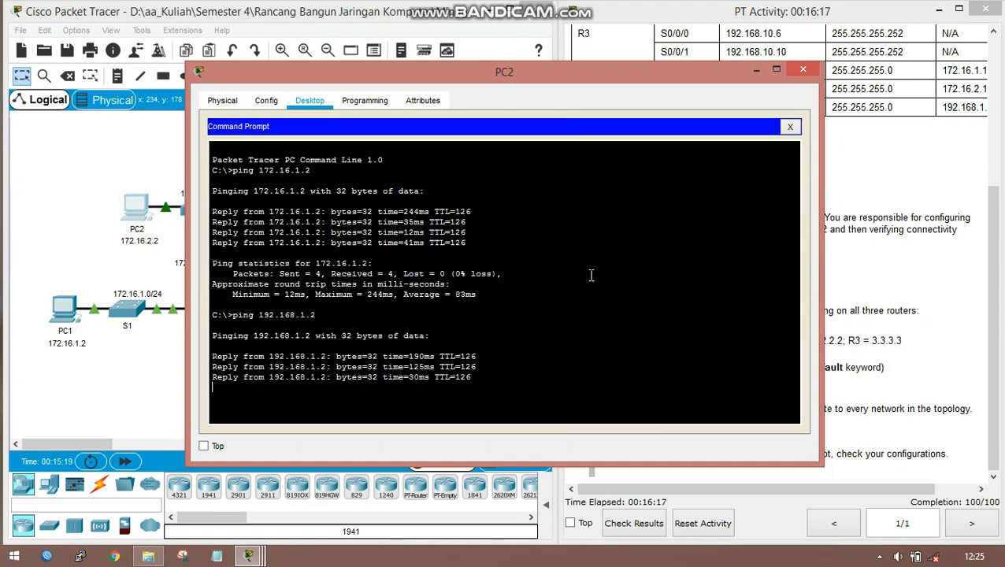
{"action": "left_click", "coordinate": [803, 70]}
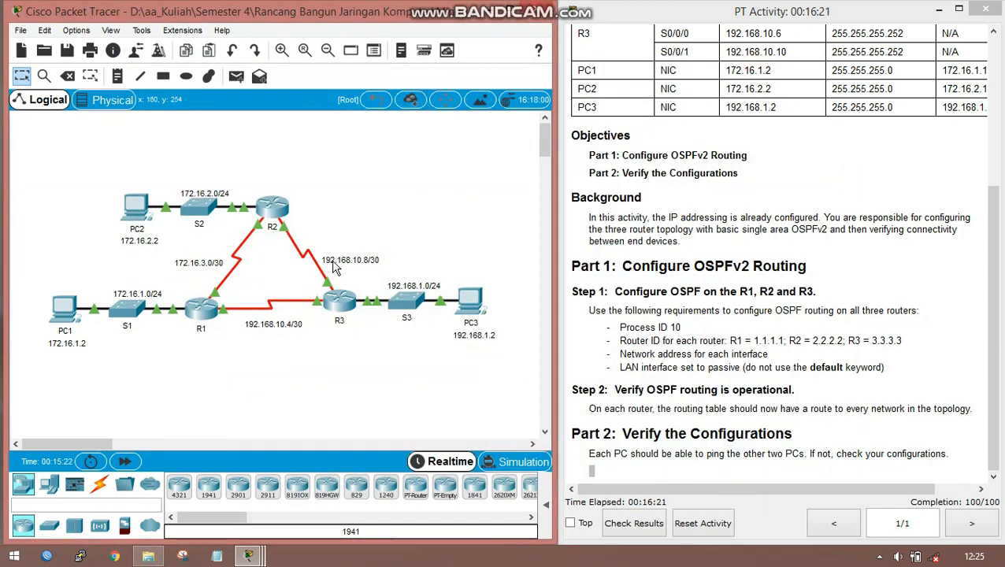
Copy PC1's IPv4 address from its IP configuration and put PC1's window away
{"action": "left_click", "coordinate": [66, 308]}
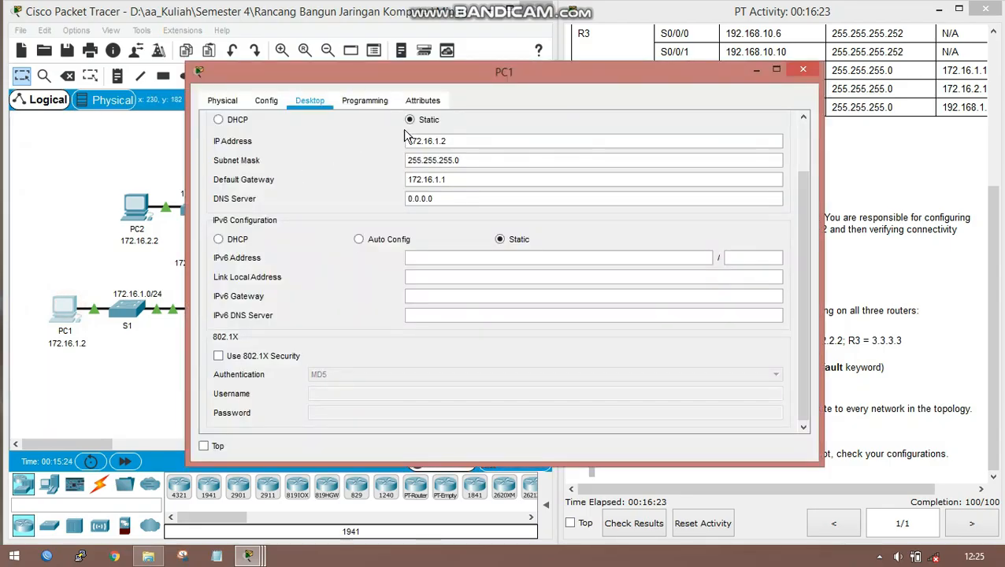
{"action": "left_click_drag", "start_coordinate": [451, 145], "coordinate": [346, 160]}
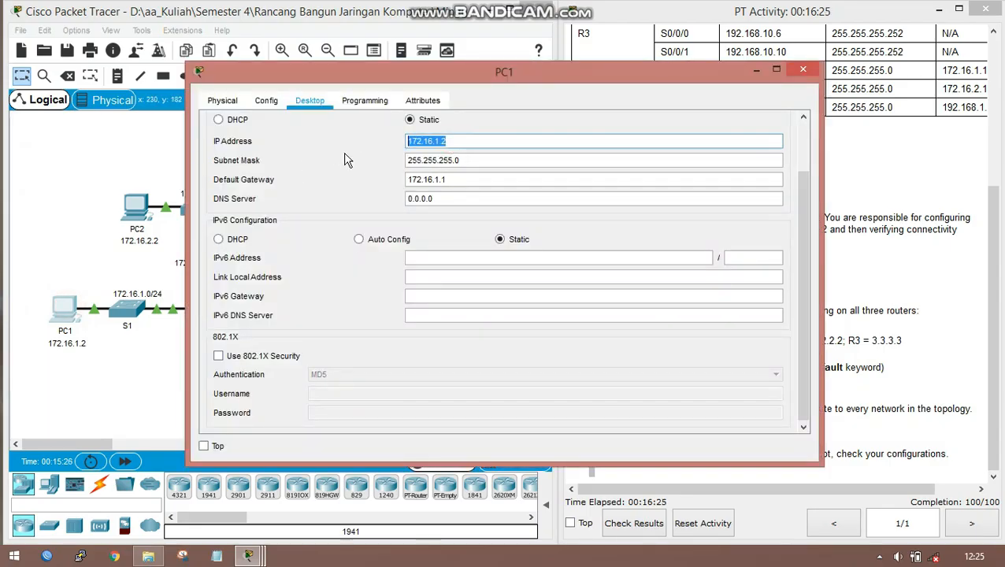
{"action": "left_click", "coordinate": [759, 72]}
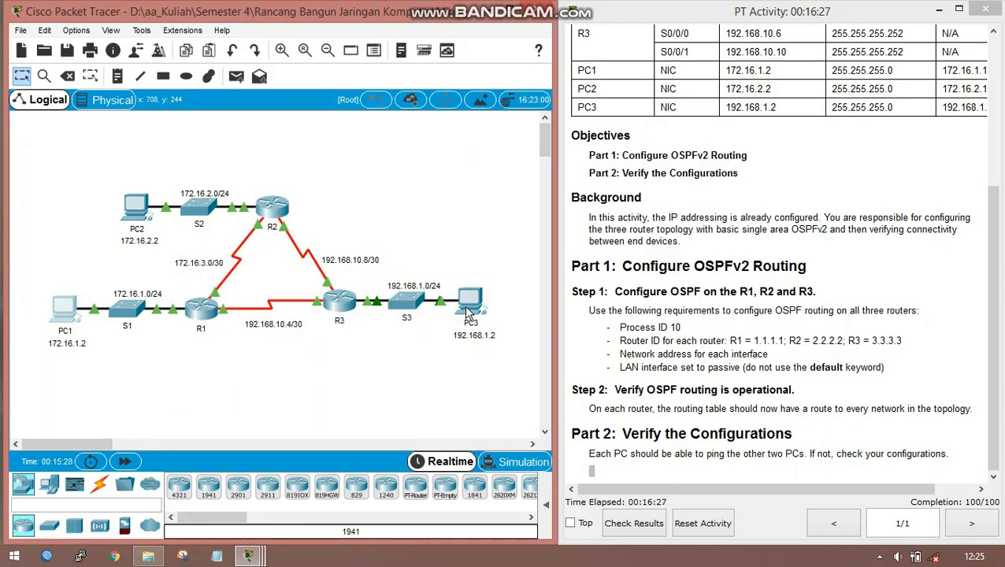
Replace PC3's IP configuration with its command prompt and ping PC1 at 172.16.1.2
{"action": "left_click_drag", "start_coordinate": [469, 302], "coordinate": [464, 305]}
{"action": "left_click", "coordinate": [334, 301]}
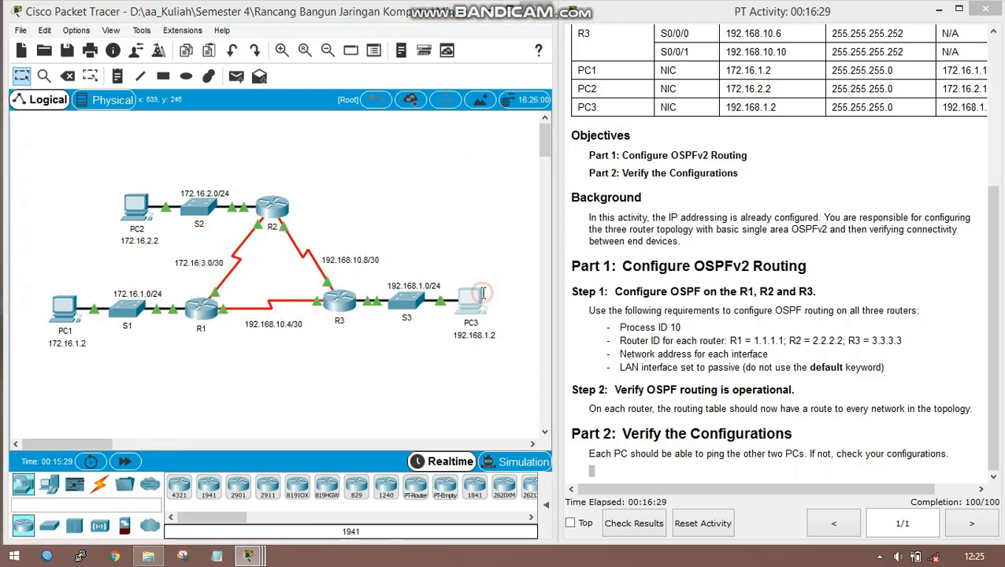
{"action": "left_click", "coordinate": [473, 299]}
{"action": "scroll", "coordinate": [785, 149], "scroll_direction": "up", "scroll_amount": 2}
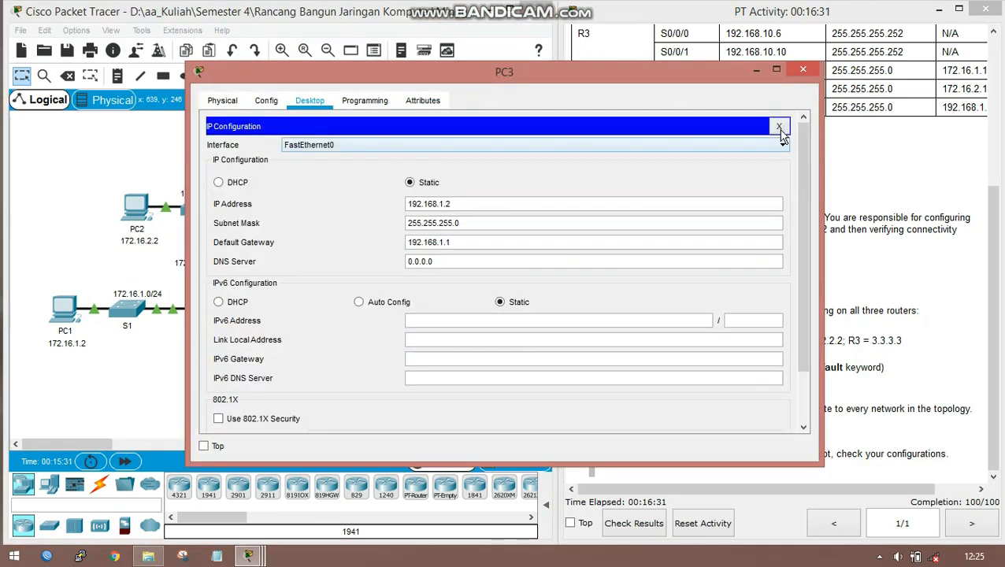
{"action": "left_click", "coordinate": [779, 127]}
{"action": "left_click", "coordinate": [594, 184]}
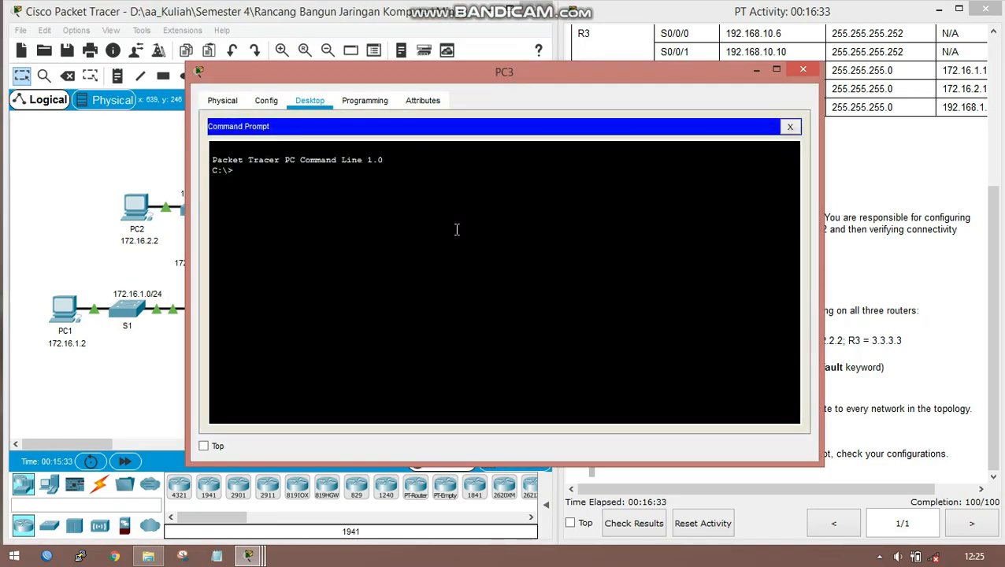
{"action": "type", "text": "ping"}
{"action": "right_click", "coordinate": [430, 240]}
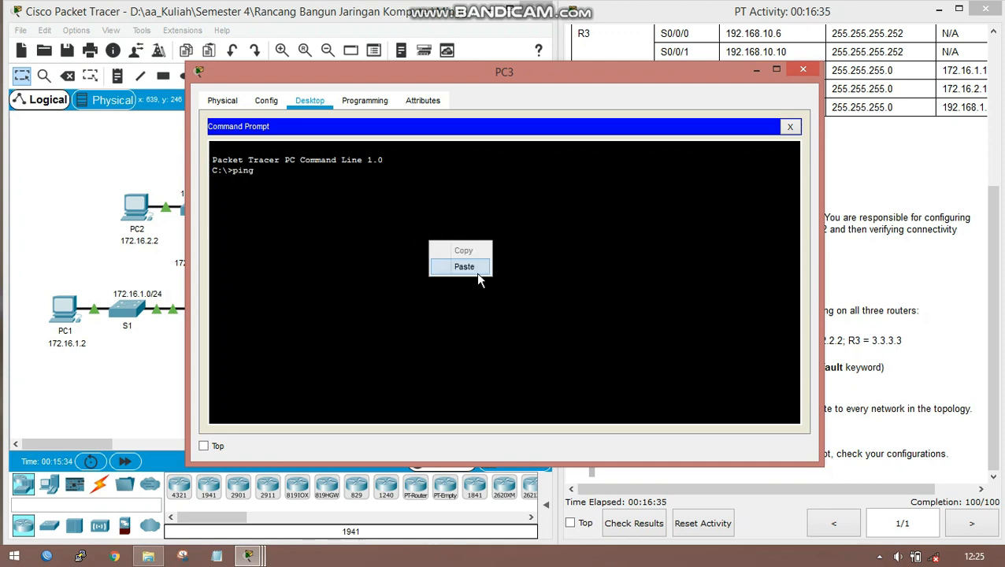
{"action": "left_click", "coordinate": [473, 272]}
{"action": "key", "text": "Return"}
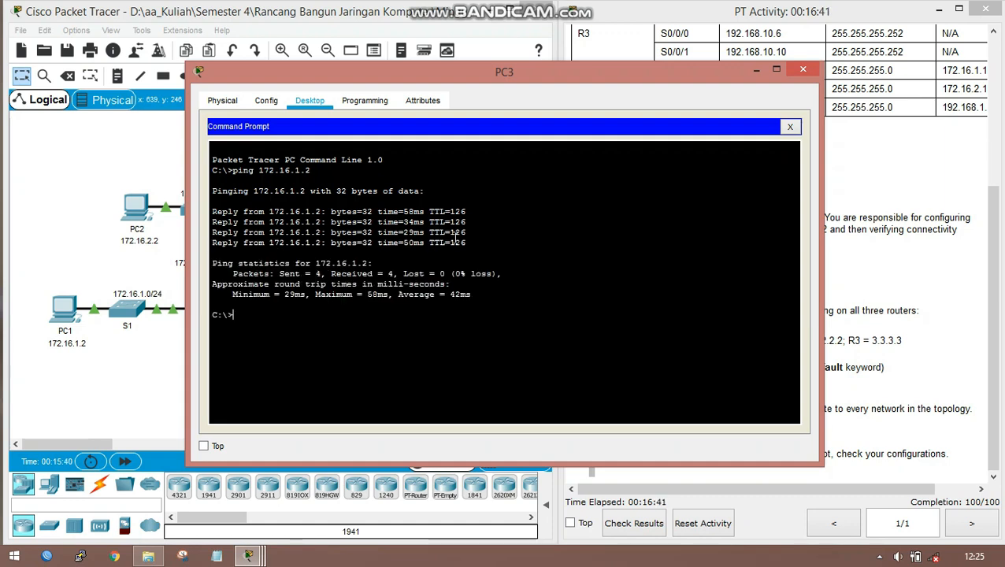
Leave PC2's command prompt, copy PC2's IPv4 address from its IP configuration, and put PC2's window away
{"action": "left_click", "coordinate": [115, 149]}
{"action": "left_click", "coordinate": [136, 206]}
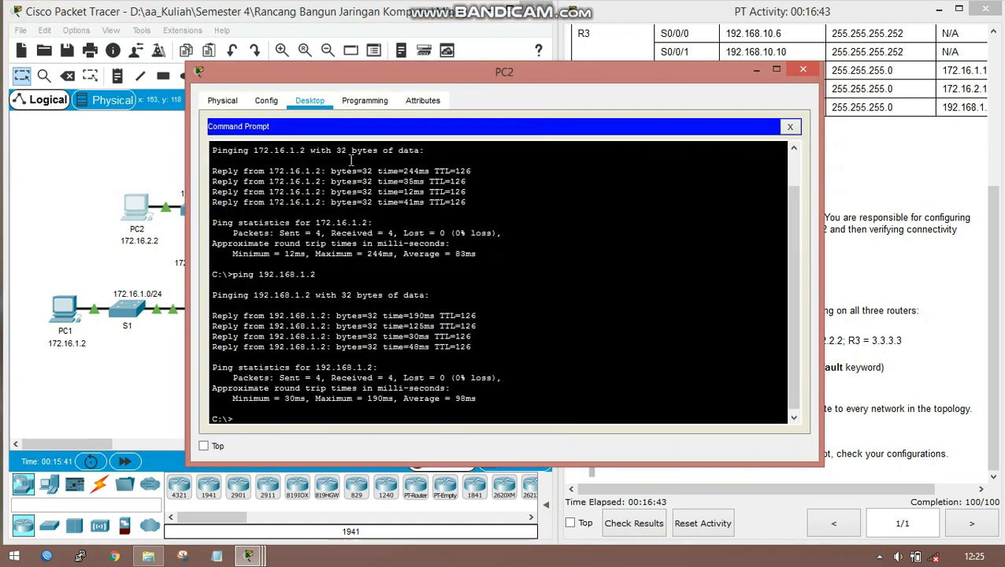
{"action": "left_click", "coordinate": [790, 126]}
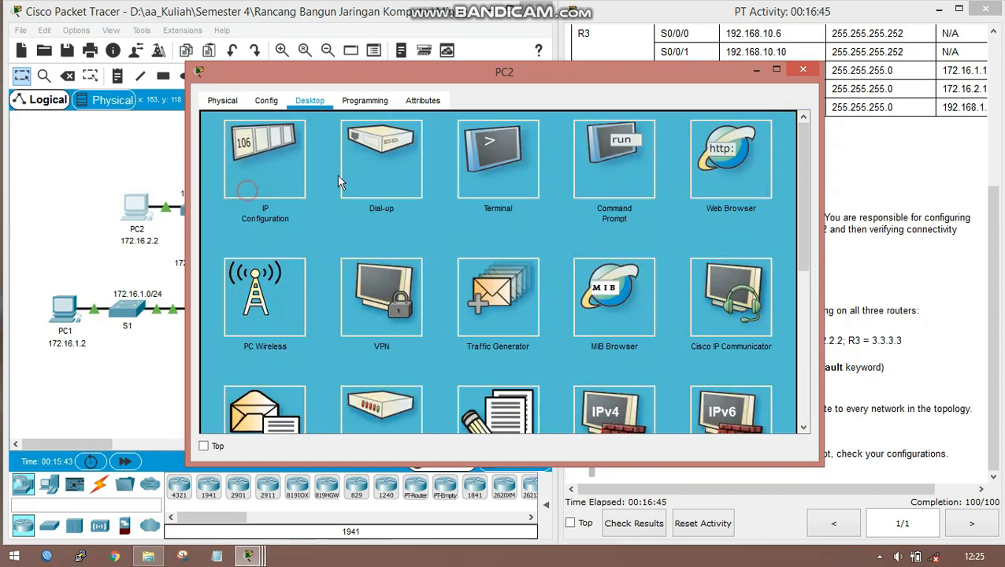
{"action": "left_click", "coordinate": [247, 191]}
{"action": "left_click_drag", "start_coordinate": [473, 144], "coordinate": [335, 135]}
{"action": "key", "text": "ctrl+c"}
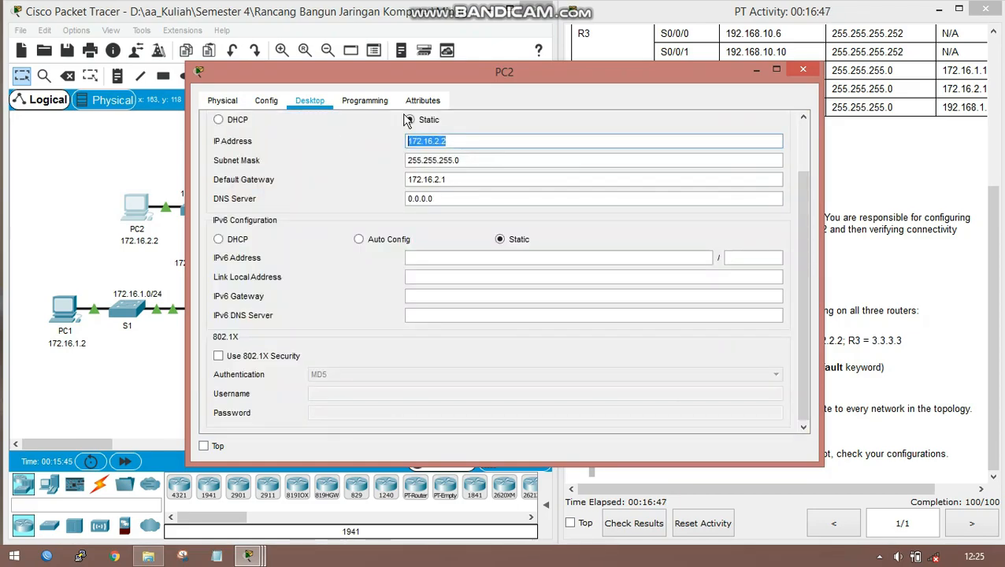
{"action": "scroll", "coordinate": [865, 89], "scroll_direction": "up", "scroll_amount": 5}
{"action": "left_click", "coordinate": [757, 70]}
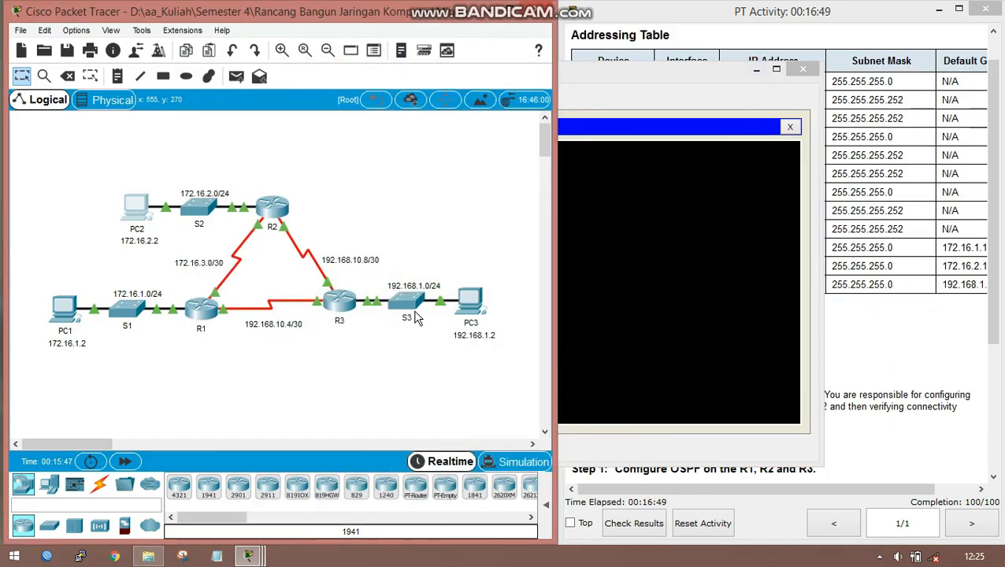
Ping PC2 at 172.16.2.2 from PC3's command prompt and put PC3's window away
{"action": "left_click", "coordinate": [332, 307]}
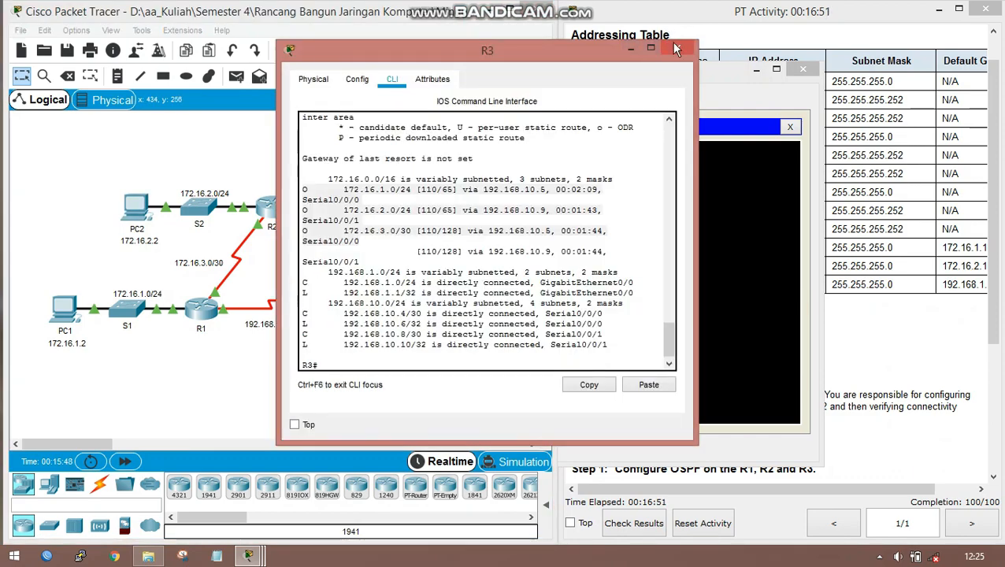
{"action": "left_click", "coordinate": [472, 300]}
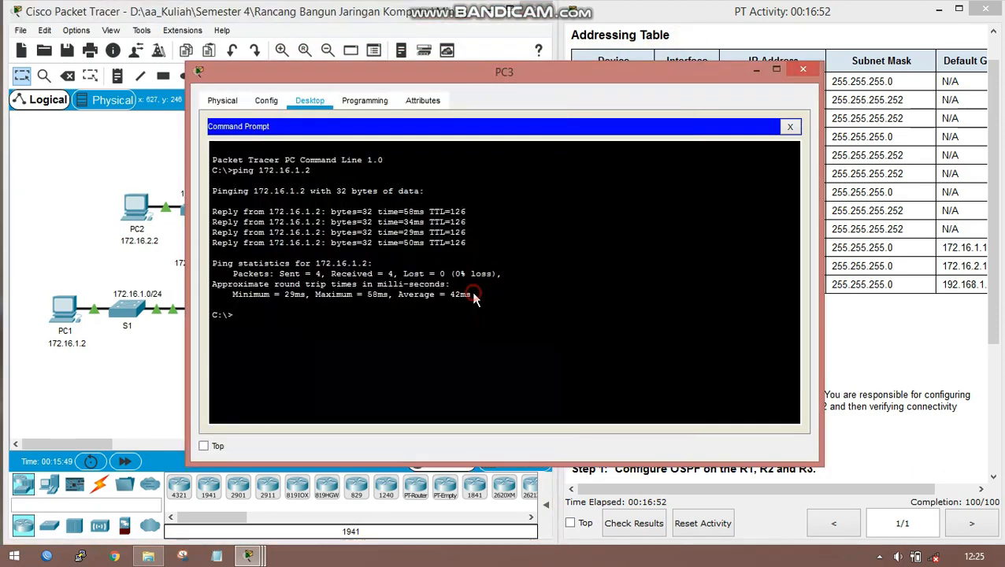
{"action": "right_click", "coordinate": [431, 341]}
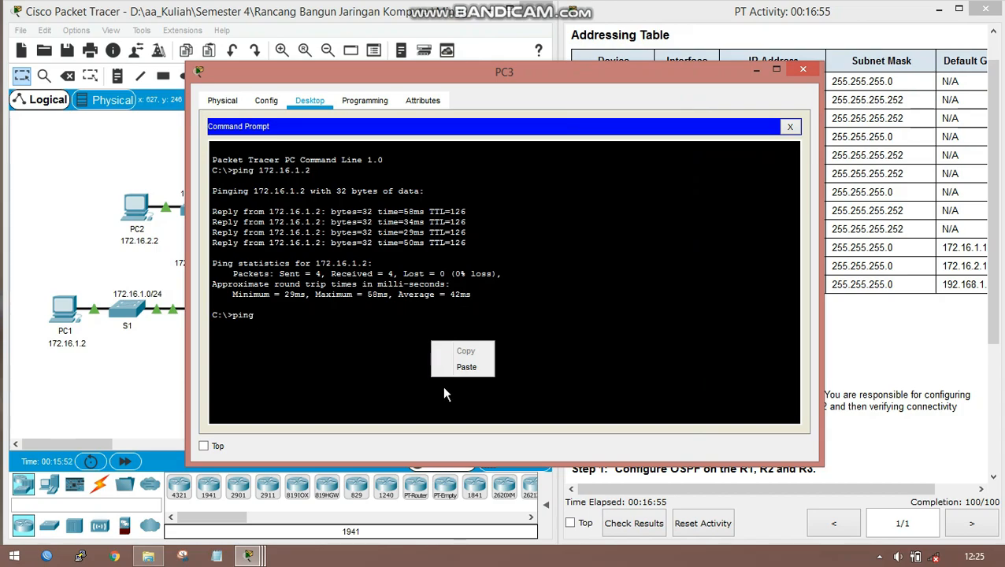
{"action": "left_click", "coordinate": [464, 375]}
{"action": "key", "text": "Return"}
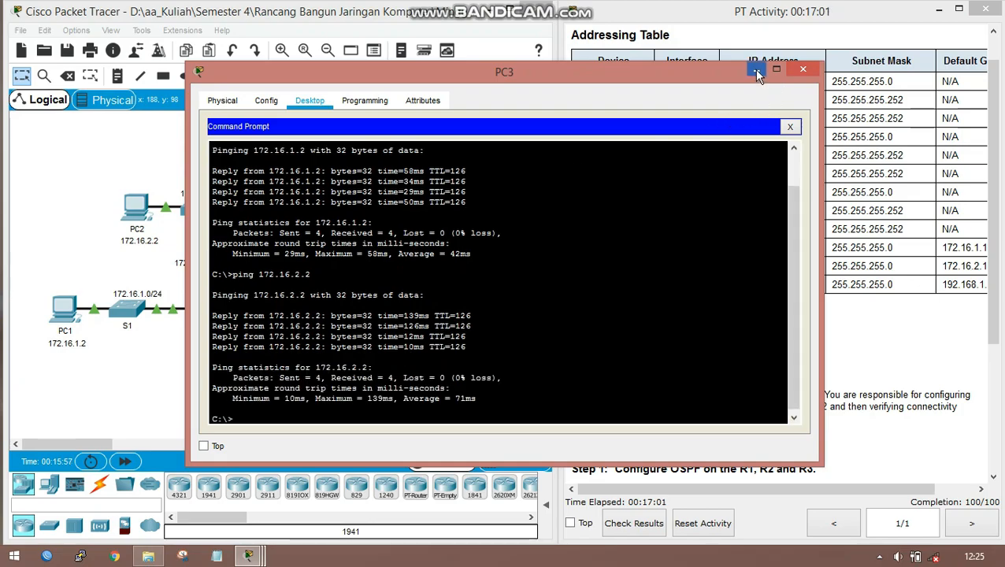
{"action": "left_click", "coordinate": [756, 73]}
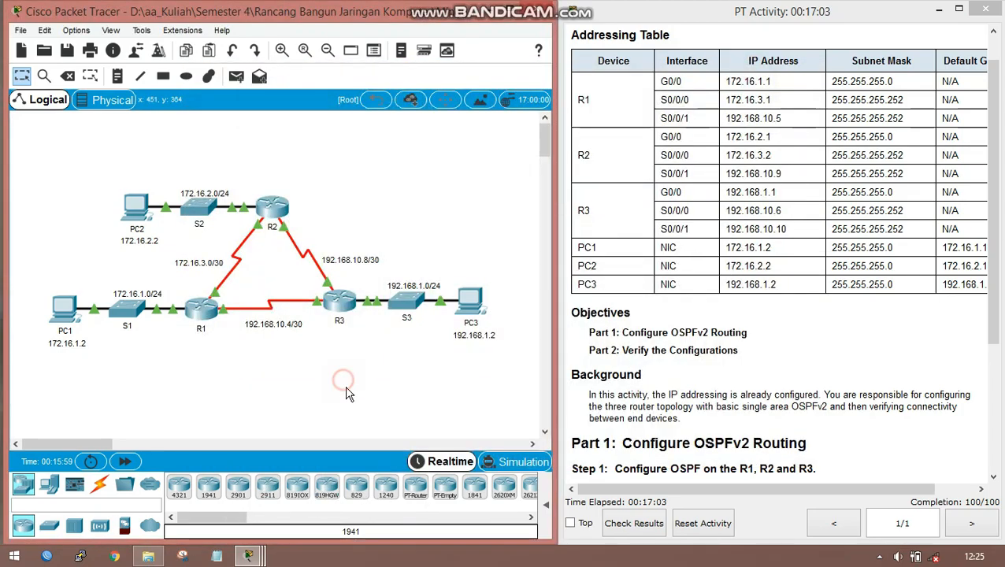
{"action": "scroll", "coordinate": [620, 335], "scroll_direction": "down", "scroll_amount": 3}
{"action": "scroll", "coordinate": [621, 335], "scroll_direction": "down", "scroll_amount": 3}
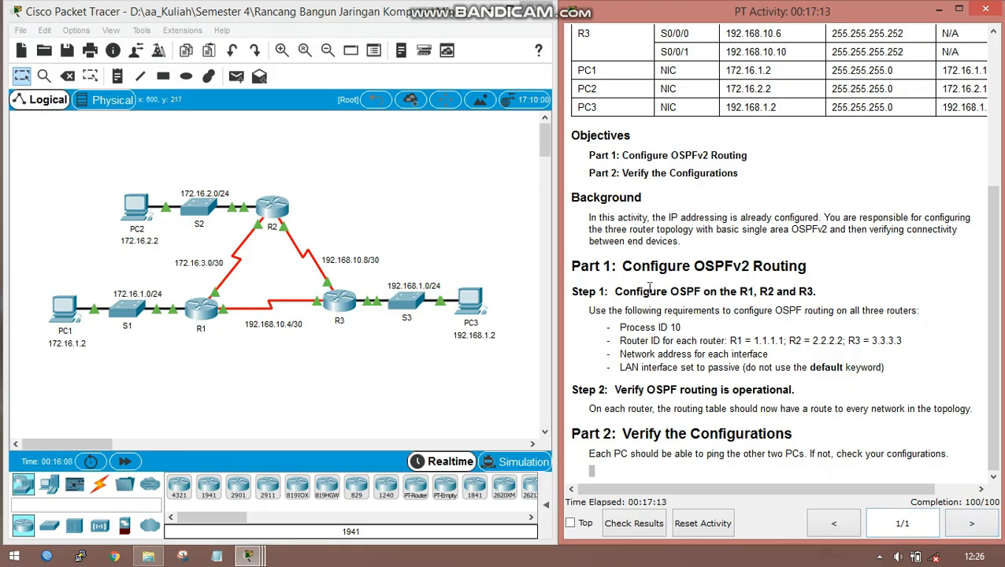
{"action": "scroll", "coordinate": [650, 288], "scroll_direction": "up", "scroll_amount": 5}
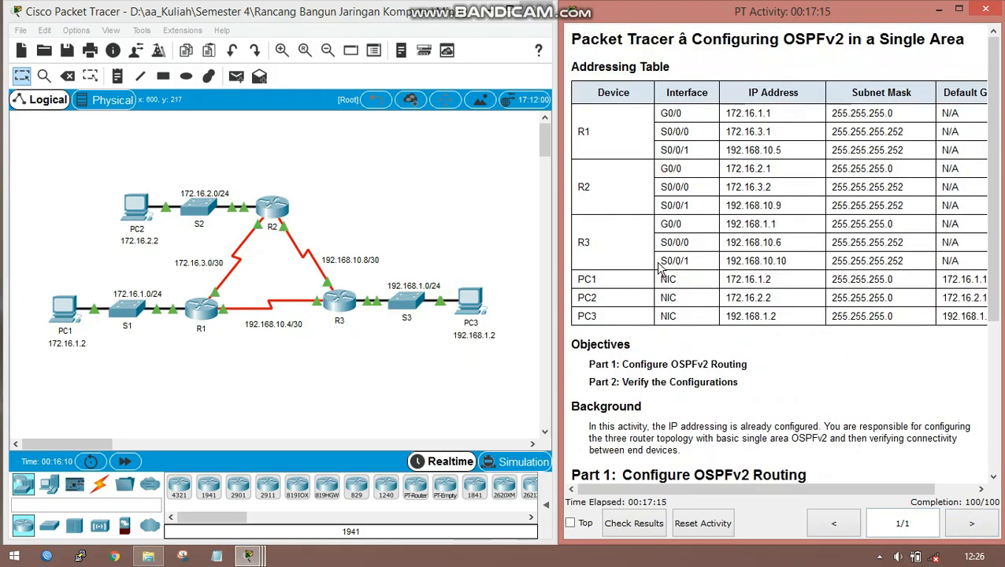